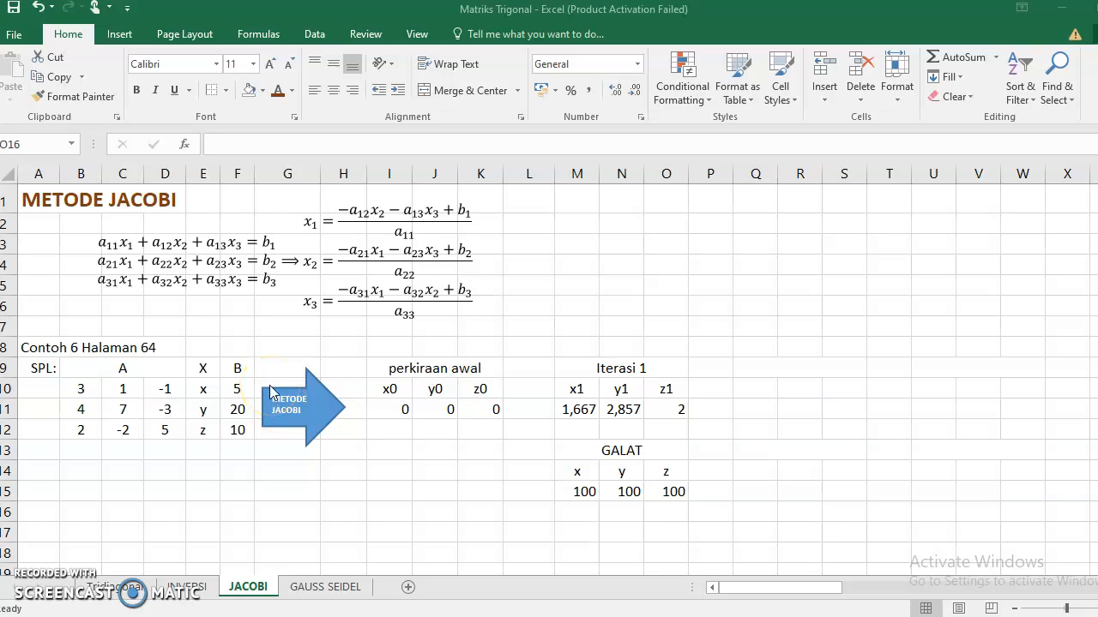
Step: Examine the initial guesses for x0, y0 and z0 and the existing x1 formula in cell M11
left_click(394, 411)
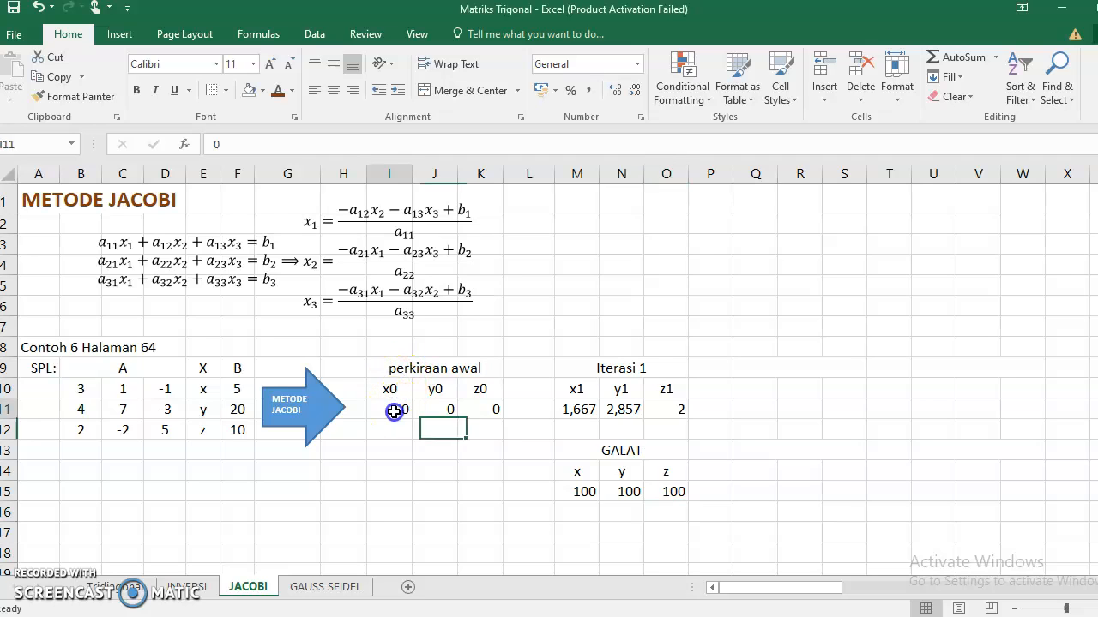
left_click(391, 388)
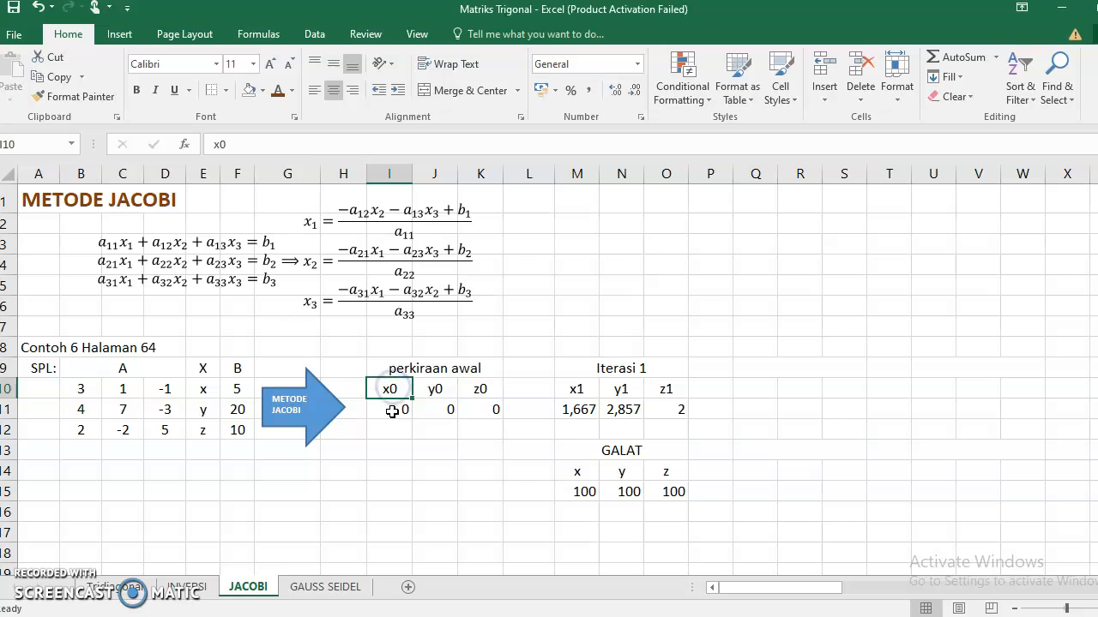
left_click(434, 387)
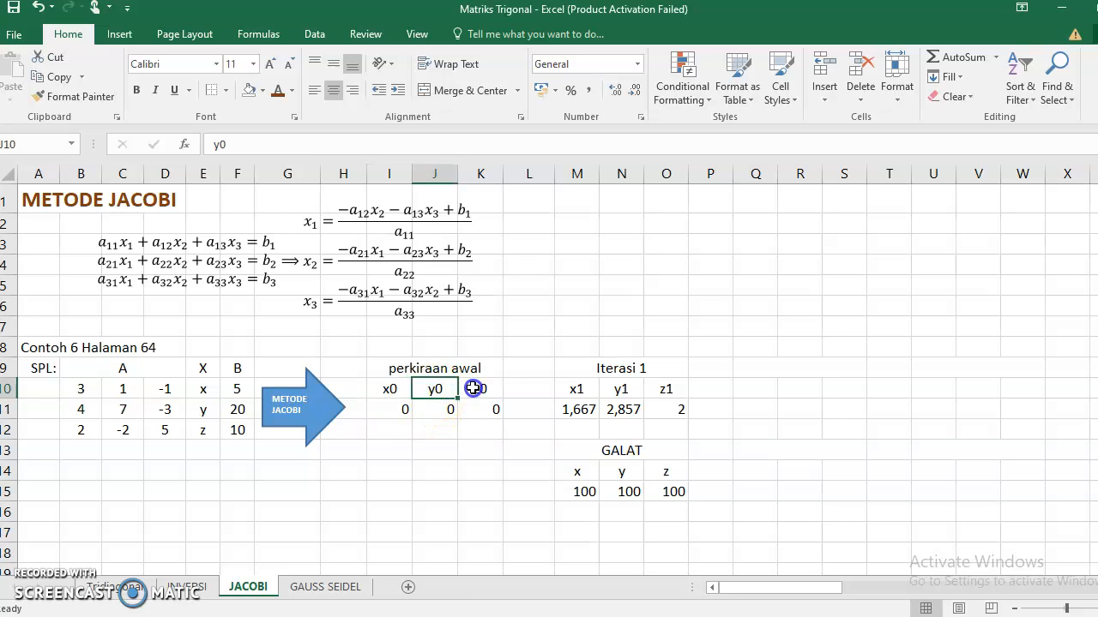
left_click(473, 388)
left_click(378, 415)
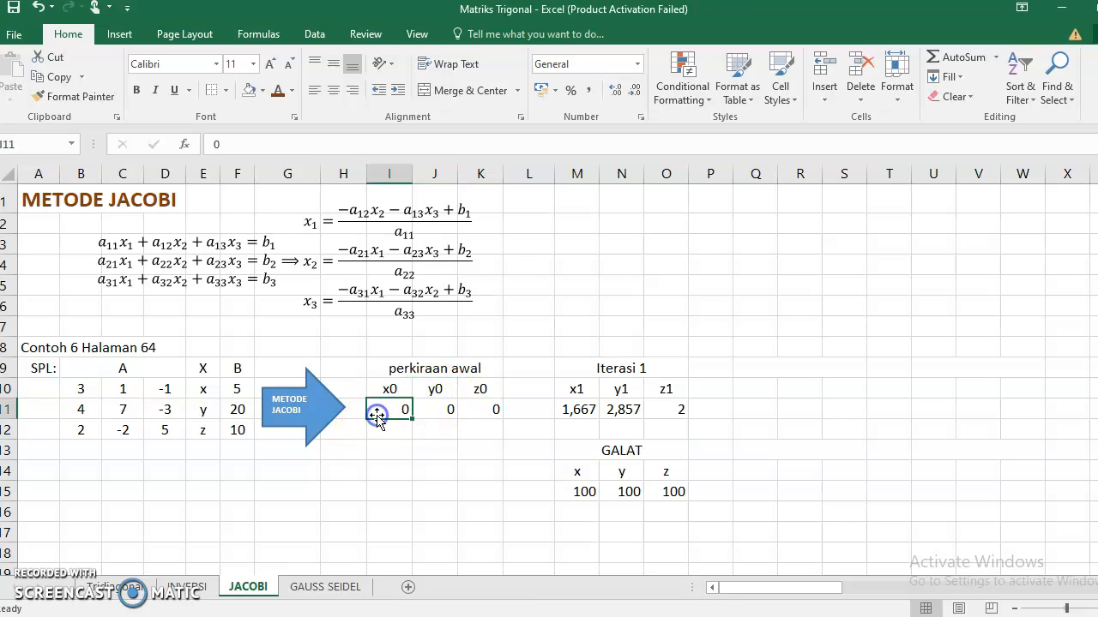
left_click(437, 410)
left_click(477, 407)
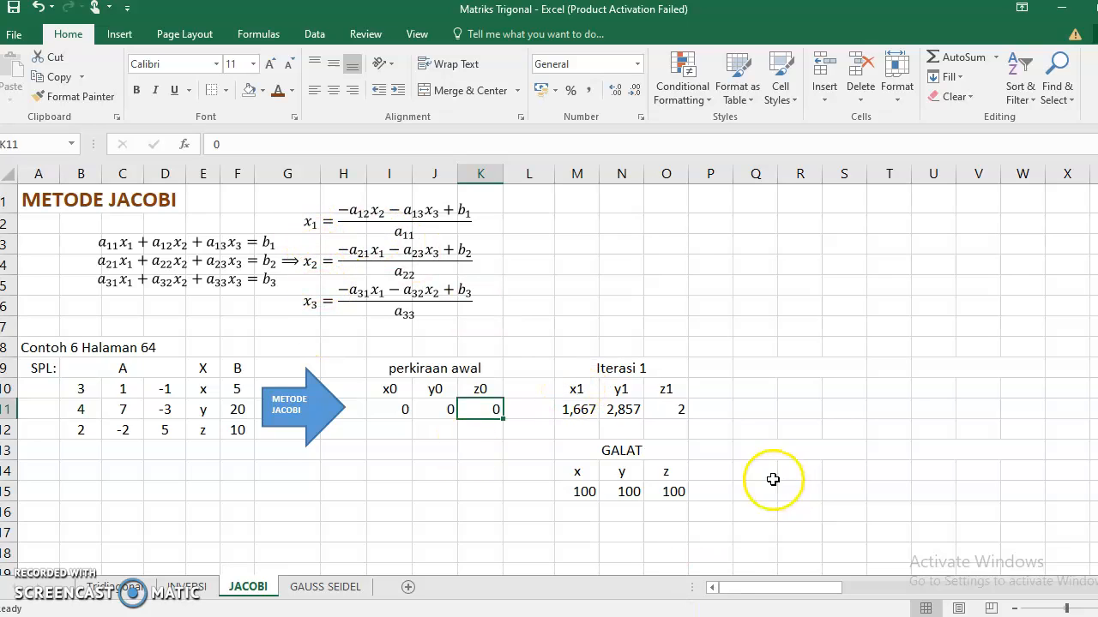
left_click(579, 410)
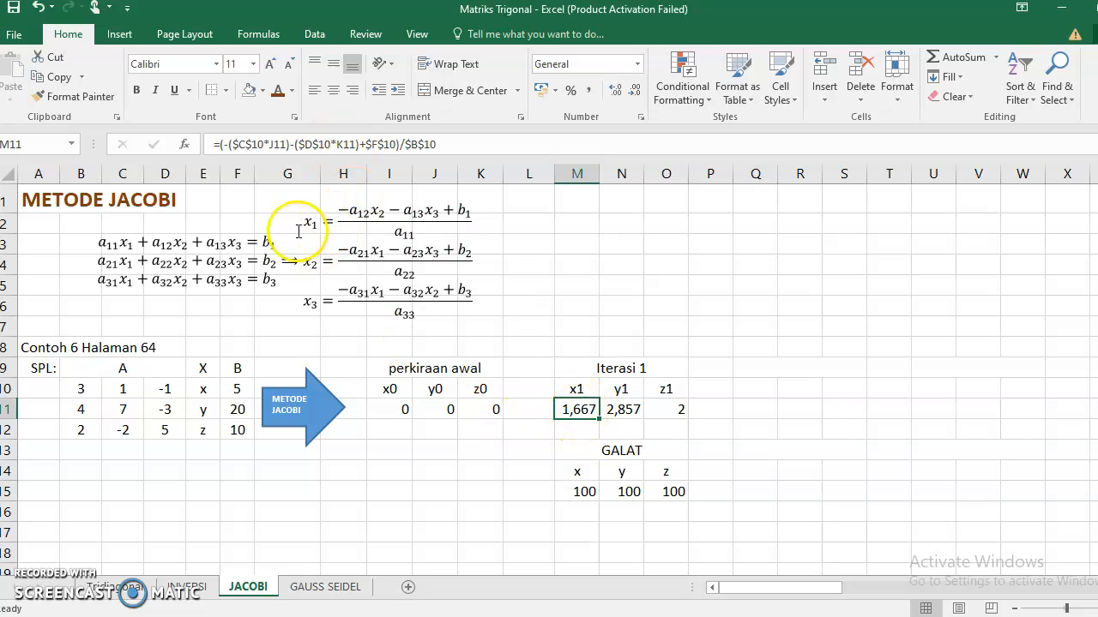
left_click(230, 144)
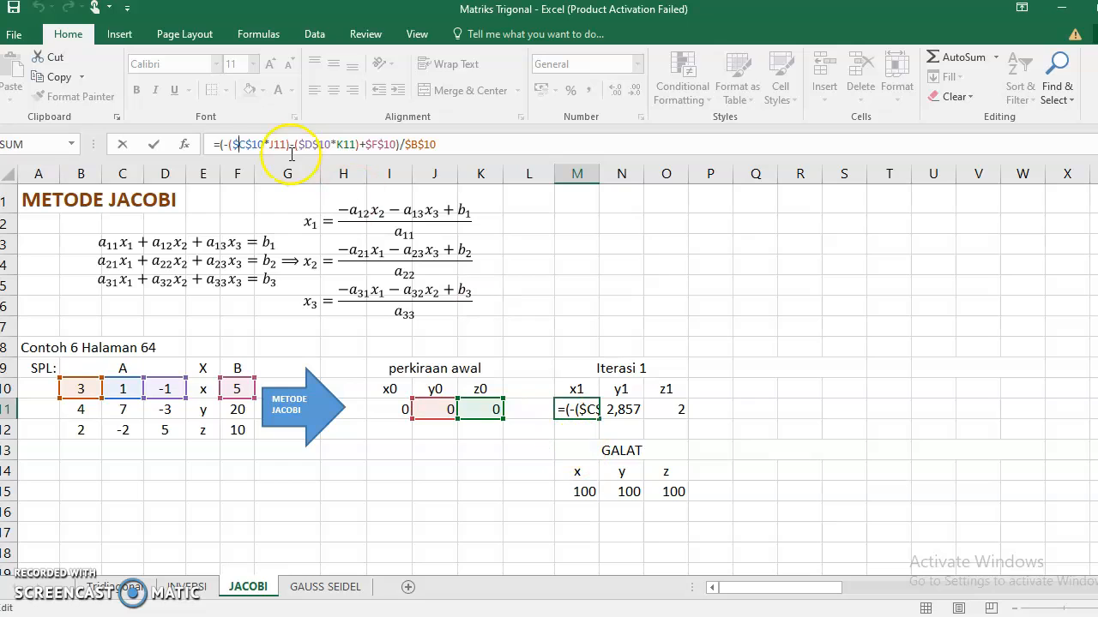
left_click(567, 410)
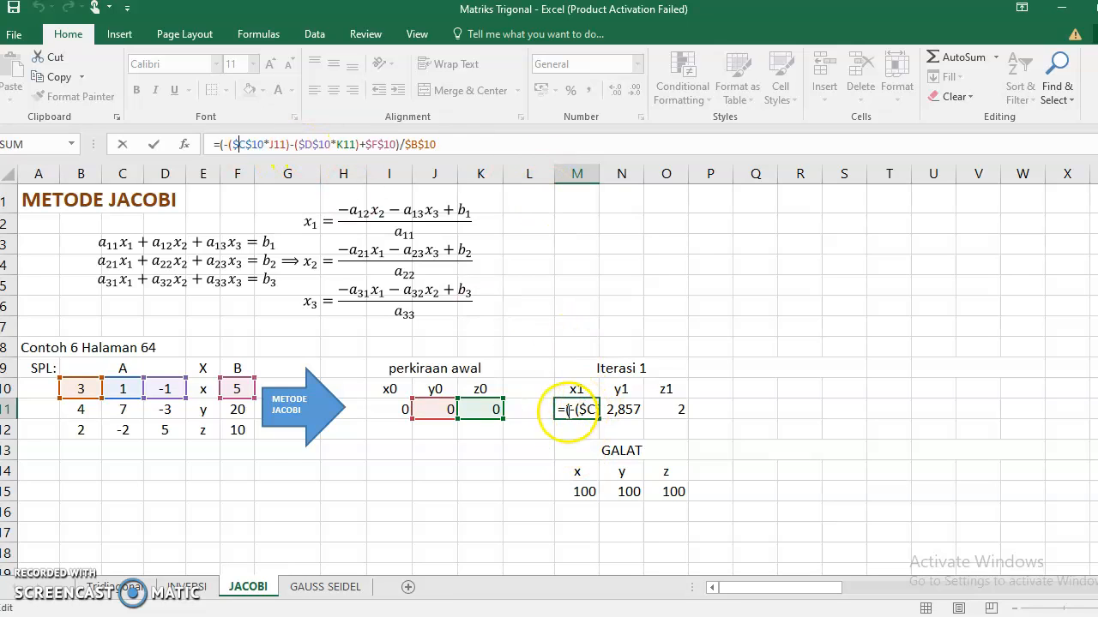
left_click(543, 410)
Step: Clear the Iterasi 1 results in M11:O11 and the GALAT values in M15:O15
left_click_drag(576, 410, 686, 418)
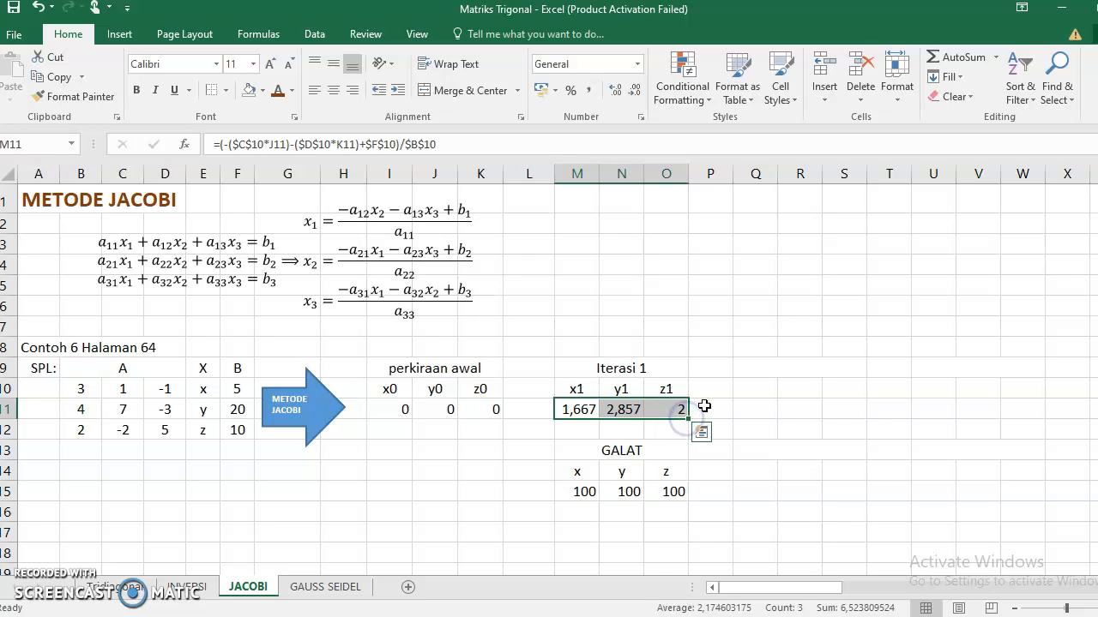
key("Delete")
left_click_drag(577, 491, 677, 494)
key("Delete")
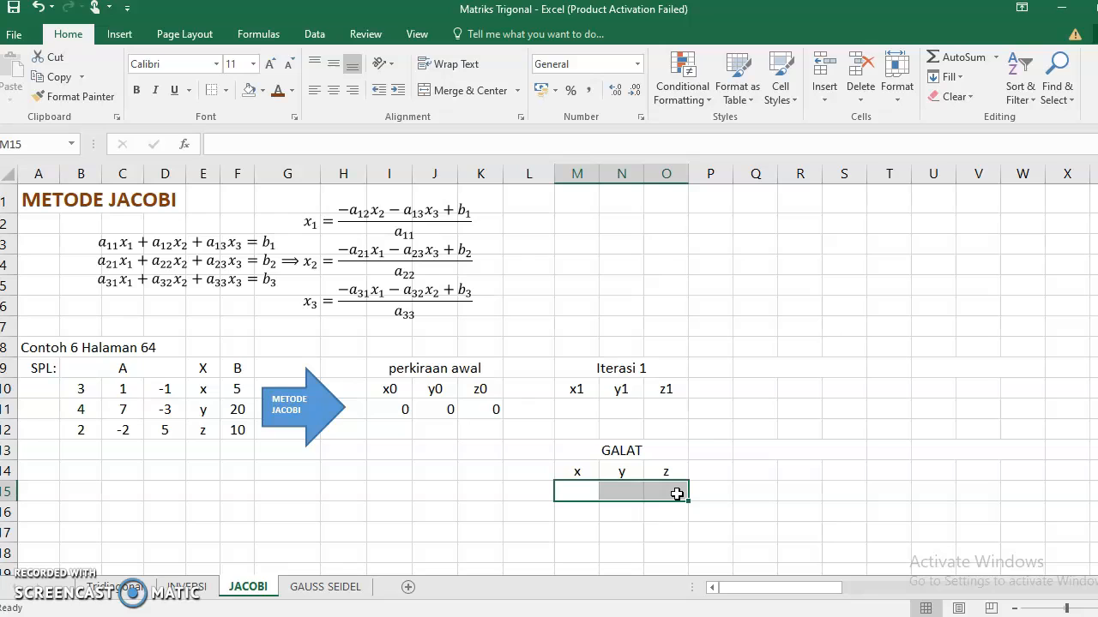
Step: Build the numerator of the x1 formula in cell M11 as =F10-(C10*J11)-(D10*K11)
left_click(571, 412)
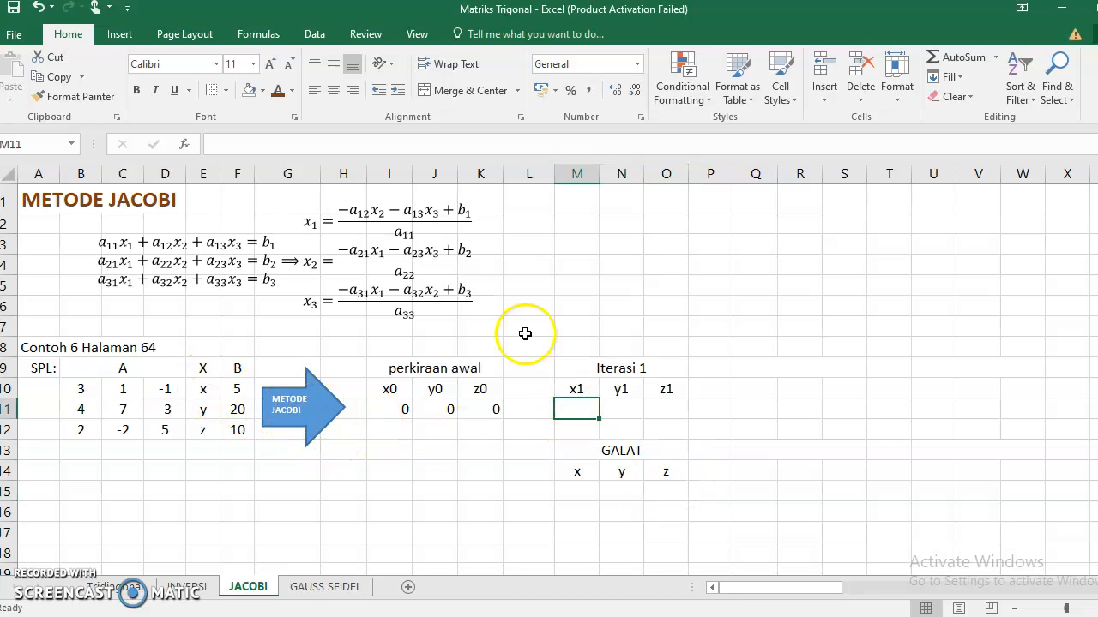
type("=")
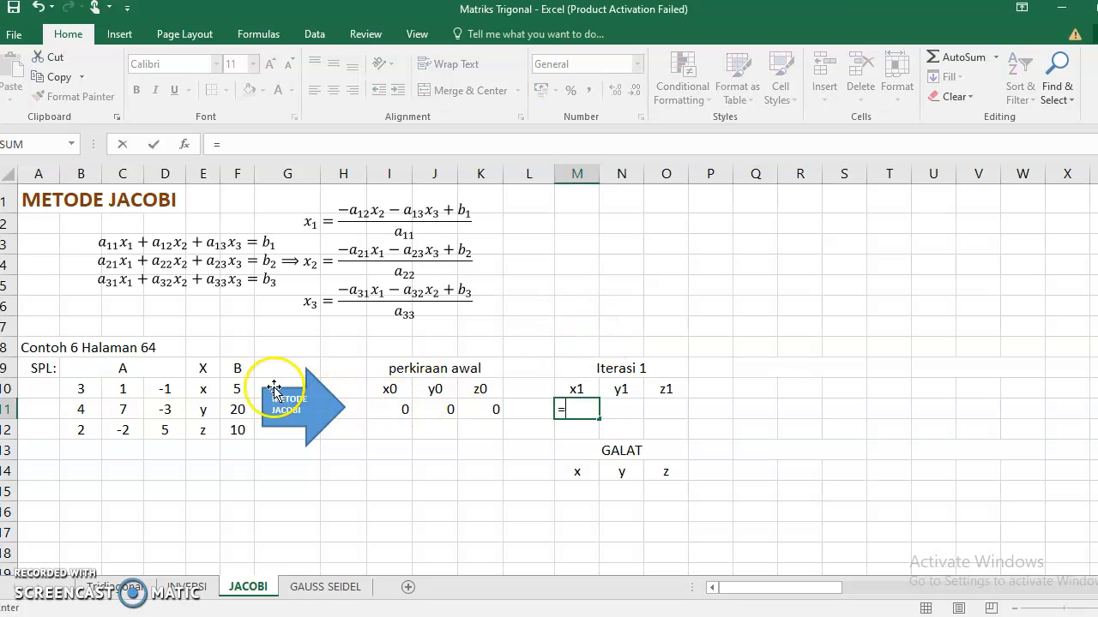
left_click(237, 389)
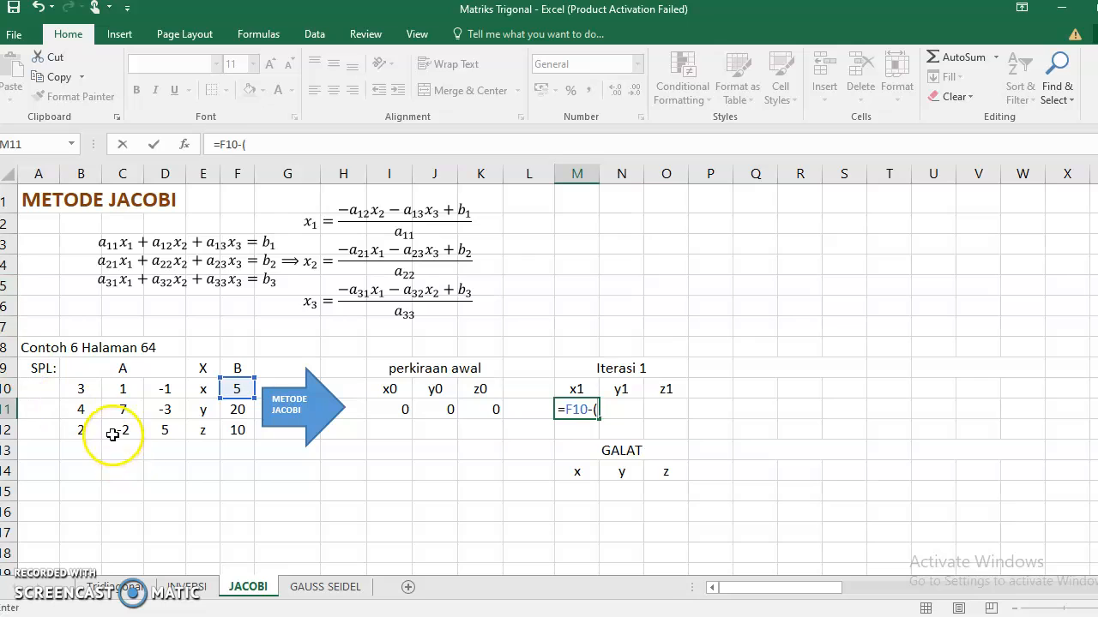
left_click(122, 388)
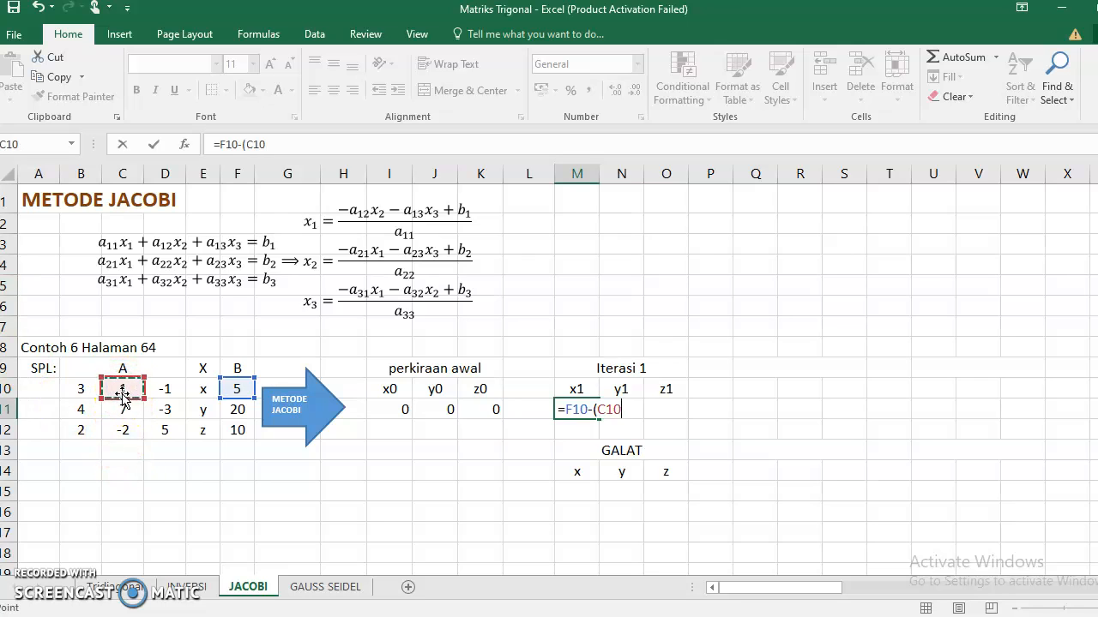
left_click(437, 408)
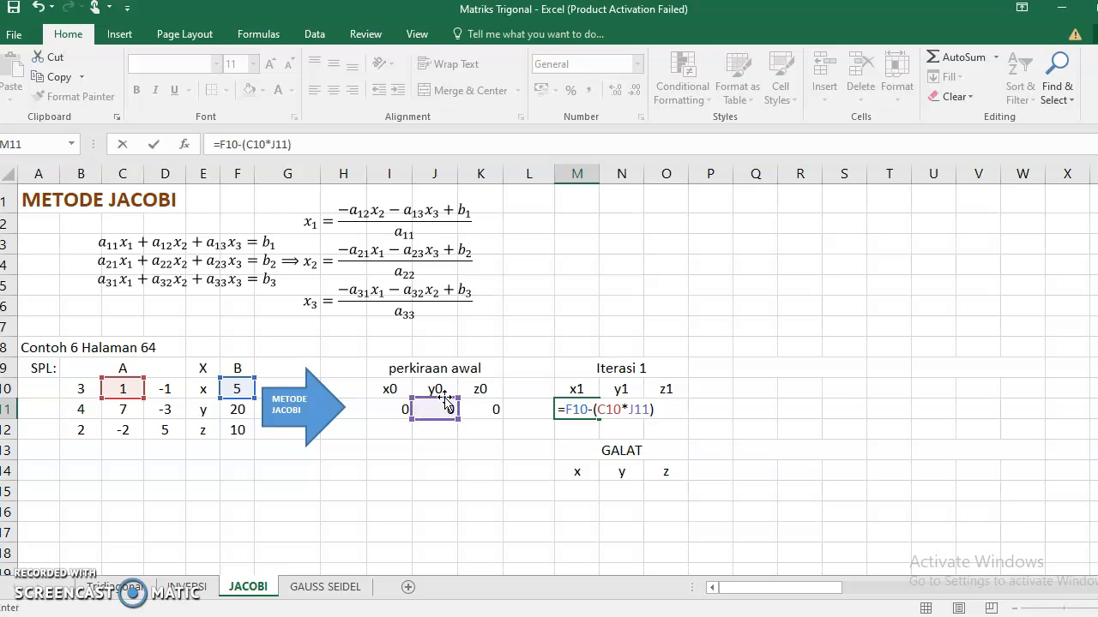
type(")-")
left_click(160, 391)
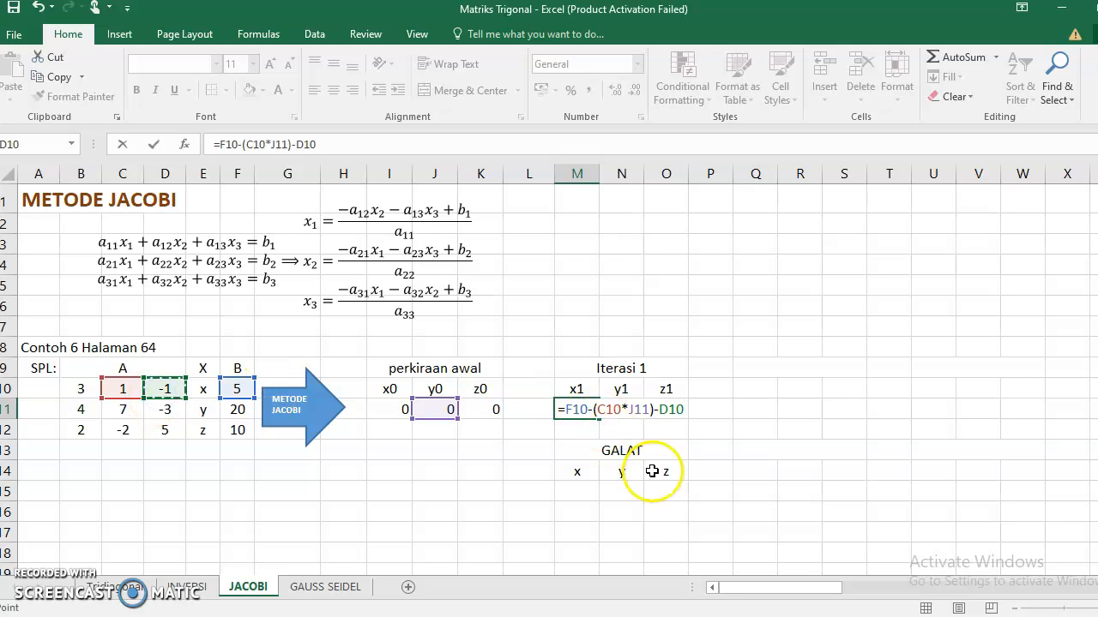
left_click(686, 409)
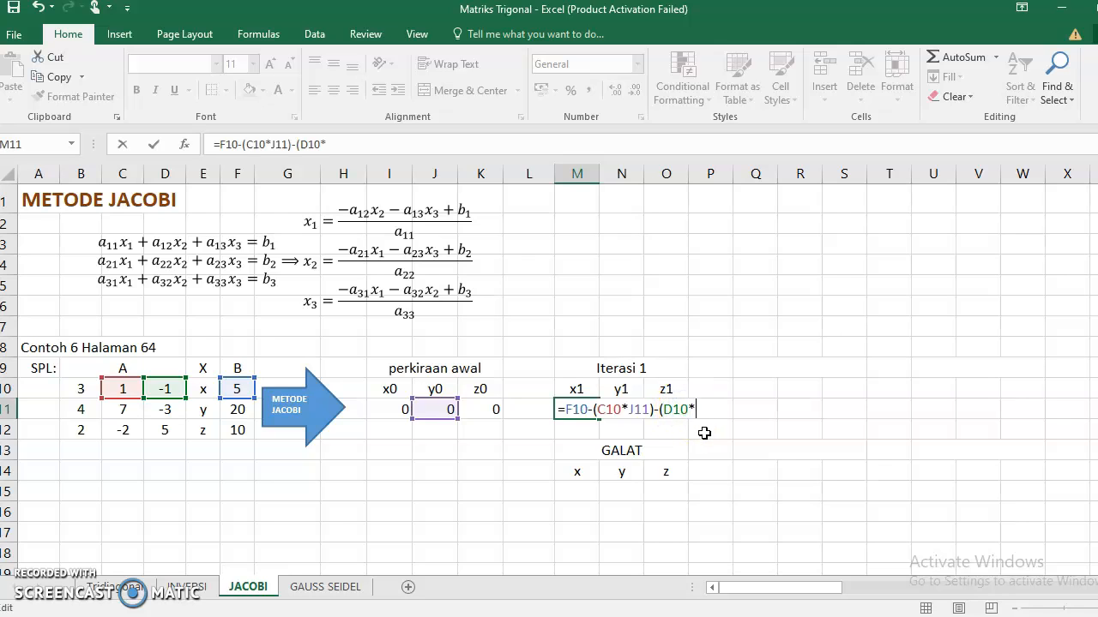
left_click(482, 410)
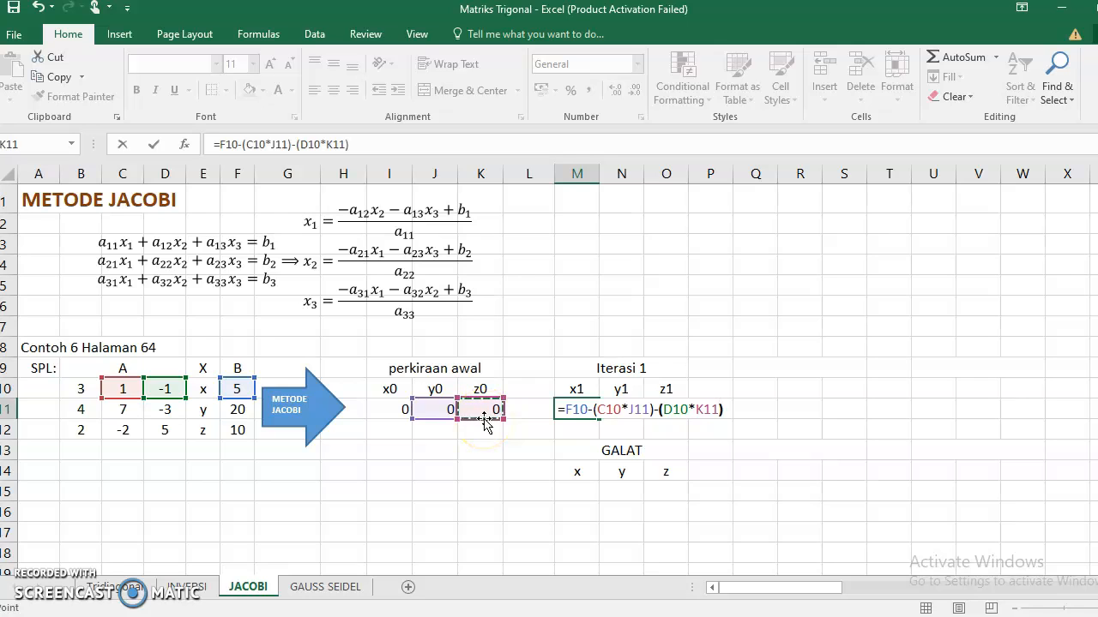
Step: Enclose the x1 numerator in parentheses and divide it by B10, completing =(F10-(C10*J11)-(D10*K11))/B10 in M11
left_click(563, 408)
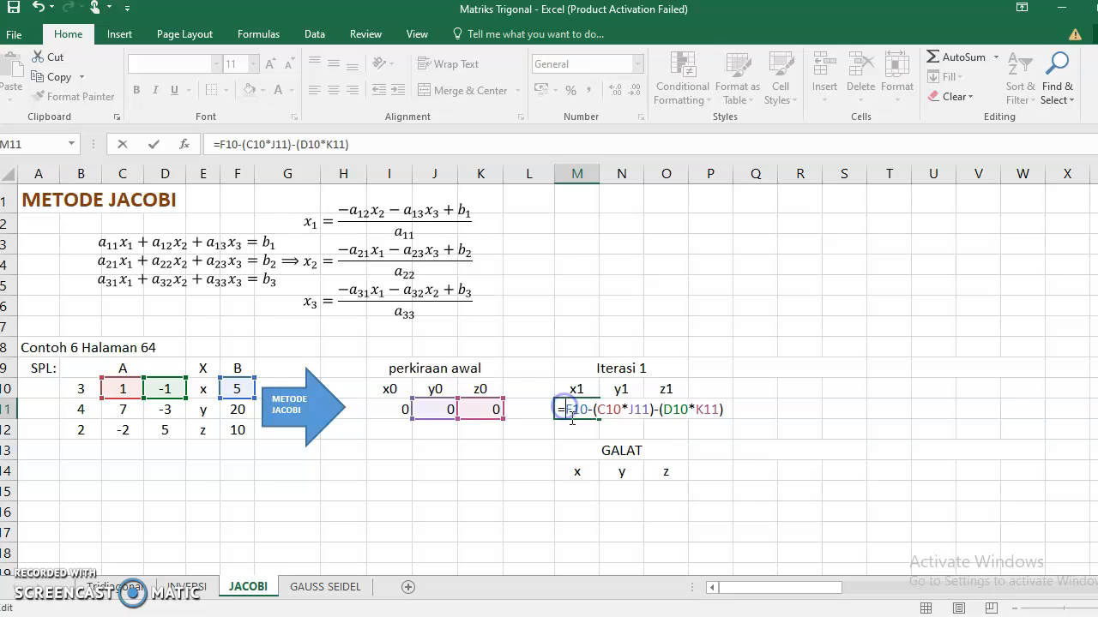
type("(")
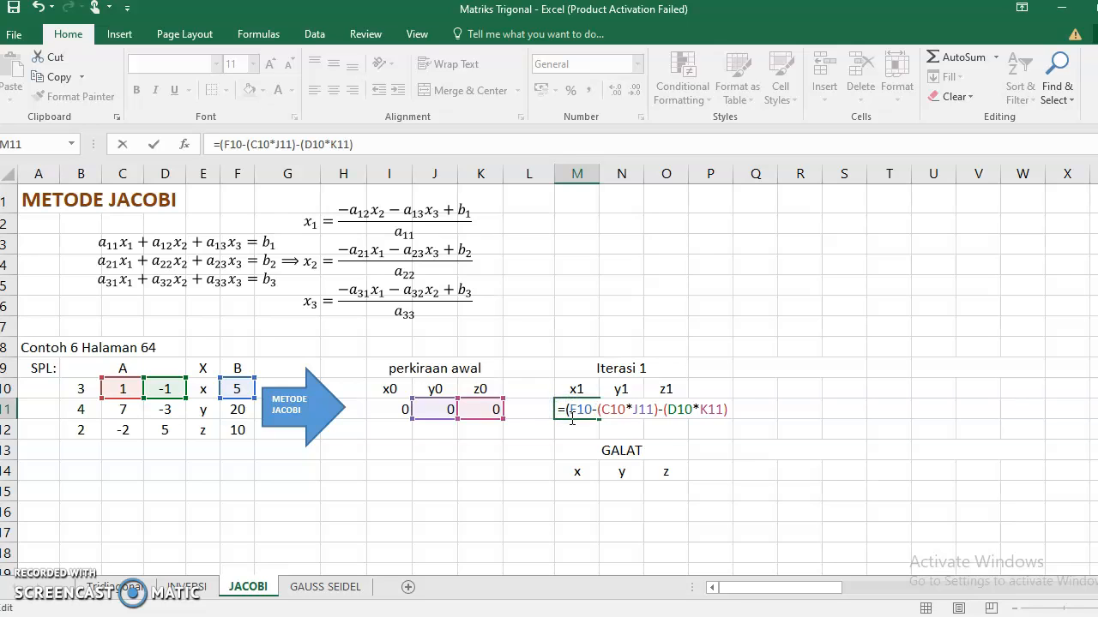
left_click(726, 410)
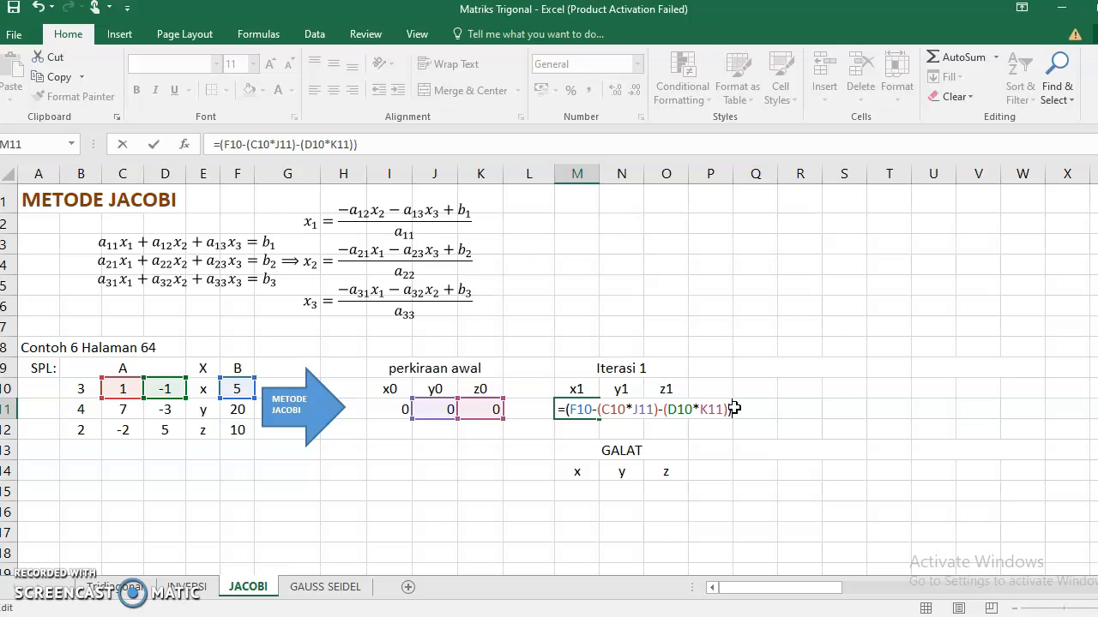
type(")/")
left_click(81, 392)
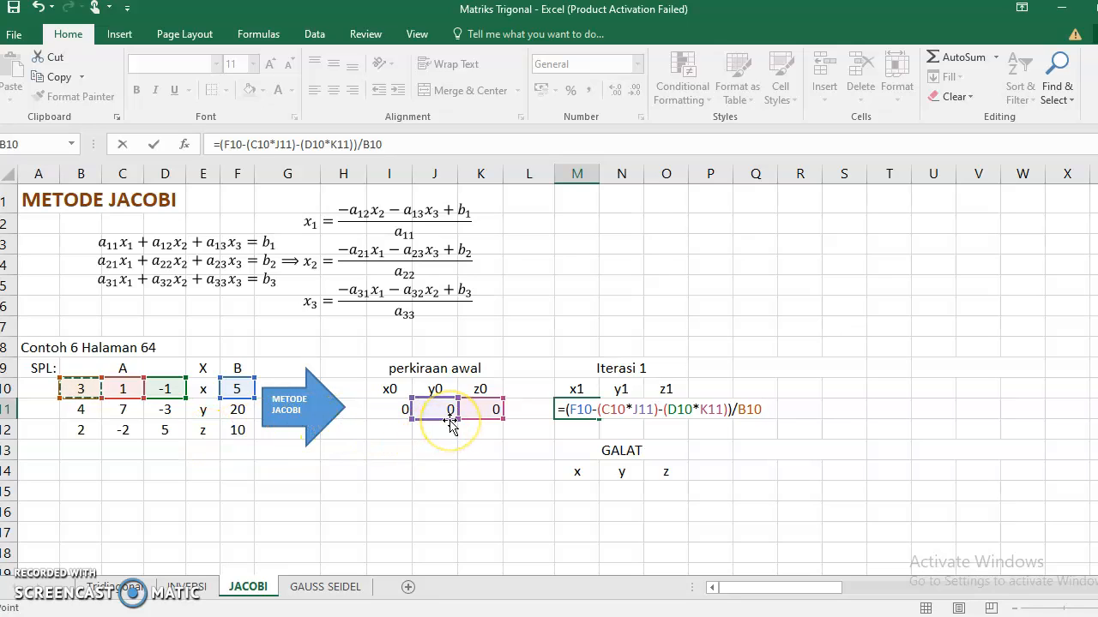
left_click(596, 409)
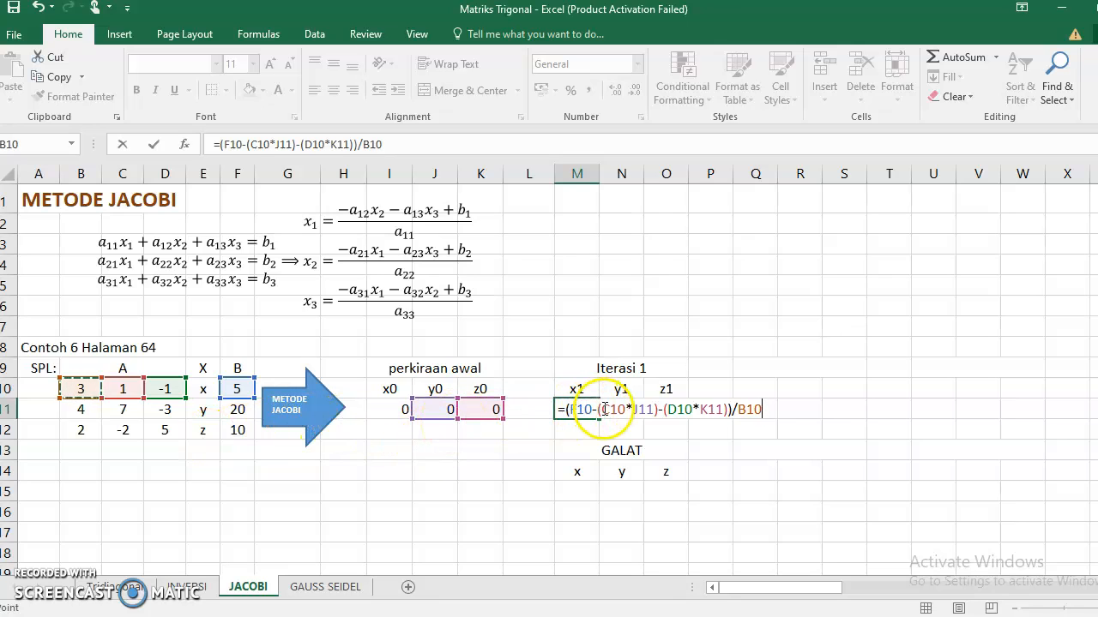
key("Return")
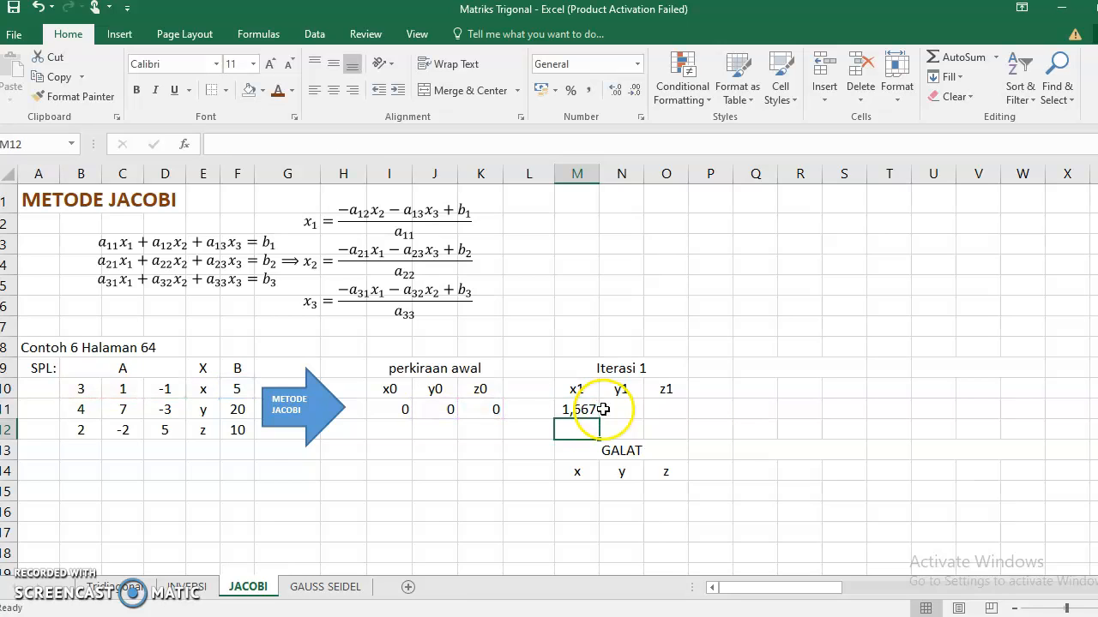
Step: Check the cell references of the x1 formula in M11 and fill it across to N11:O11
left_click(584, 409)
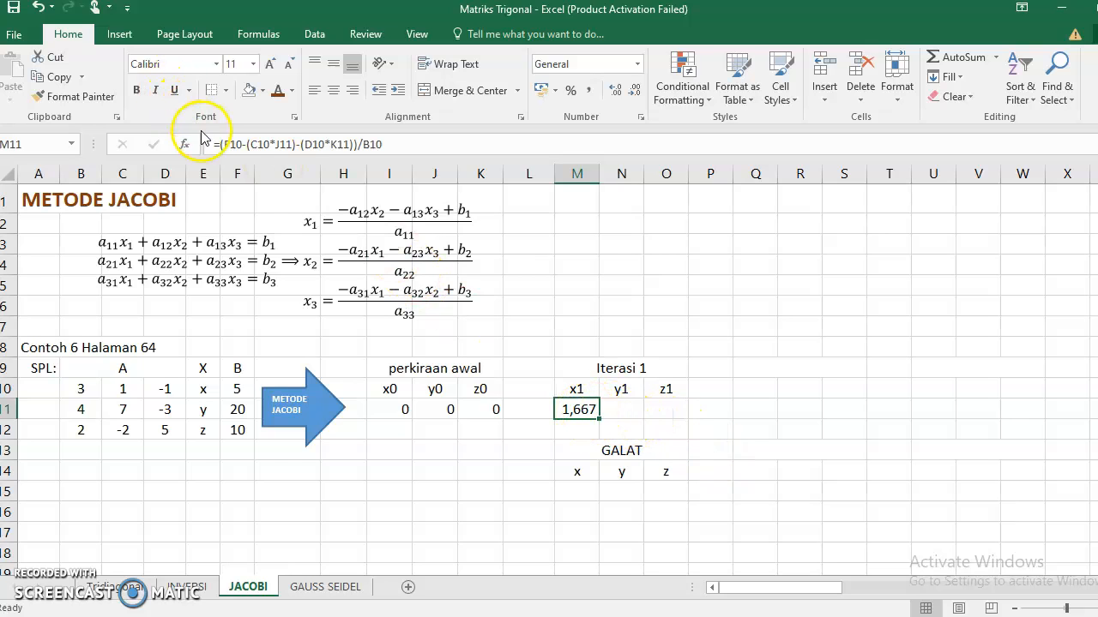
left_click(260, 145)
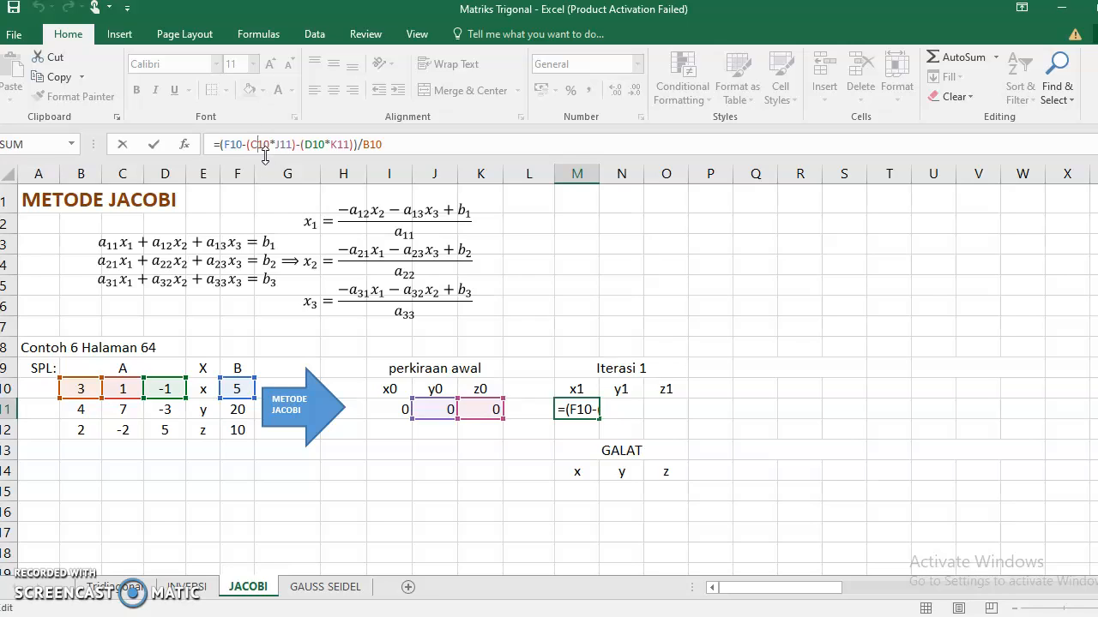
left_click(283, 143)
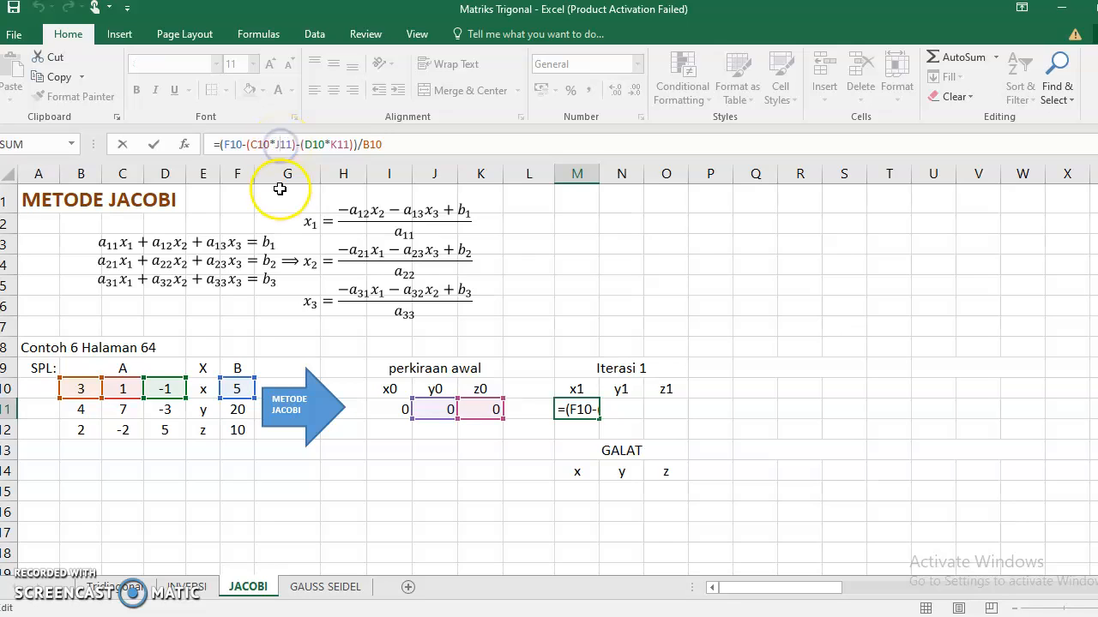
left_click(590, 426)
left_click(585, 409)
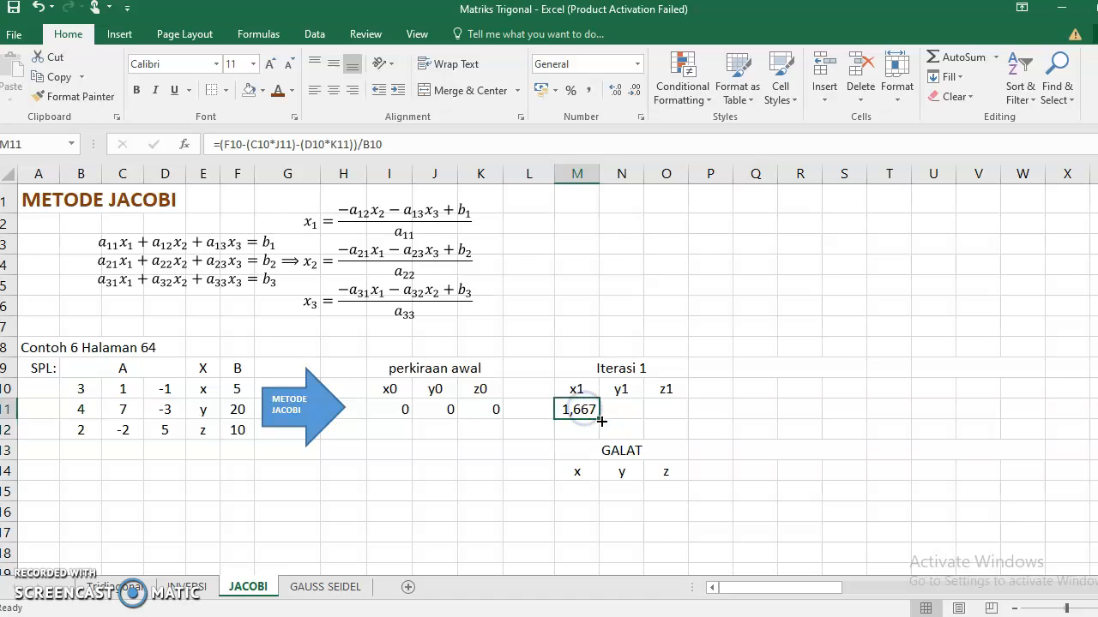
left_click_drag(601, 421, 673, 414)
Step: Check the cell references of the filled y1 formula in N11 against the x2 formula on the sheet
left_click(623, 407)
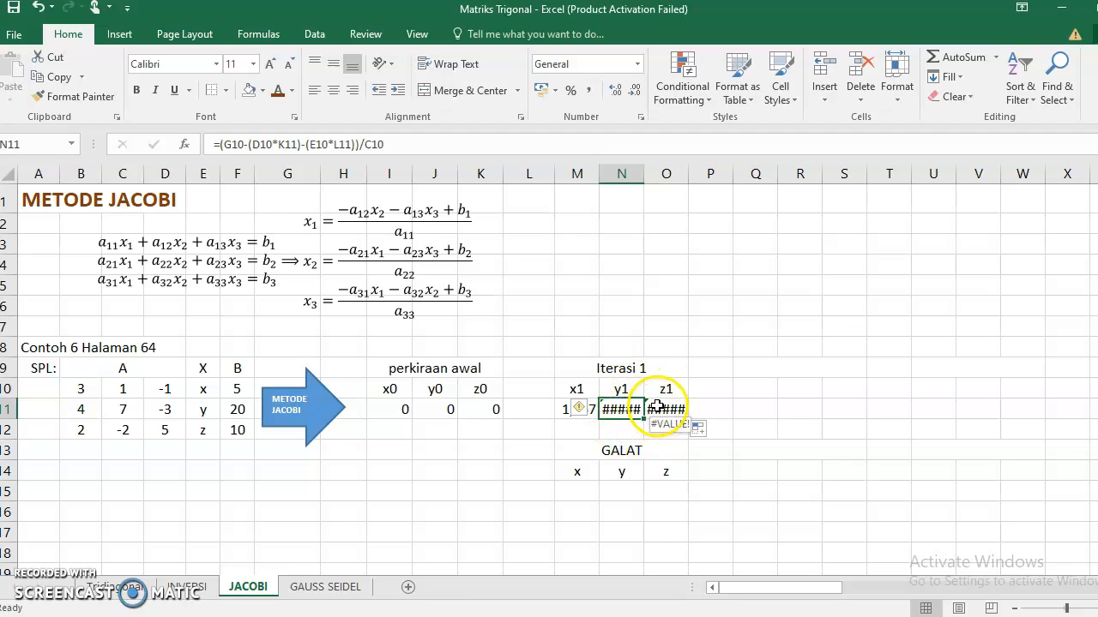
left_click(611, 424)
left_click(564, 416)
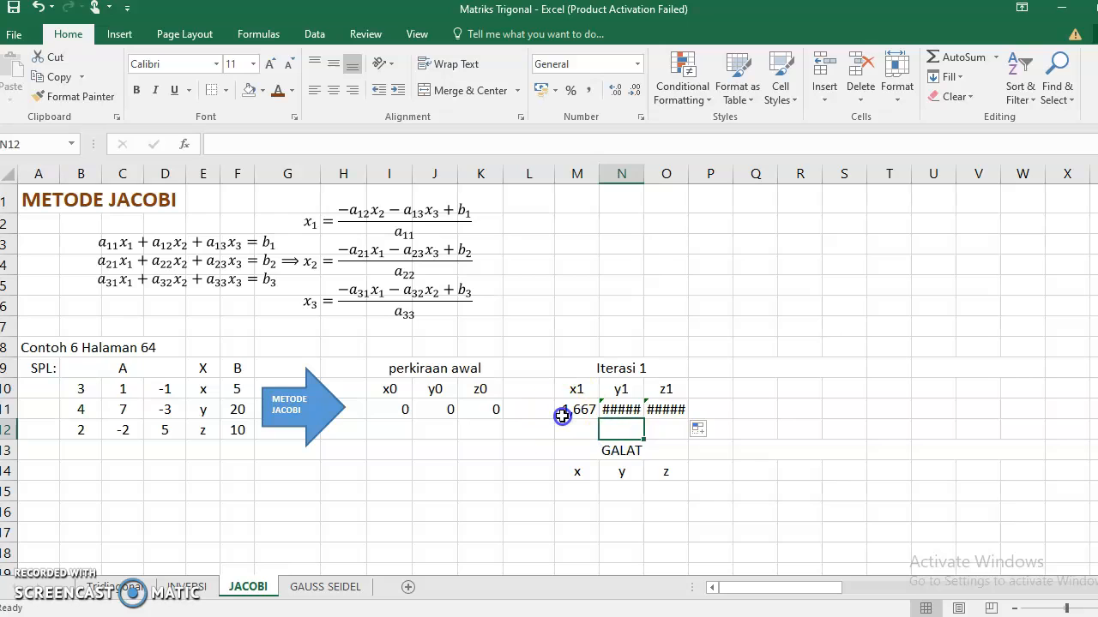
left_click(628, 425)
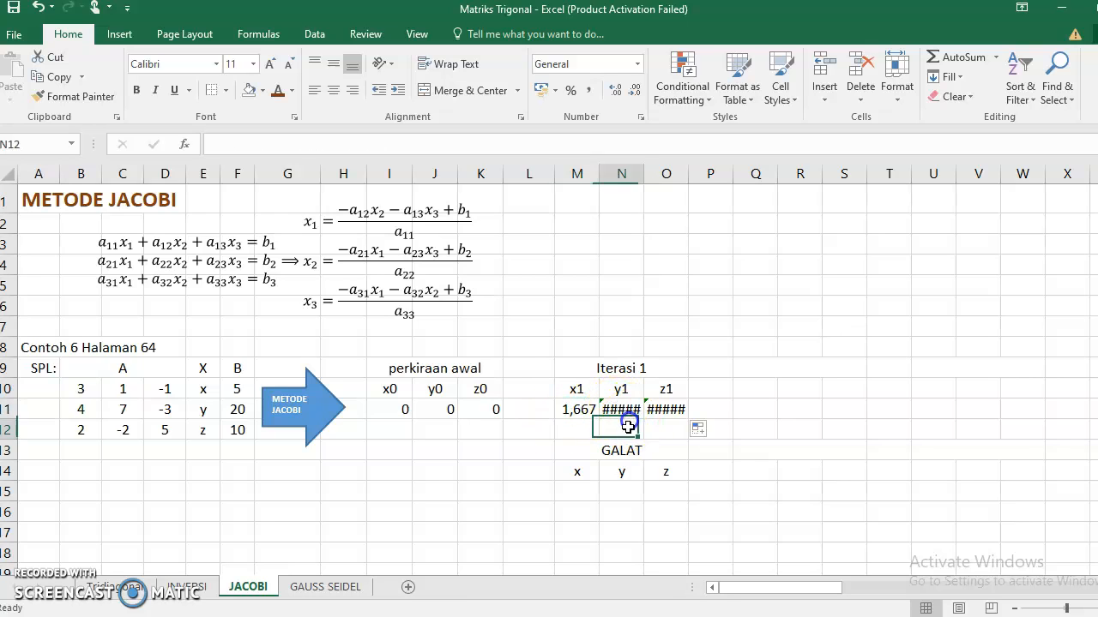
left_click(623, 409)
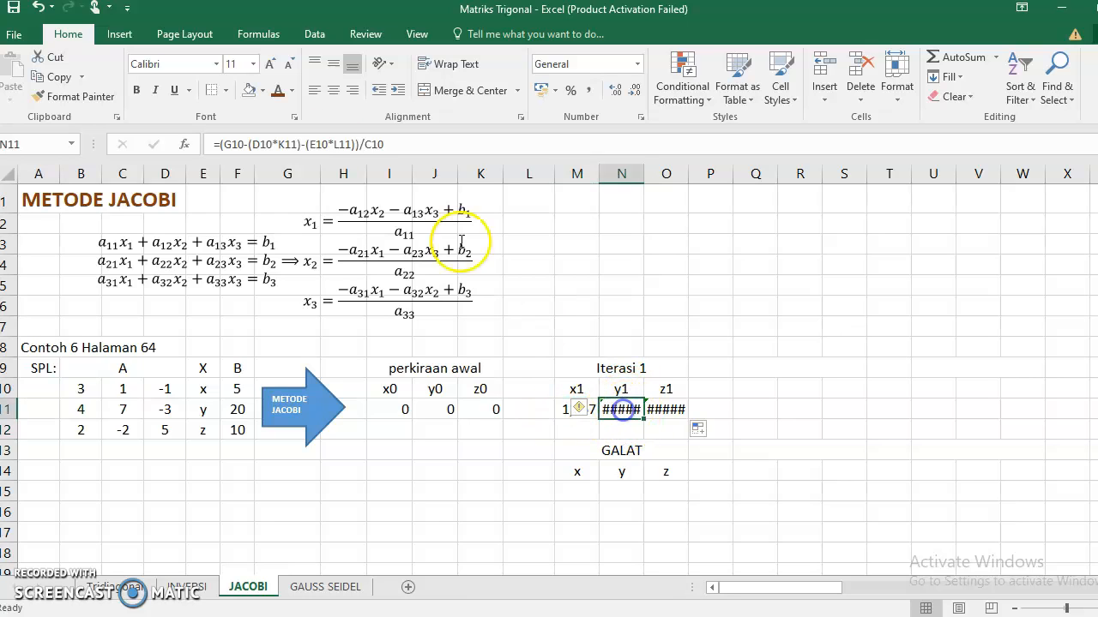
left_click(342, 144)
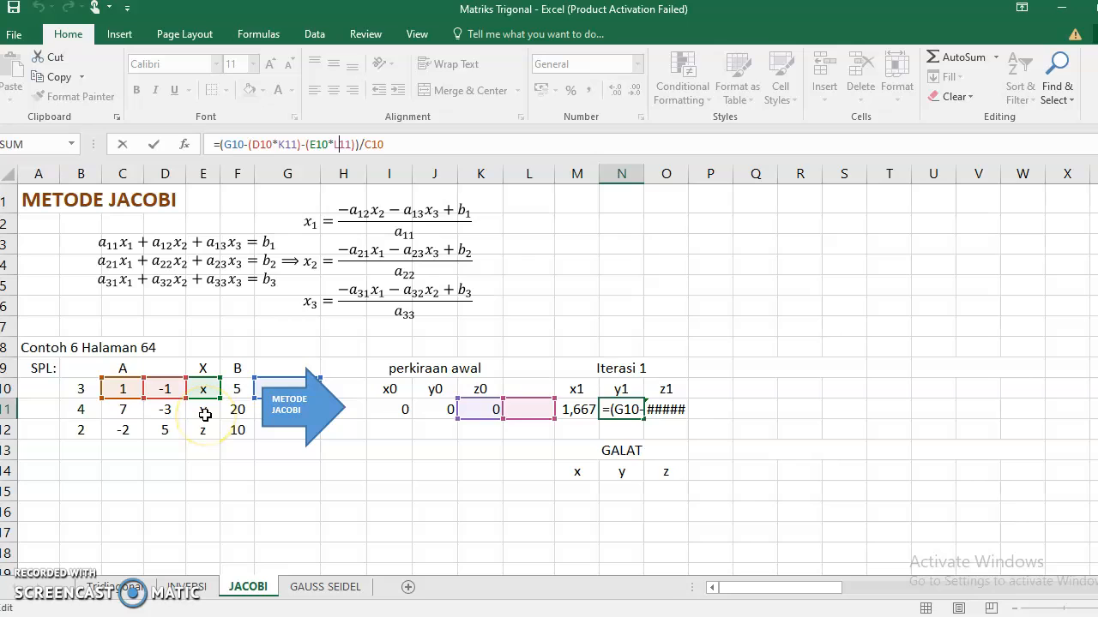
left_click(228, 145)
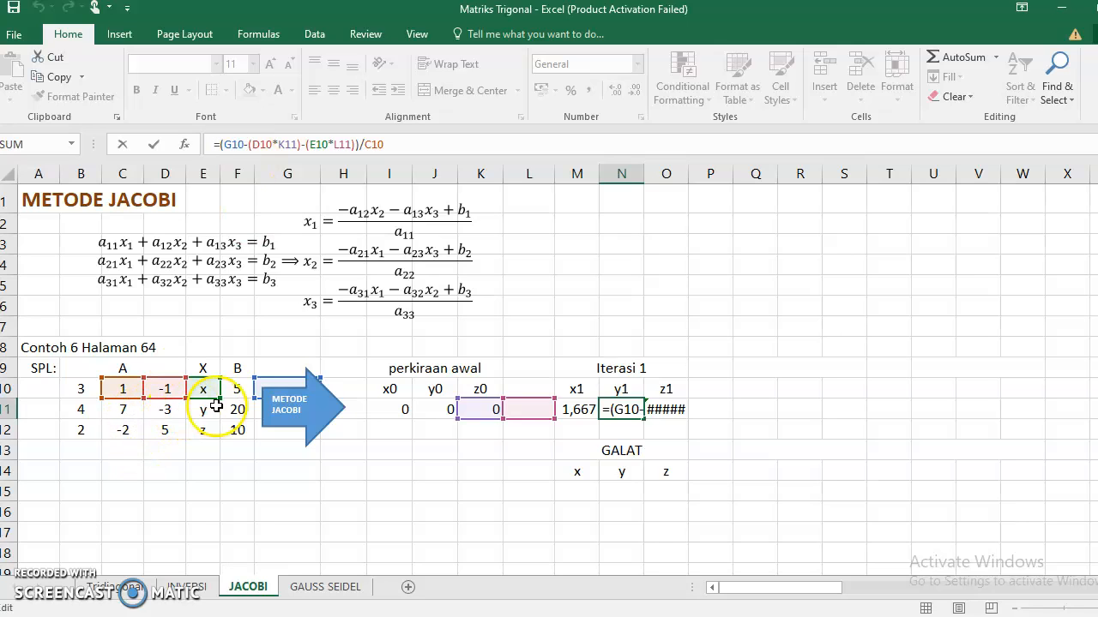
left_click(243, 410)
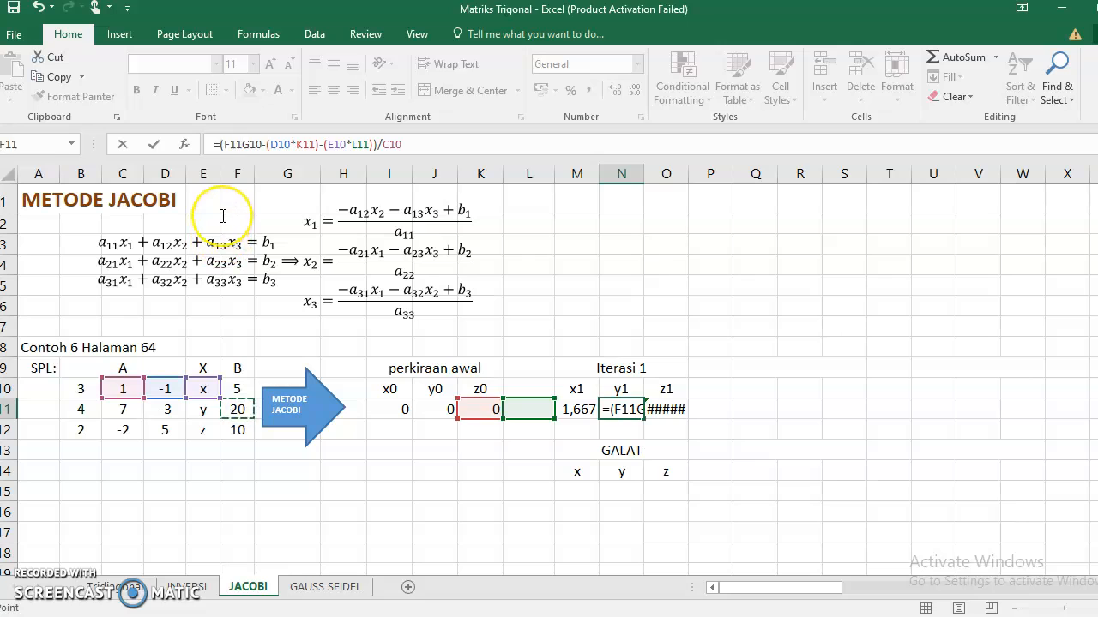
key("BackSpace")
key("BackSpace")
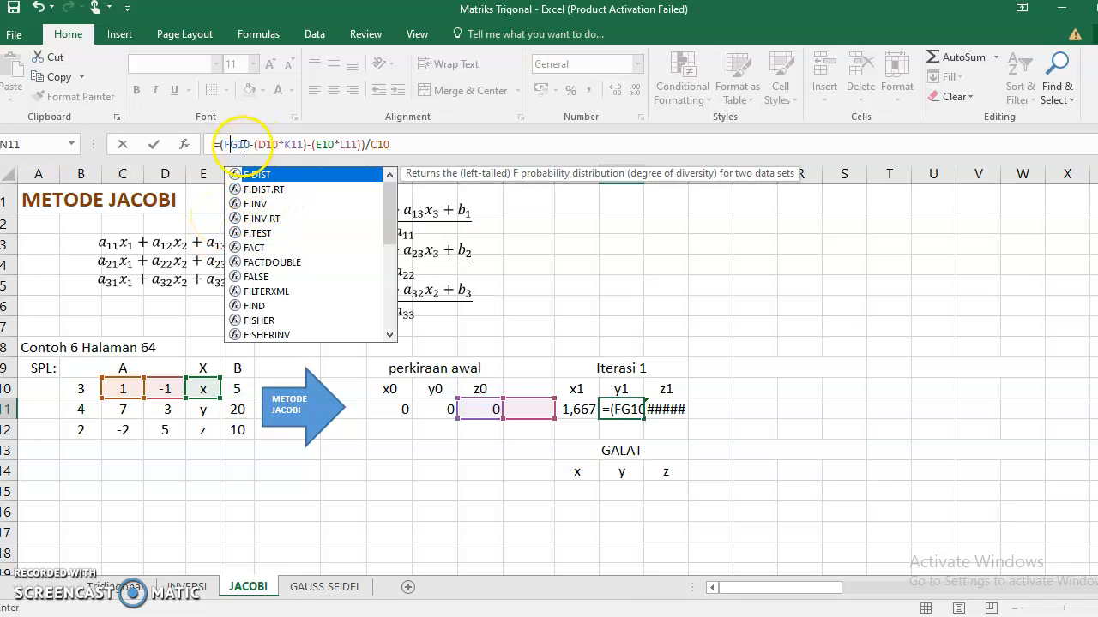
Step: Replace the filled formula in N11 with the first part of the y1 numerator, =(F11-(B11*I11)-
left_click_drag(225, 145, 413, 143)
key("BackSpace")
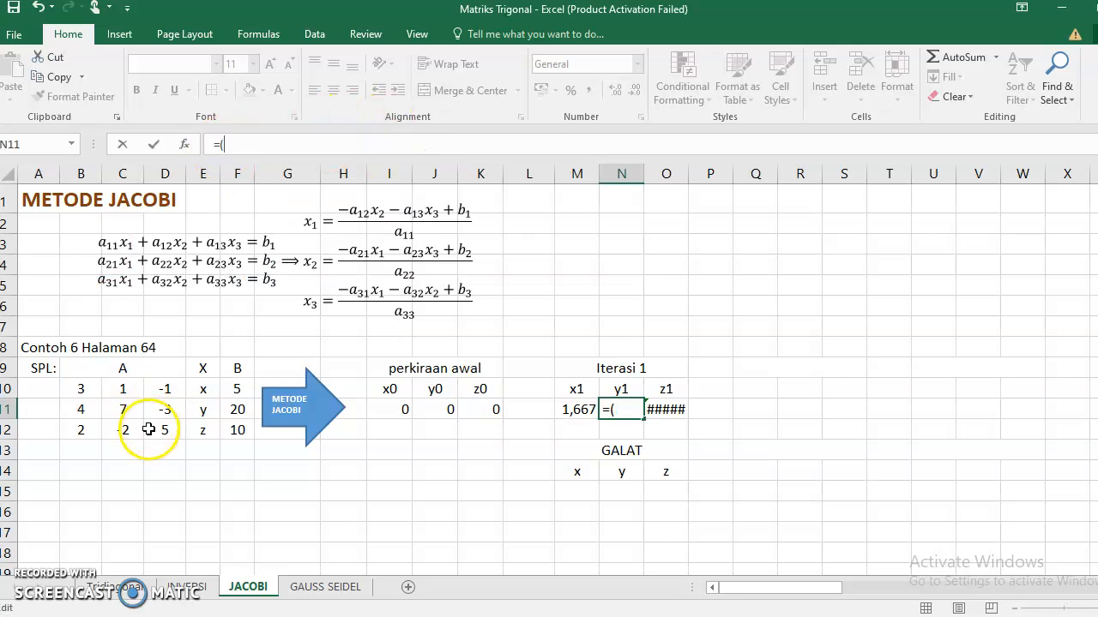
left_click(228, 410)
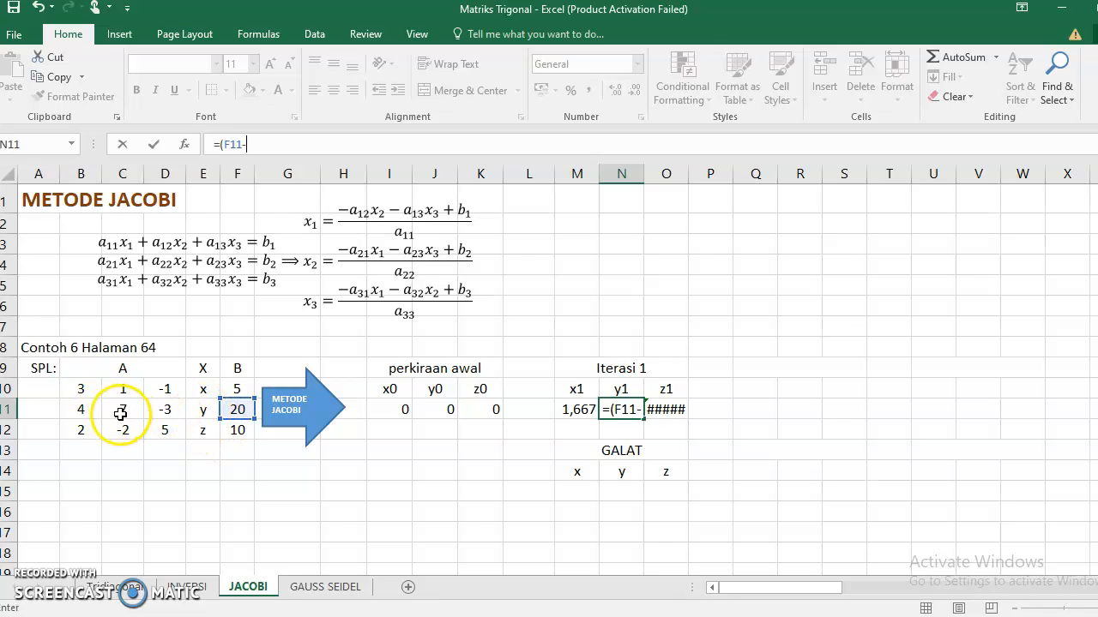
type("(")
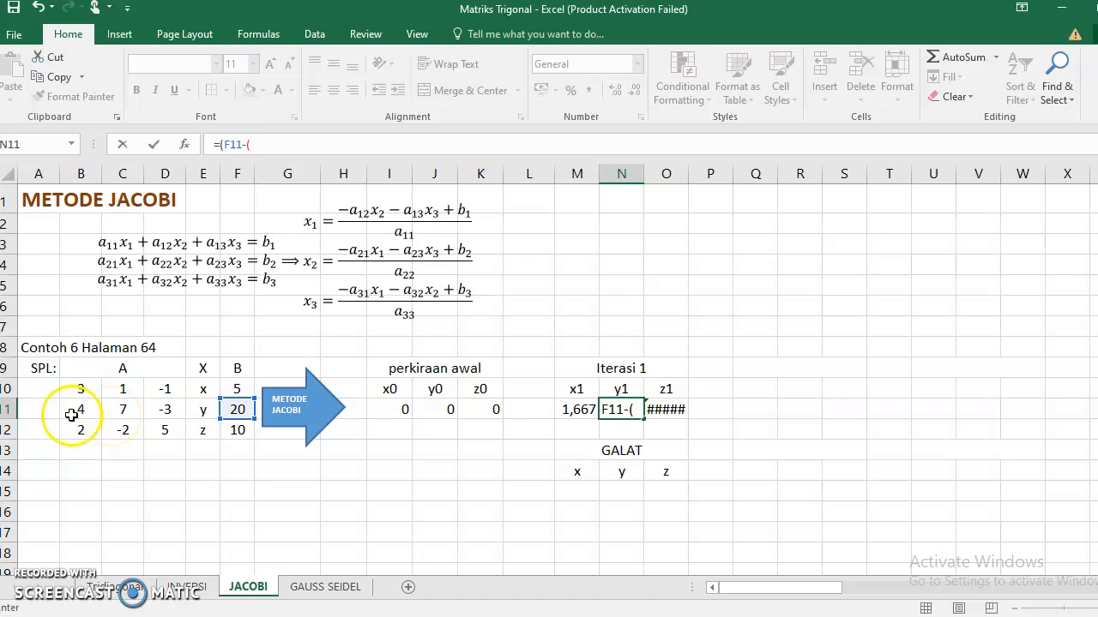
left_click(75, 415)
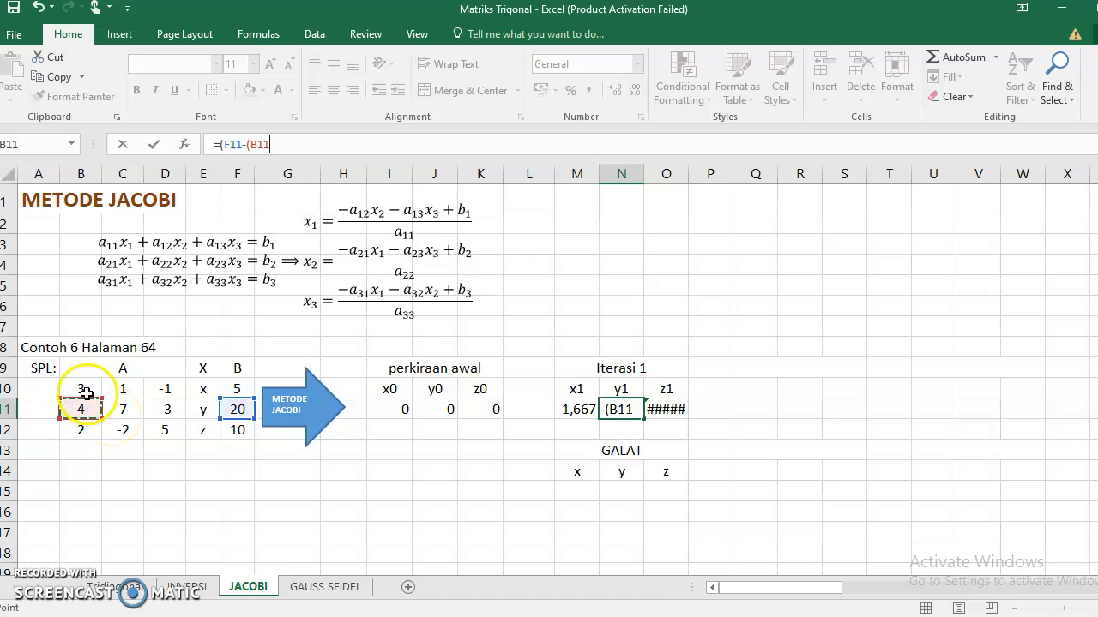
type("*")
left_click(399, 410)
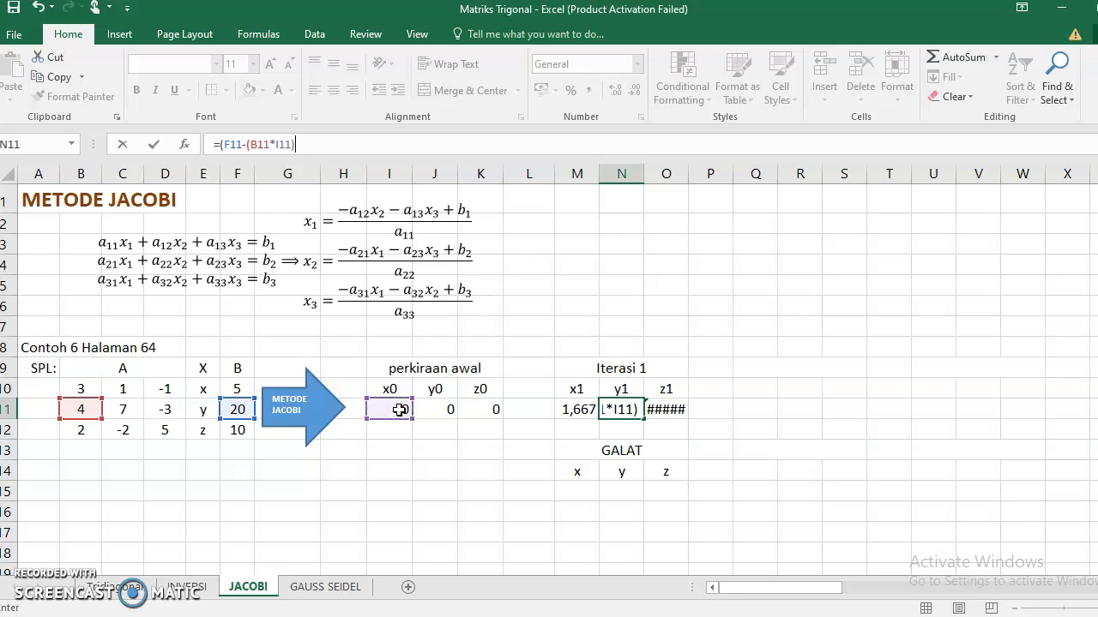
type(")-")
Step: Add the (D11*K11) term and the division by C11, completing =(F11-(B11*I11)-(D11*K11))/C11 in N11
left_click(168, 413)
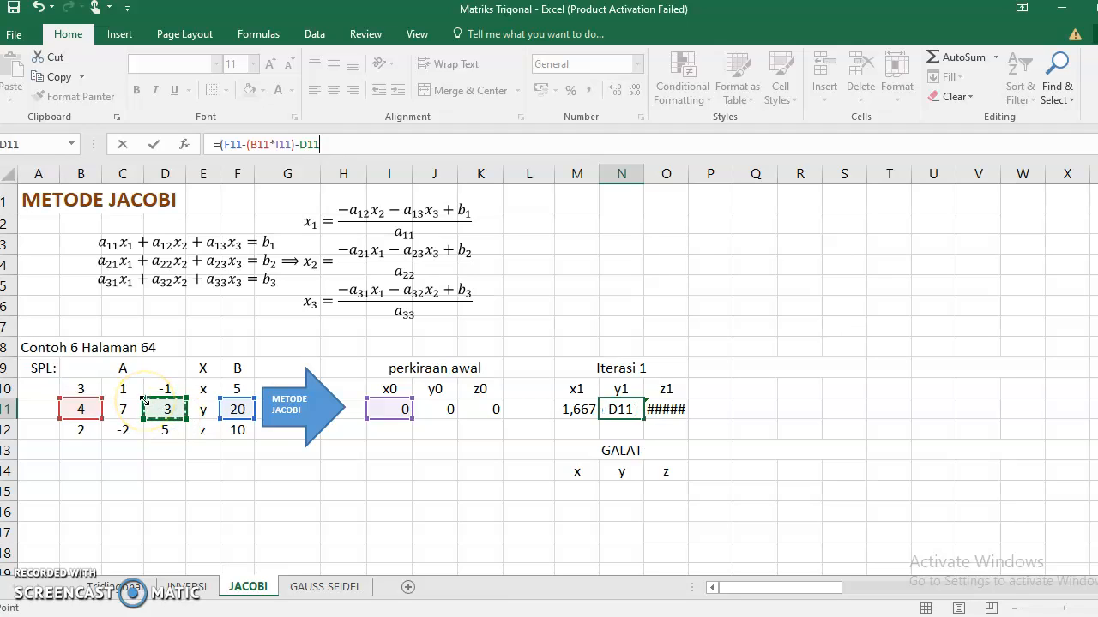
type("*")
left_click(474, 410)
left_click(299, 144)
type("(")
left_click(353, 145)
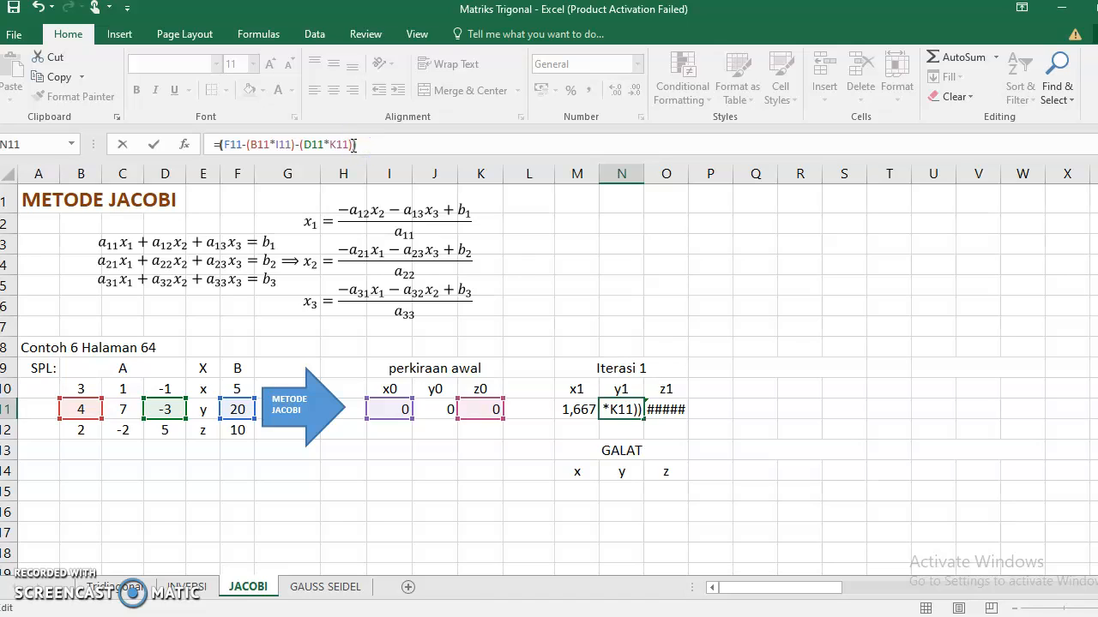
type(")/")
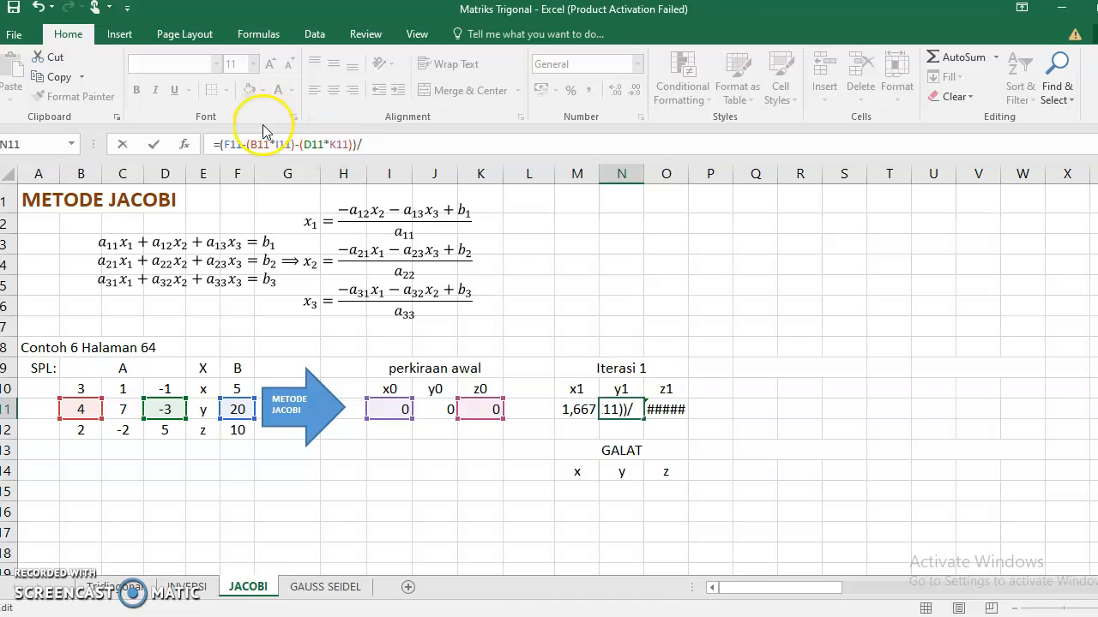
left_click(123, 410)
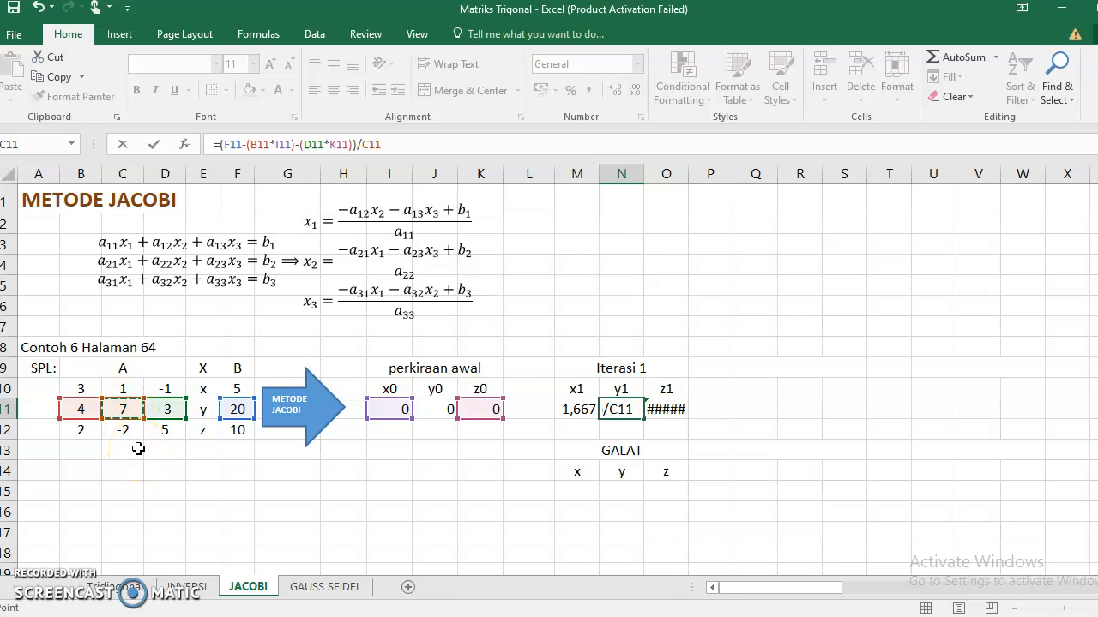
key("Return")
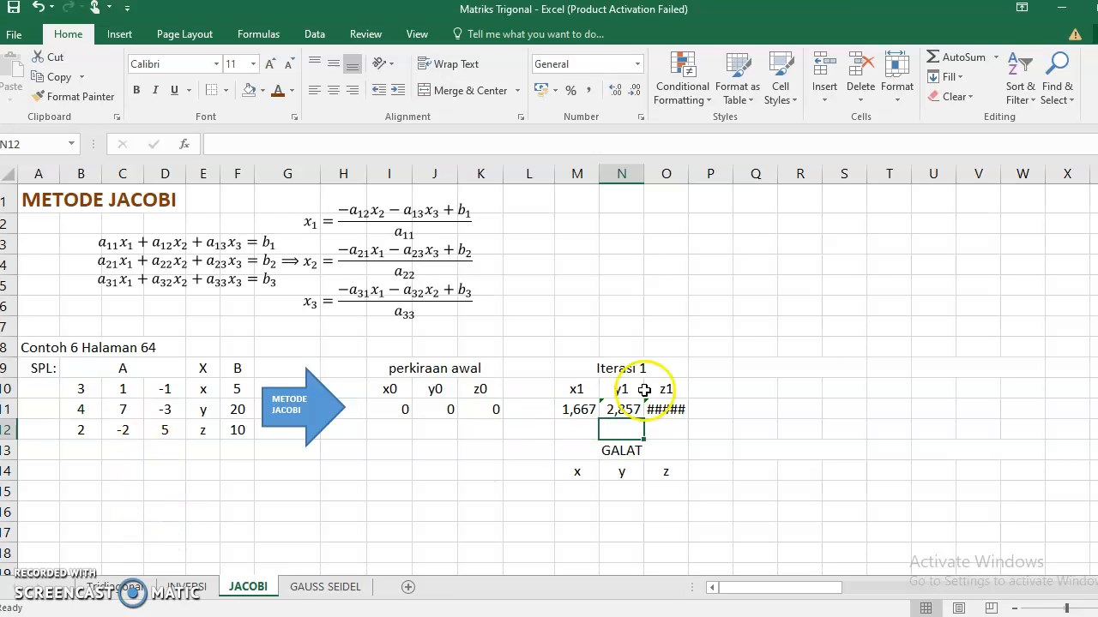
Step: Overwrite the filled formula in O11 with the first part of the z1 numerator, =(F12-(B12*I11)-
left_click(677, 410)
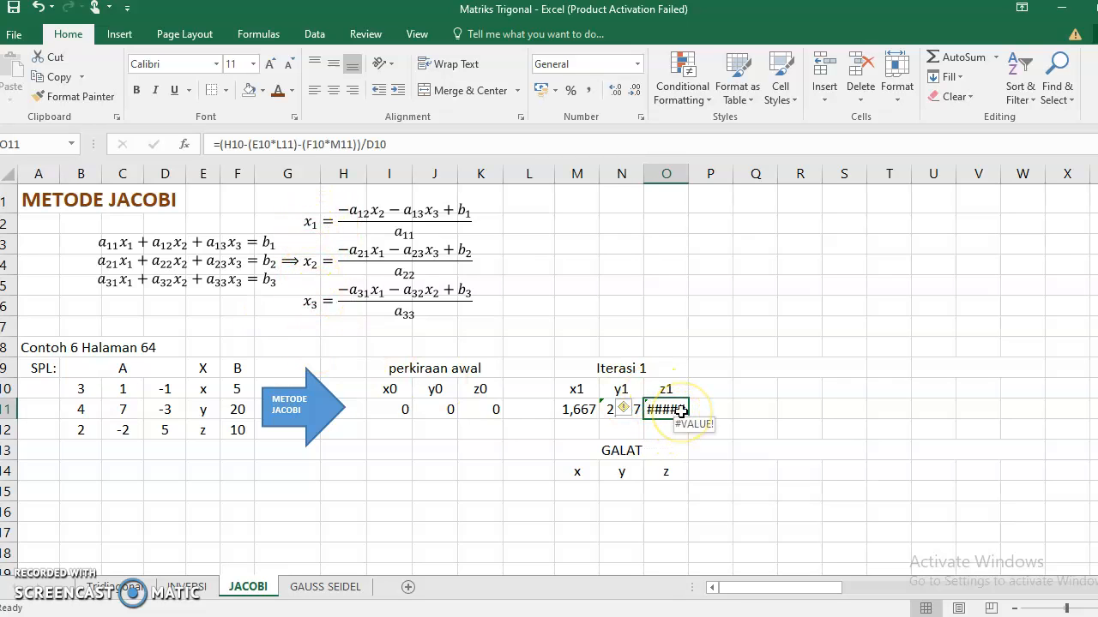
type("=")
left_click(238, 430)
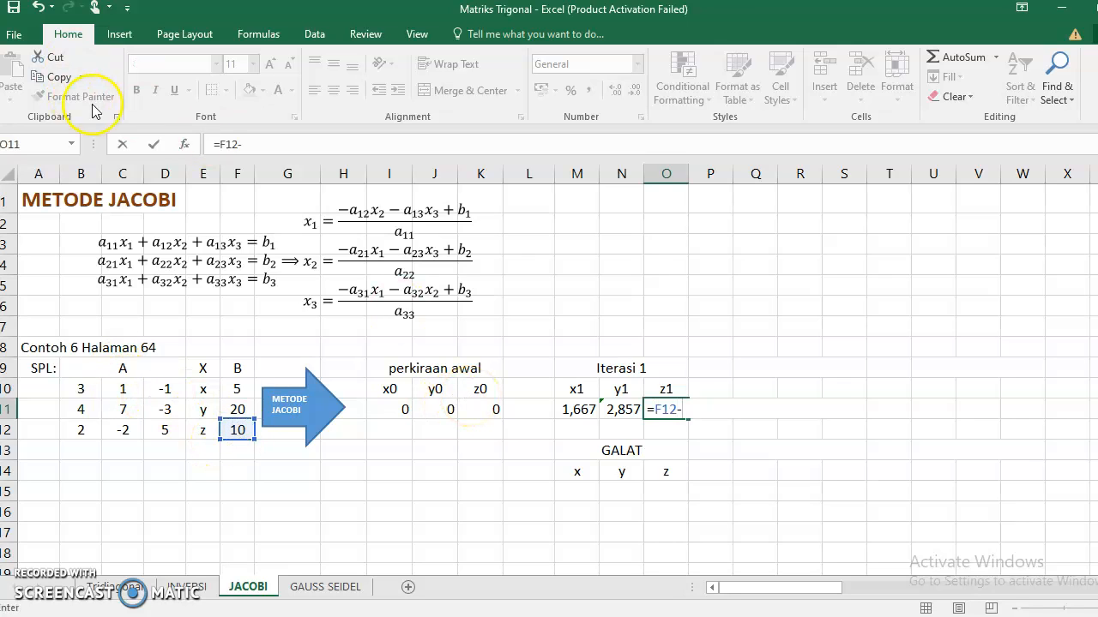
left_click(220, 144)
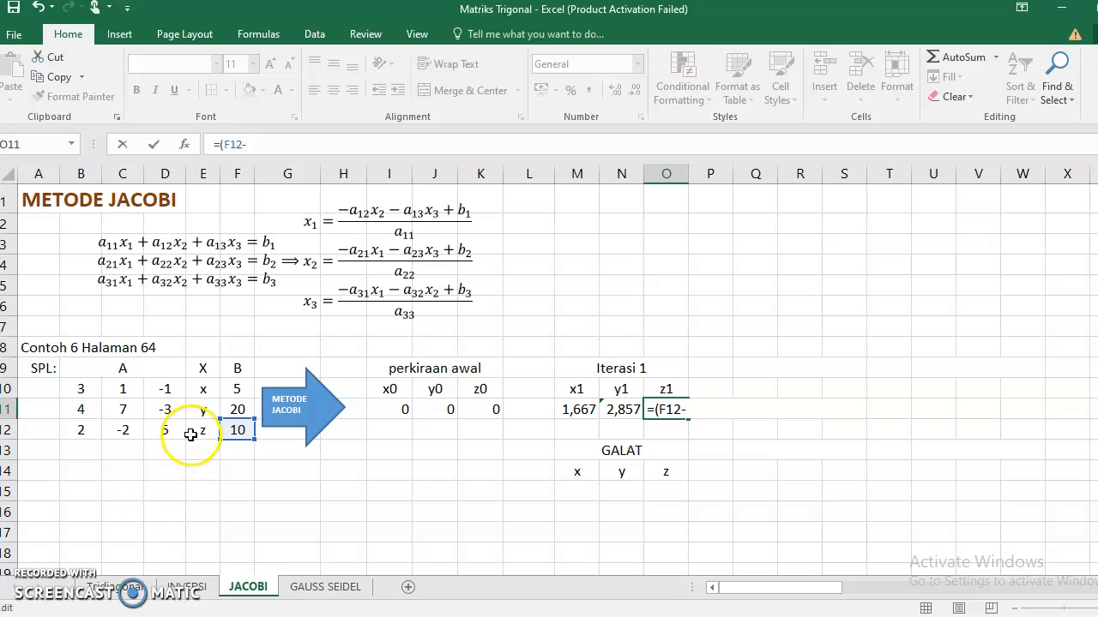
left_click(76, 429)
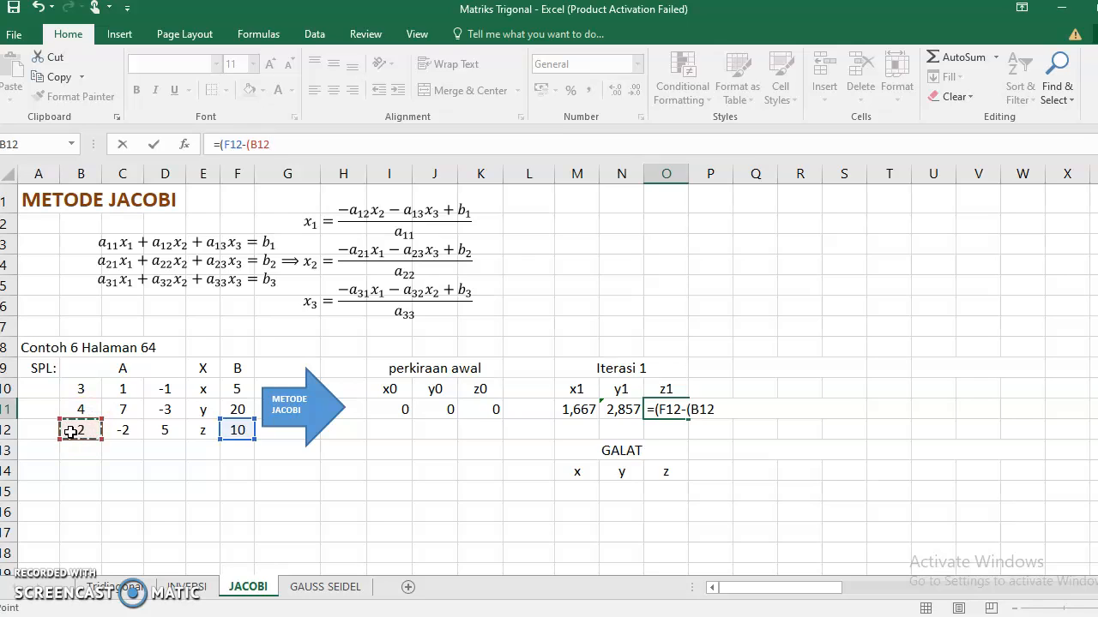
type("*")
left_click(395, 411)
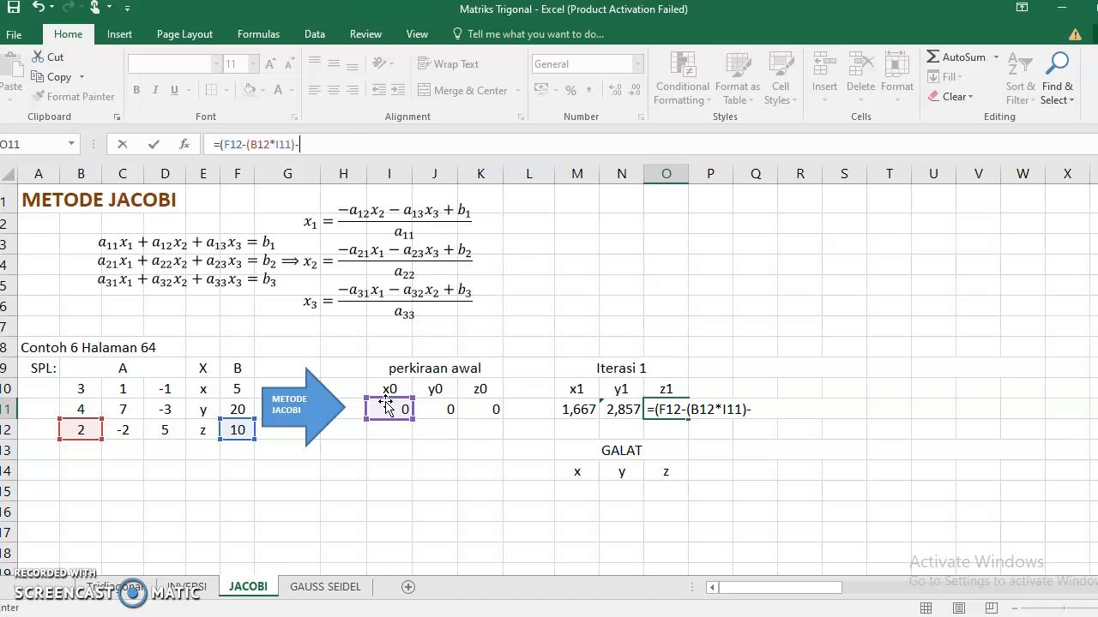
Step: Add the (C12*J11) term and the division by D12, completing =(F12-(B12*I11)-(C12*J11))/D12 in O11
left_click(298, 145)
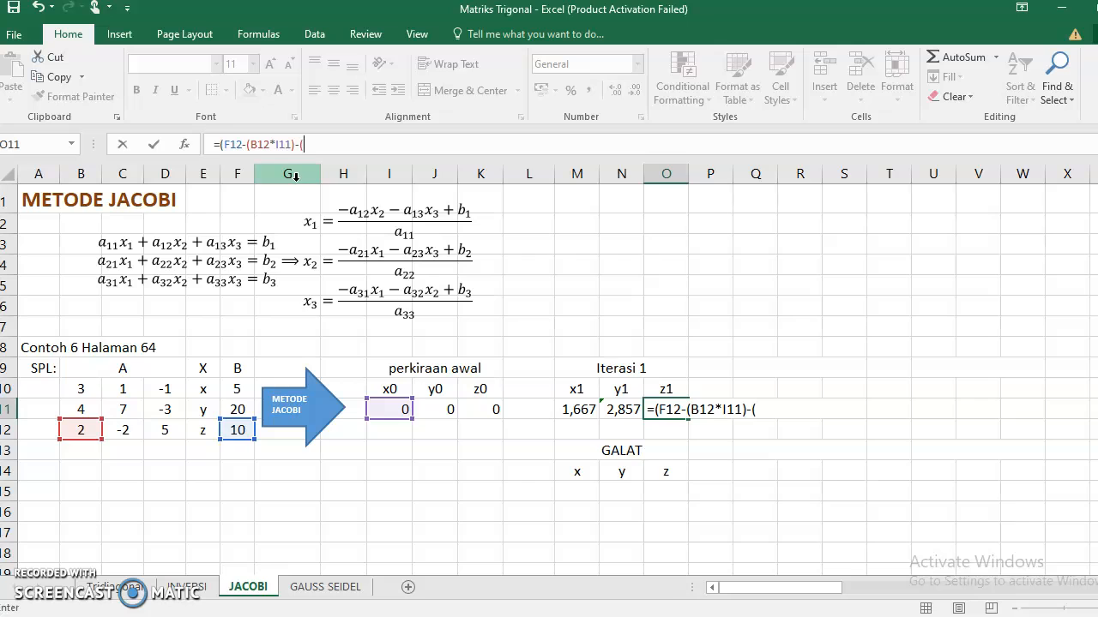
left_click(121, 432)
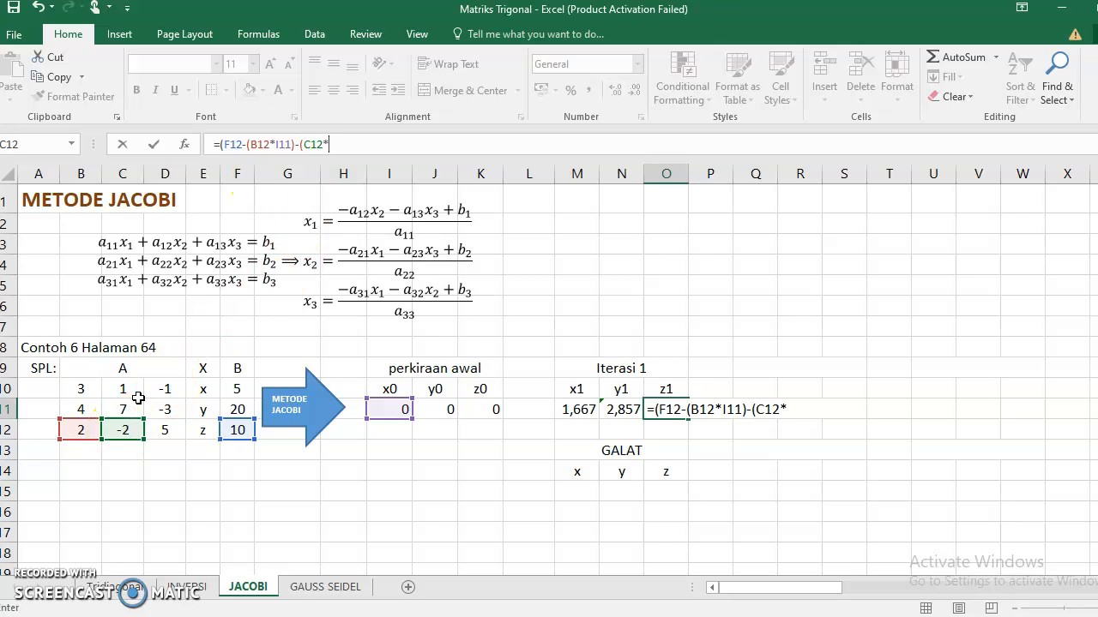
type("*")
left_click(451, 410)
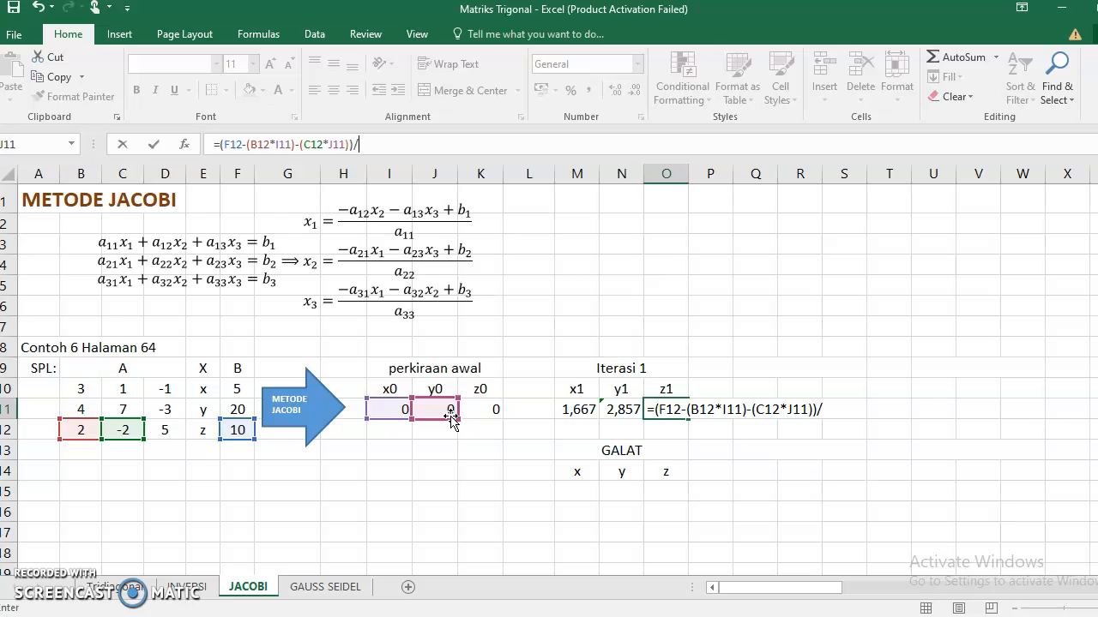
left_click(165, 429)
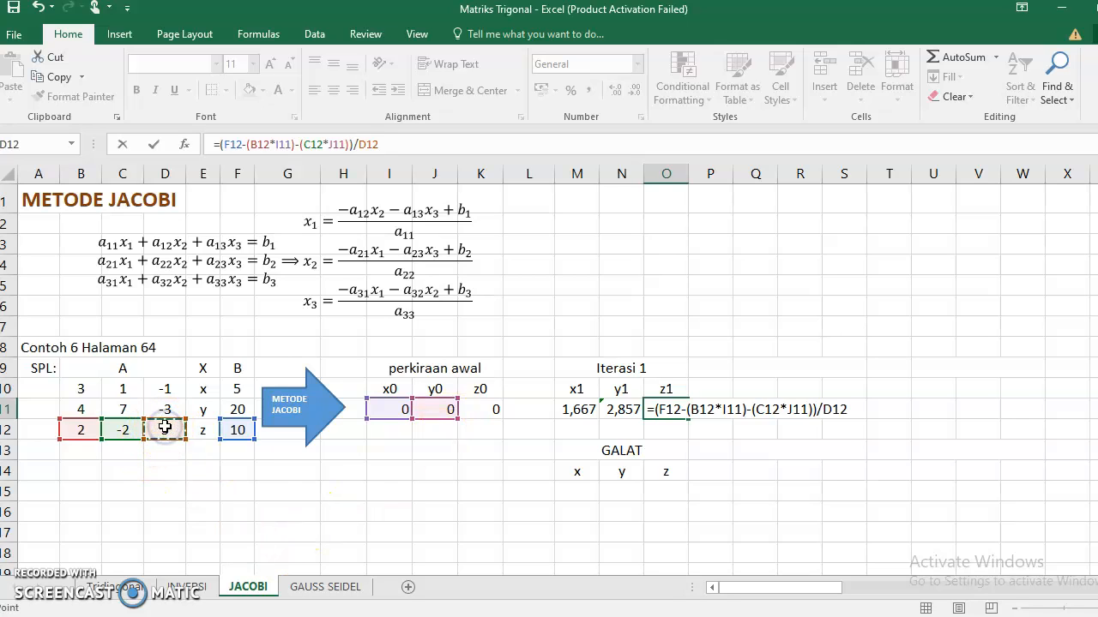
key("Return")
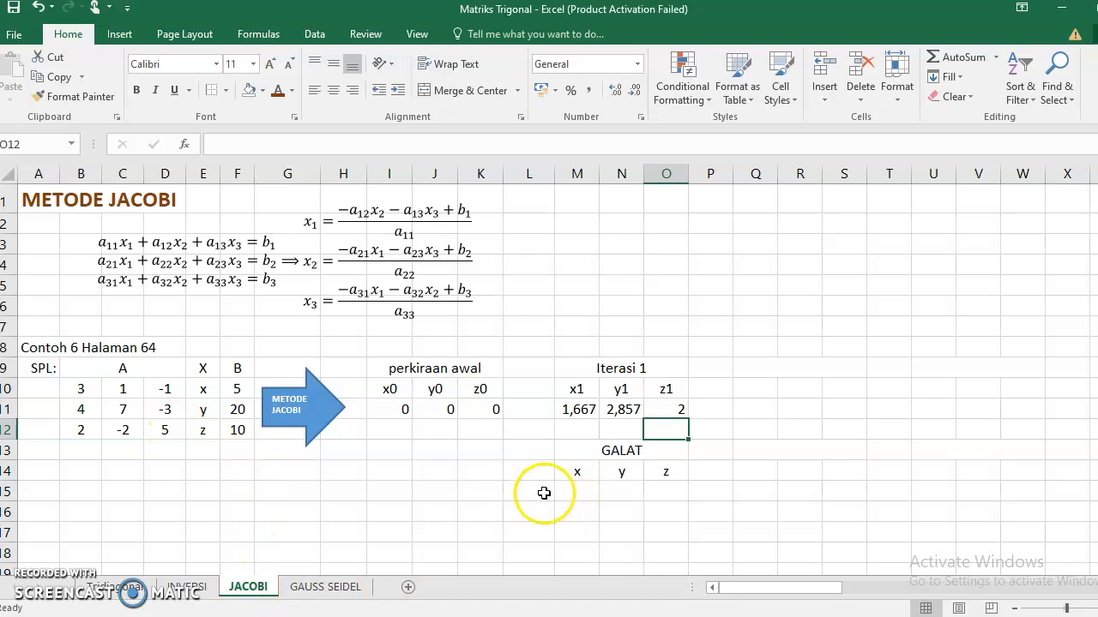
Step: Start the x error formula under GALAT in M15 as =ABS(M11-I11)/M11
left_click(578, 493)
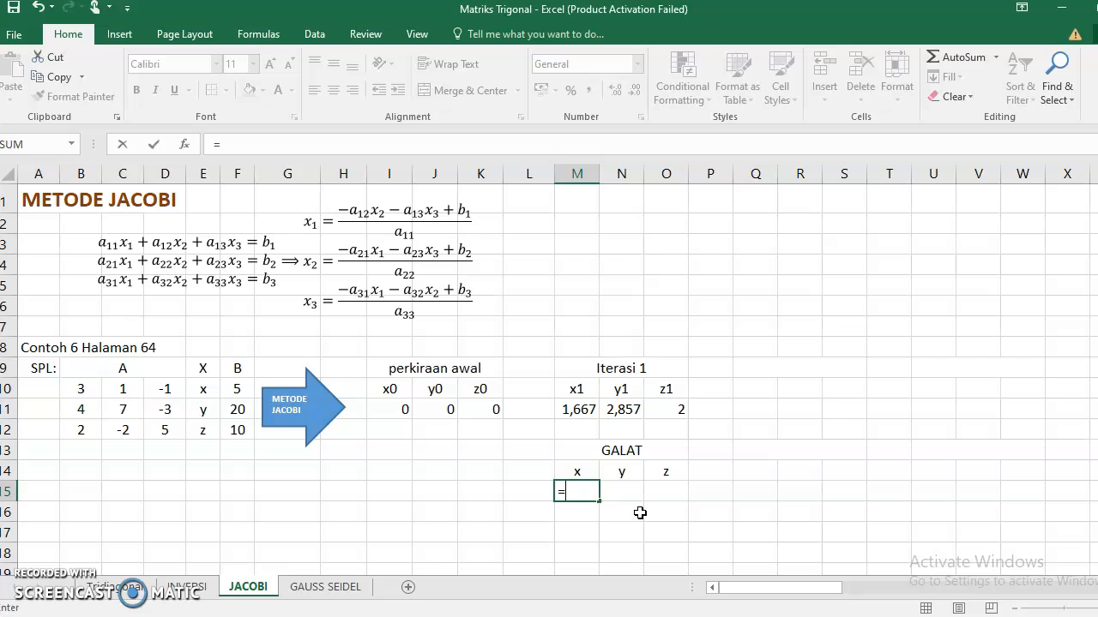
type("=ABA")
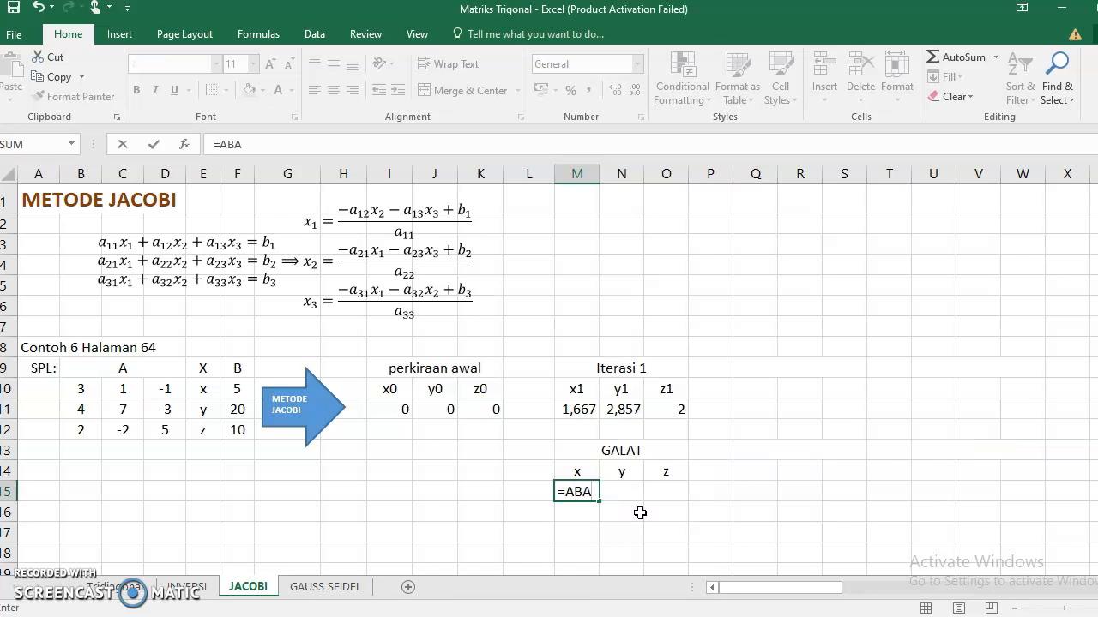
key("BackSpace")
type("S(")
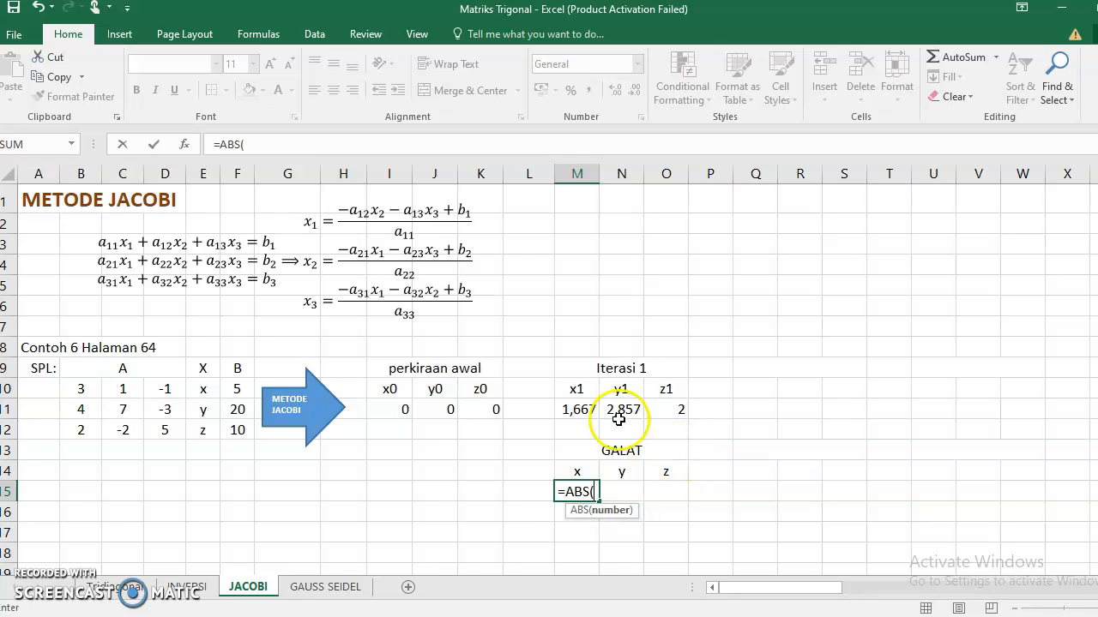
left_click(582, 409)
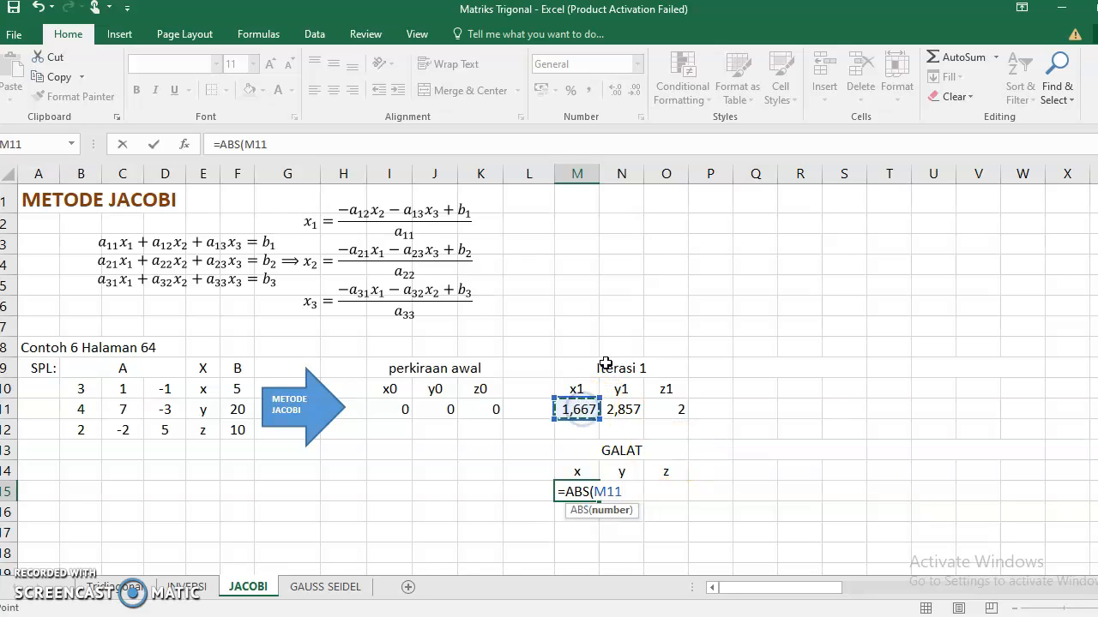
left_click(401, 410)
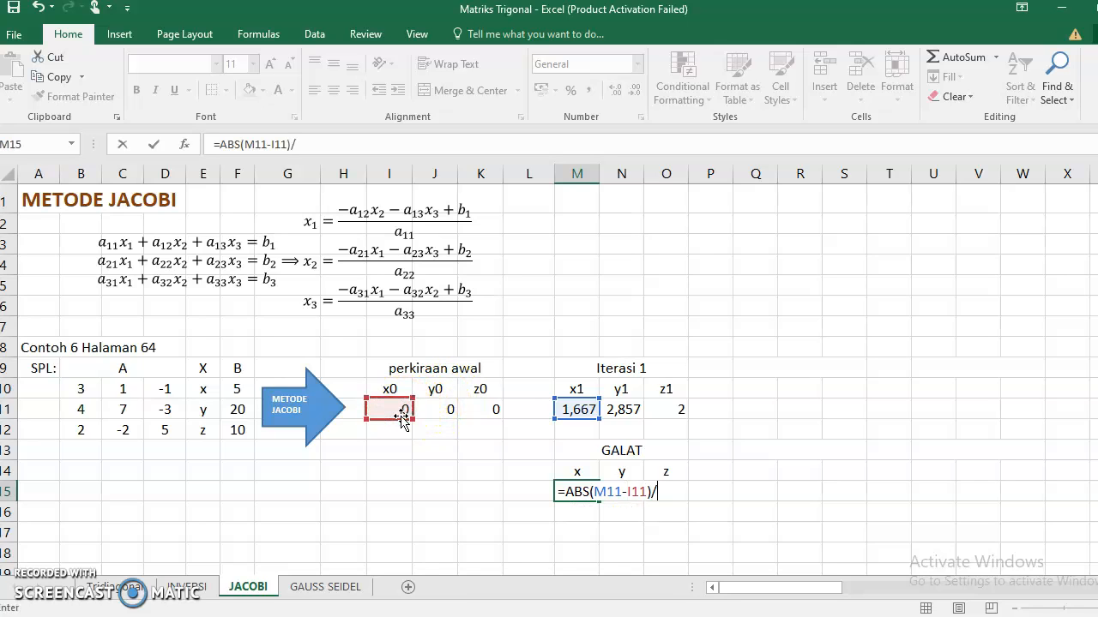
type(")/")
left_click(574, 409)
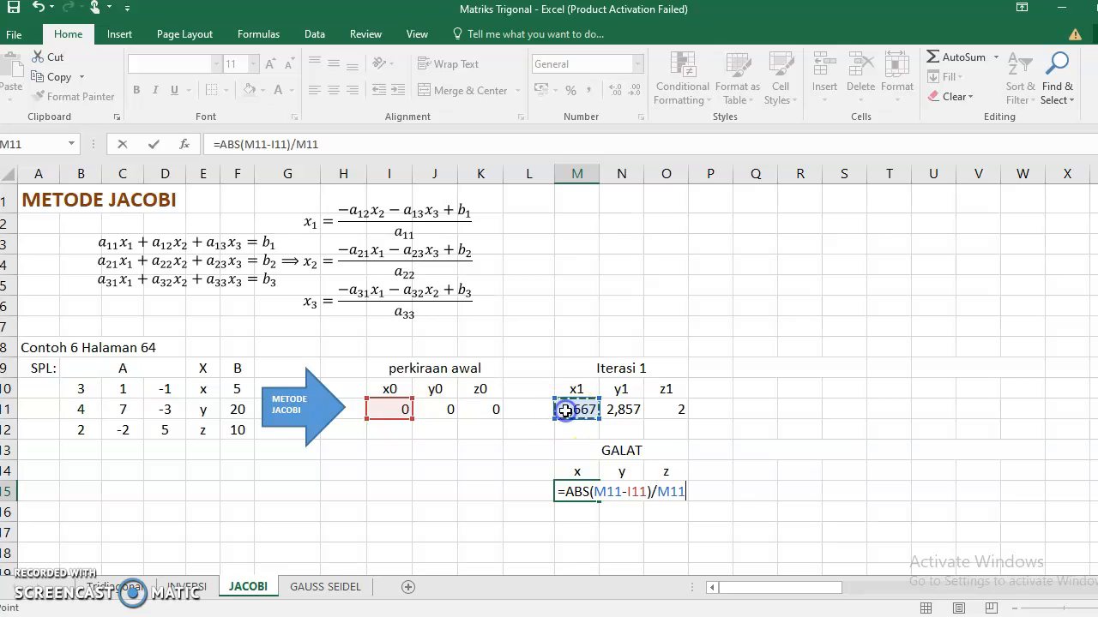
Step: Enclose the whole quotient in ABS and multiply by 100, completing =ABS((M11-I11)/M11)*100 in M15
left_click(592, 492)
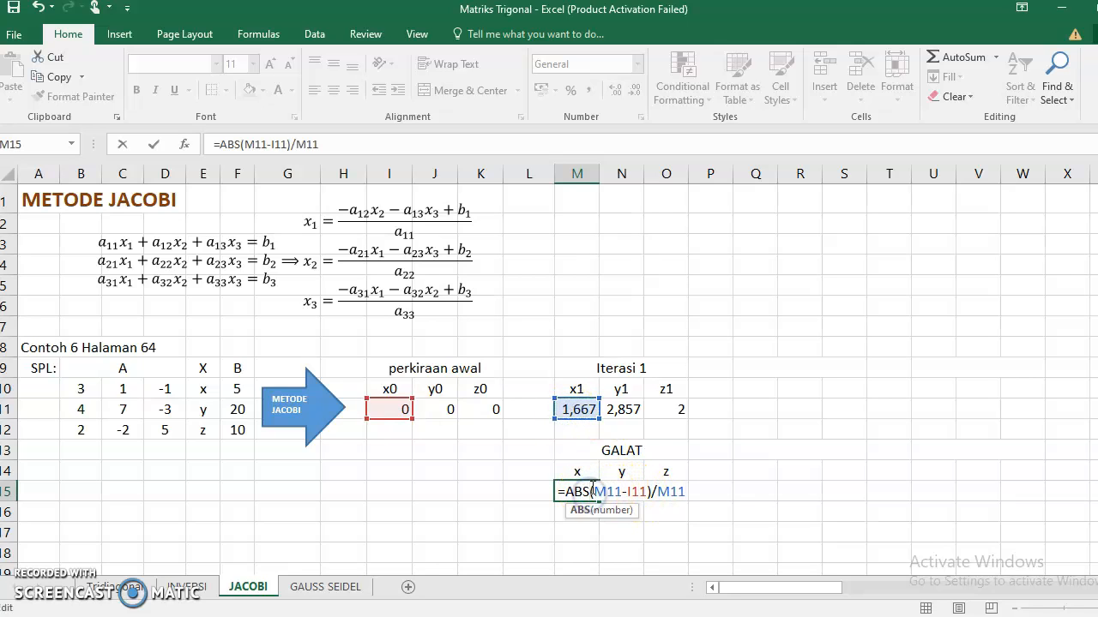
type("(")
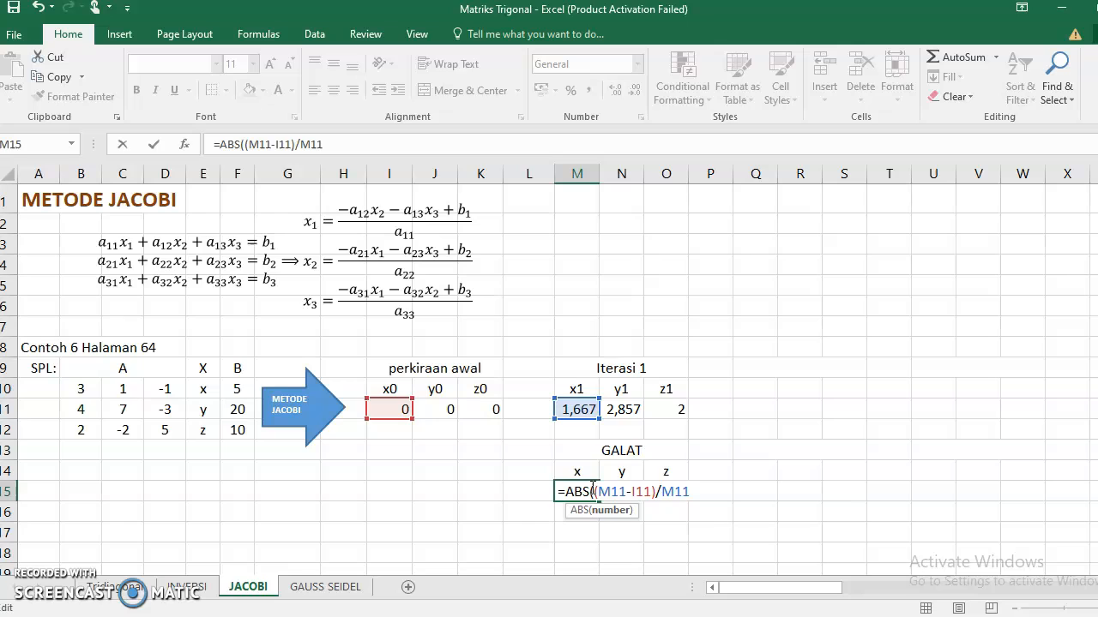
left_click(678, 490)
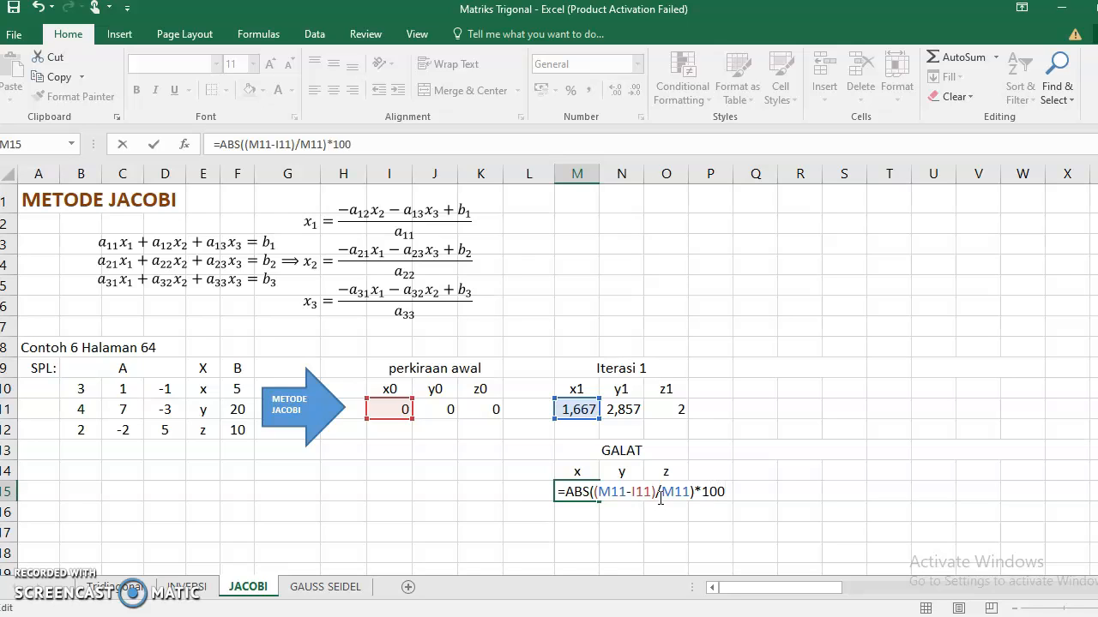
key("Return")
Step: Fill the M15 error formula across to N15 and O15, and check the copied formula in N15
left_click(601, 492)
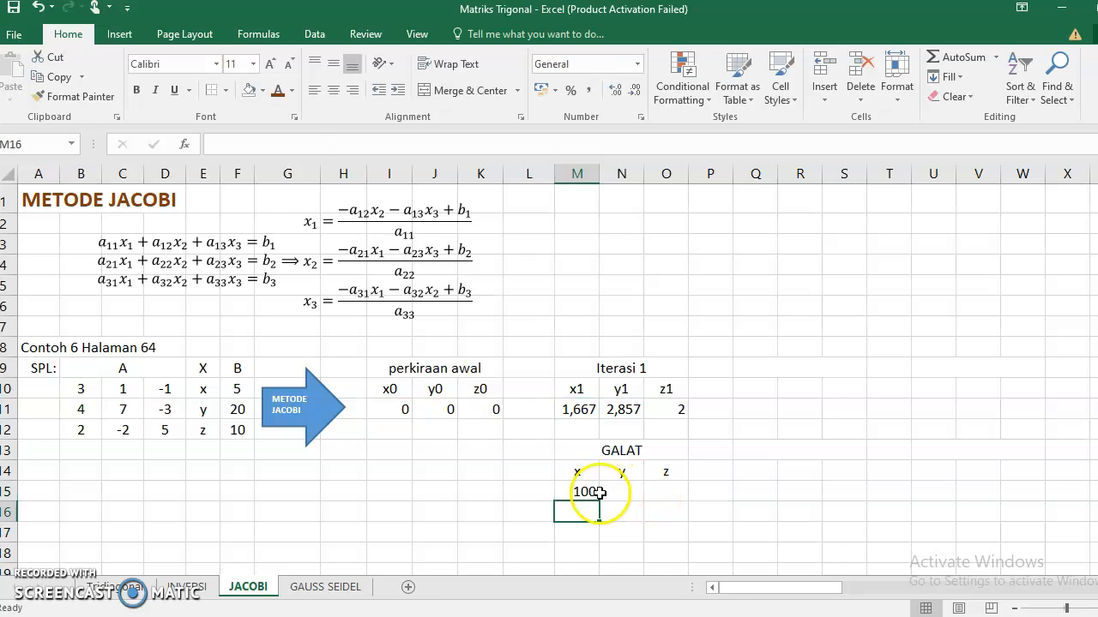
left_click_drag(599, 500, 674, 497)
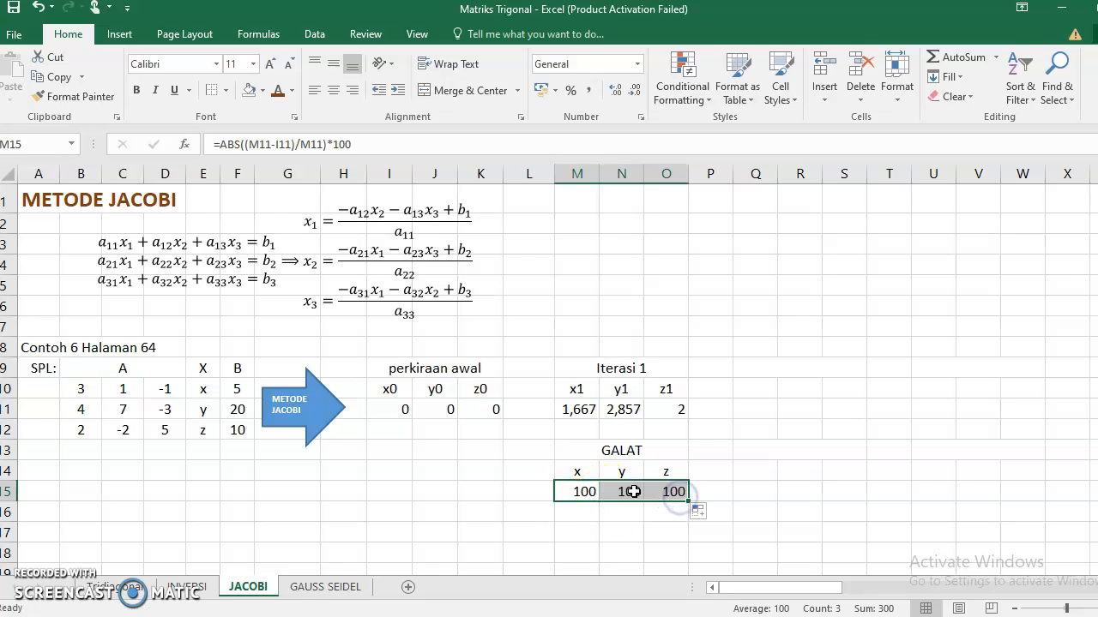
left_click(633, 492)
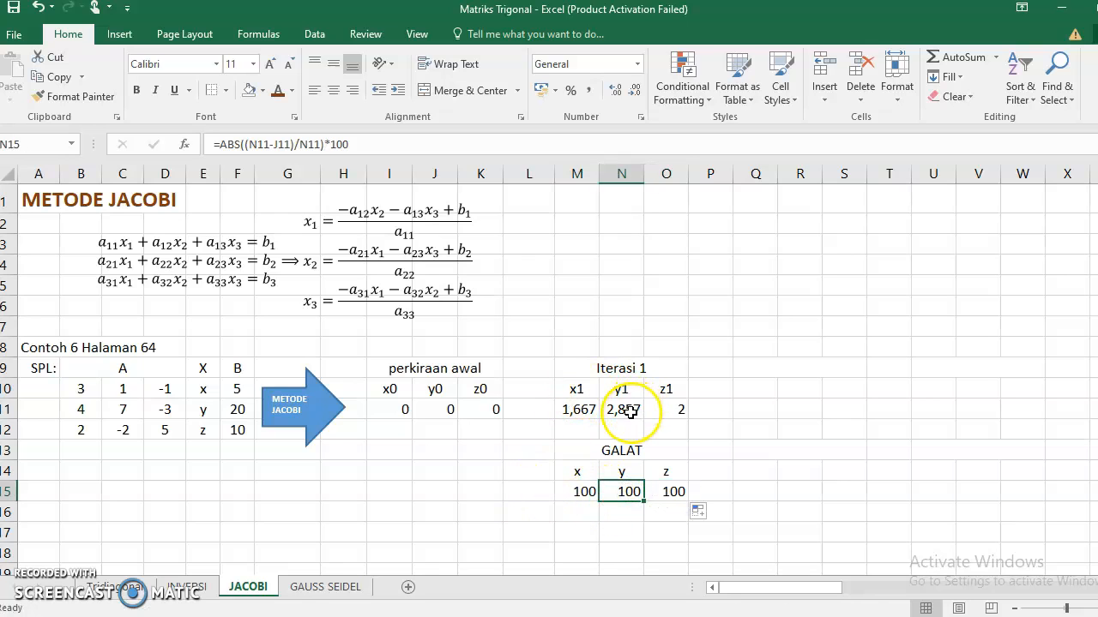
Step: In the x1 formula in M11, make the constant reference absolute as $F$10
left_click(573, 412)
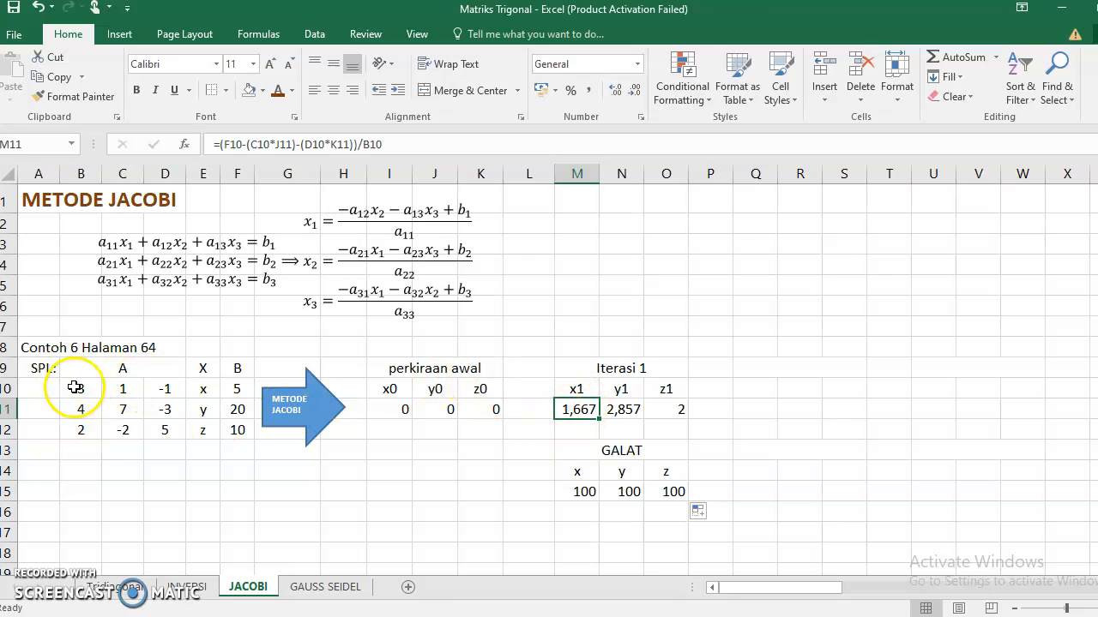
left_click(233, 143)
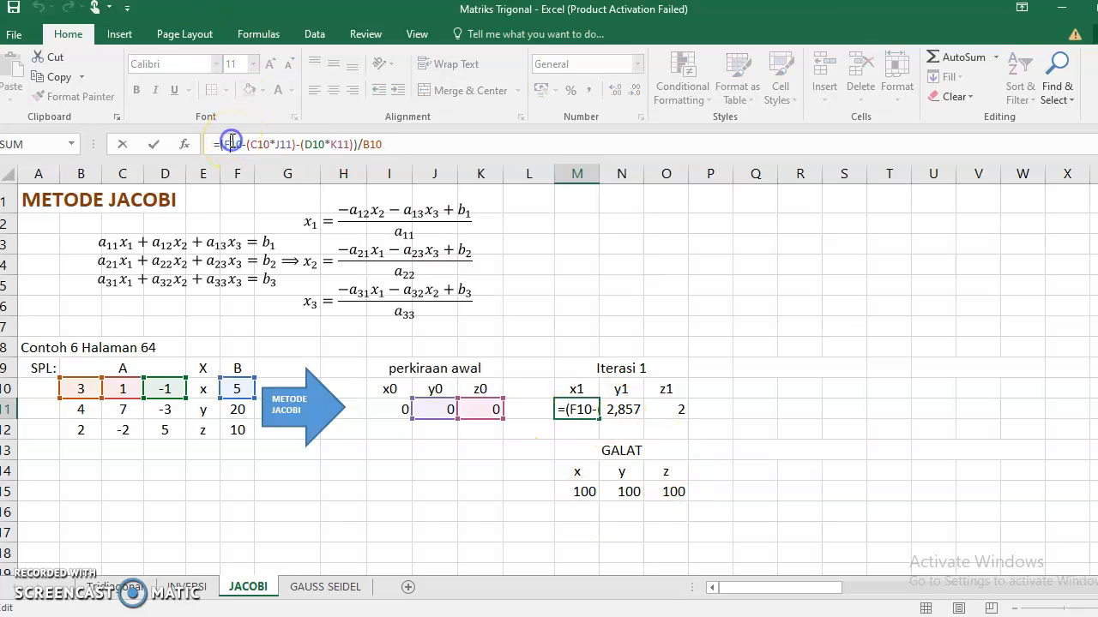
left_click(220, 145)
left_click(228, 147)
left_click(352, 151)
type(")")
type("$")
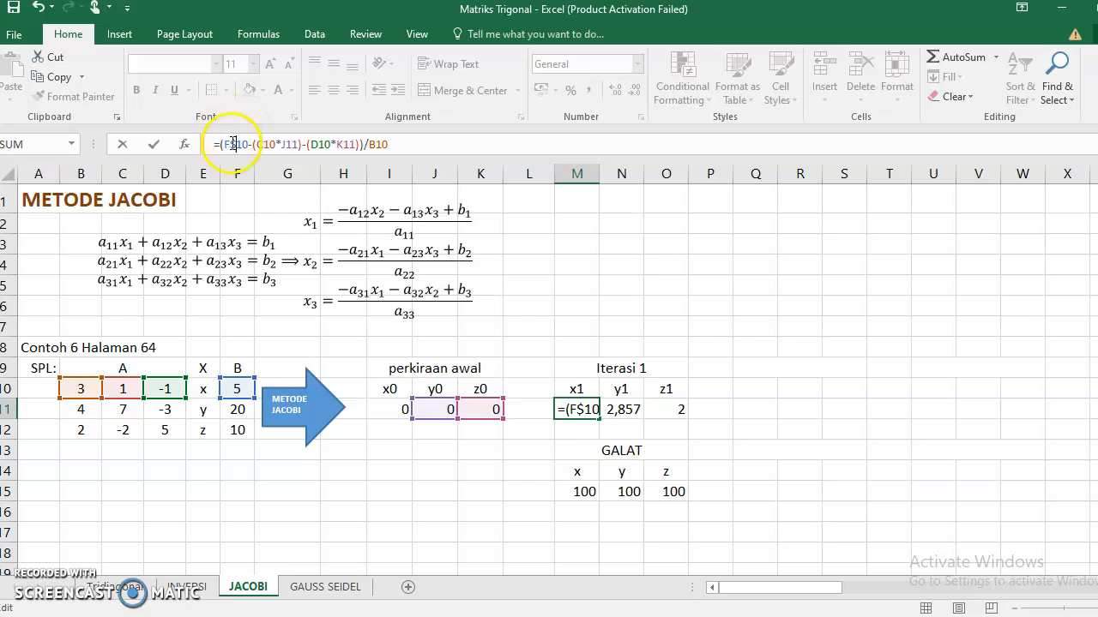
left_click(225, 144)
type("$")
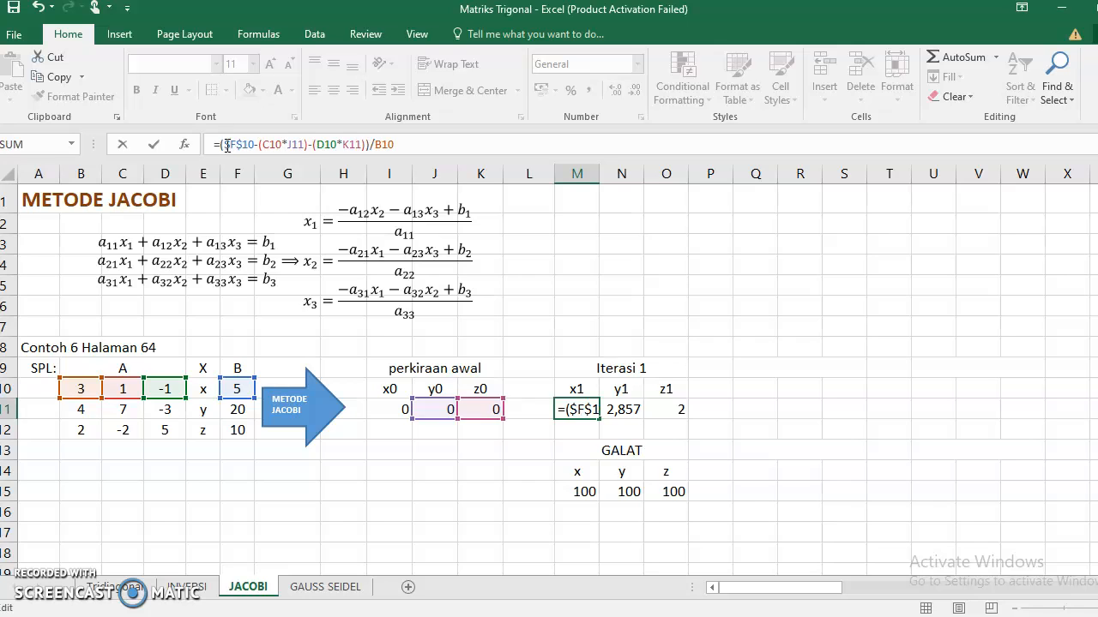
Step: Make the two numerator coefficients in M11 absolute as $C$10 and $D$10, leaving J11 and K11 relative
left_click(273, 149)
type("$")
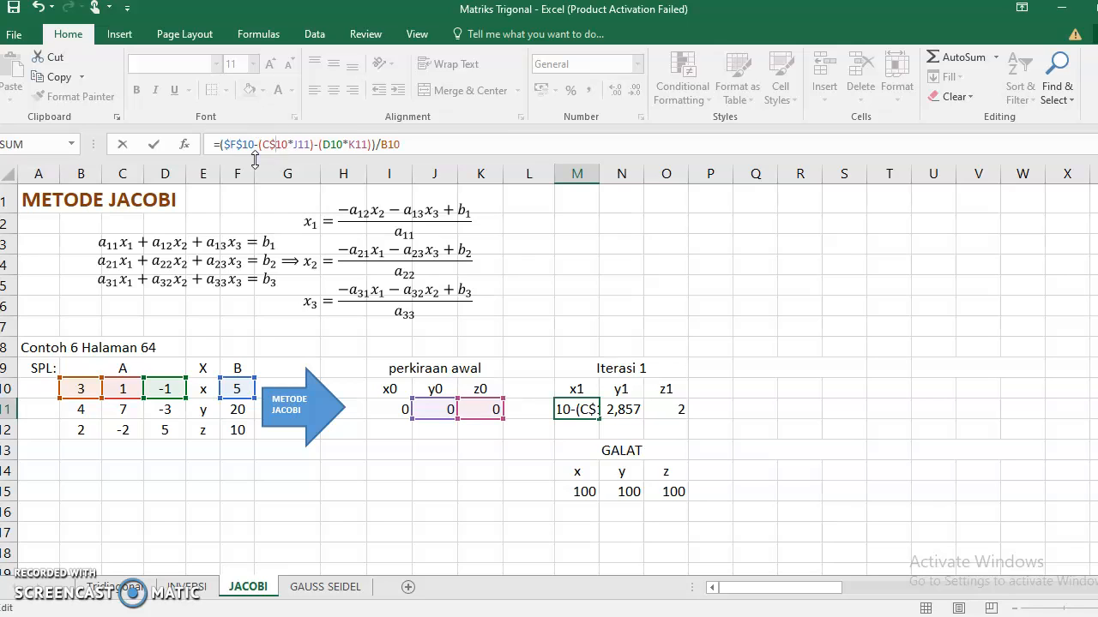
left_click(263, 147)
type("$")
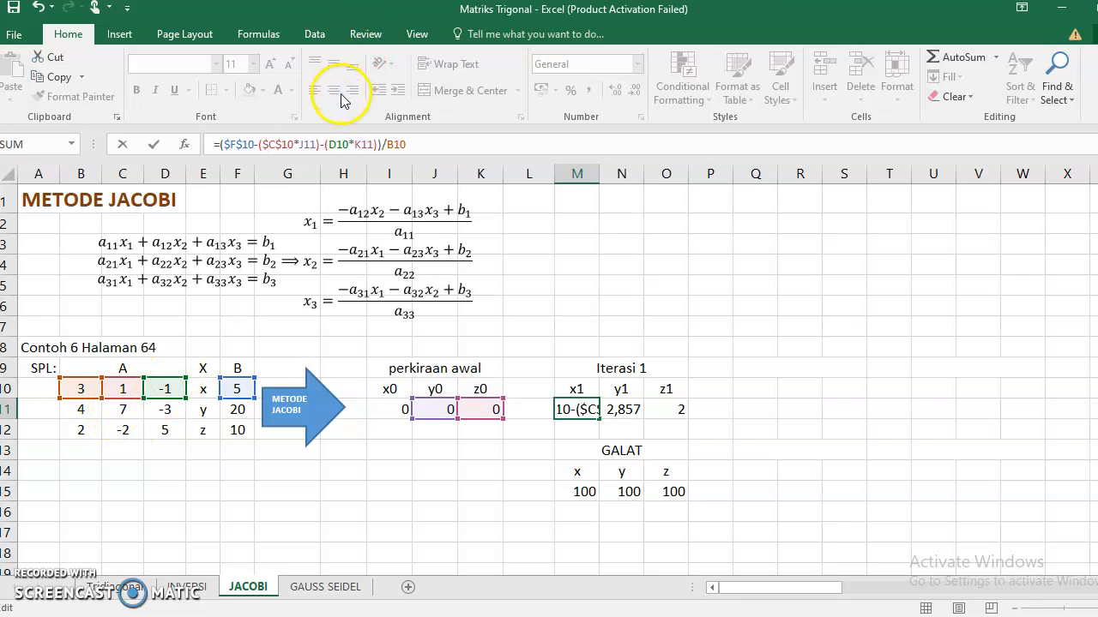
left_click(331, 144)
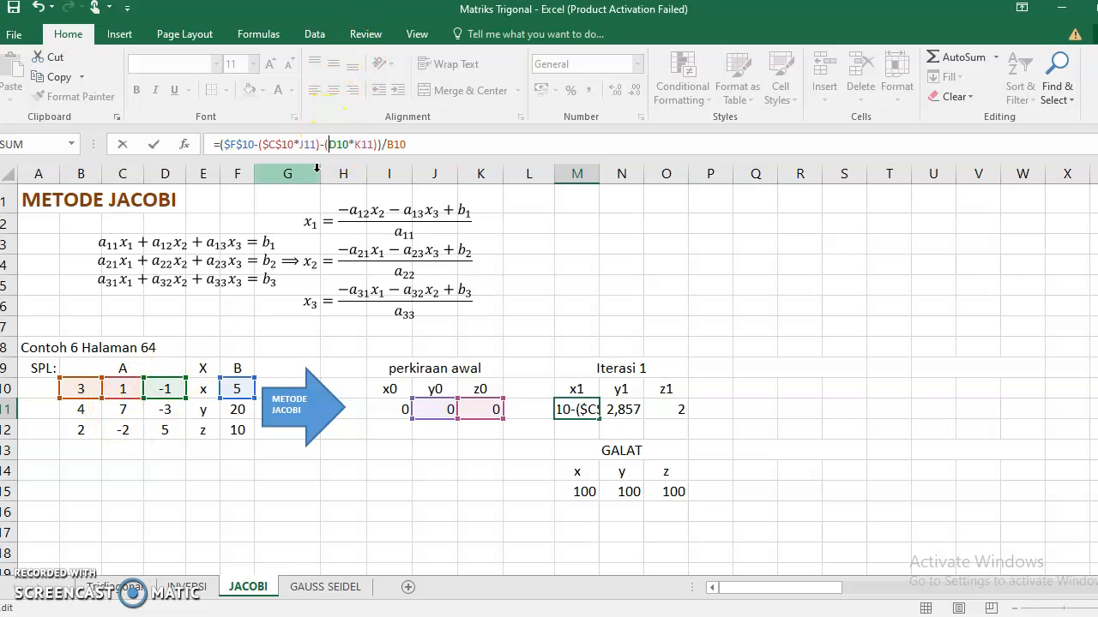
type("$")
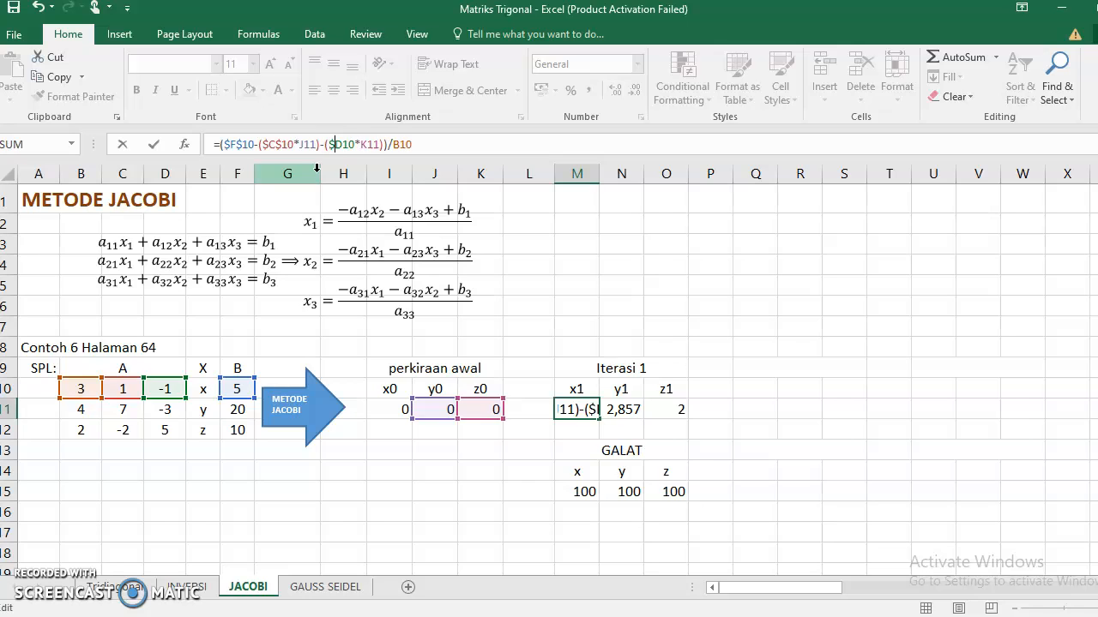
key("Right")
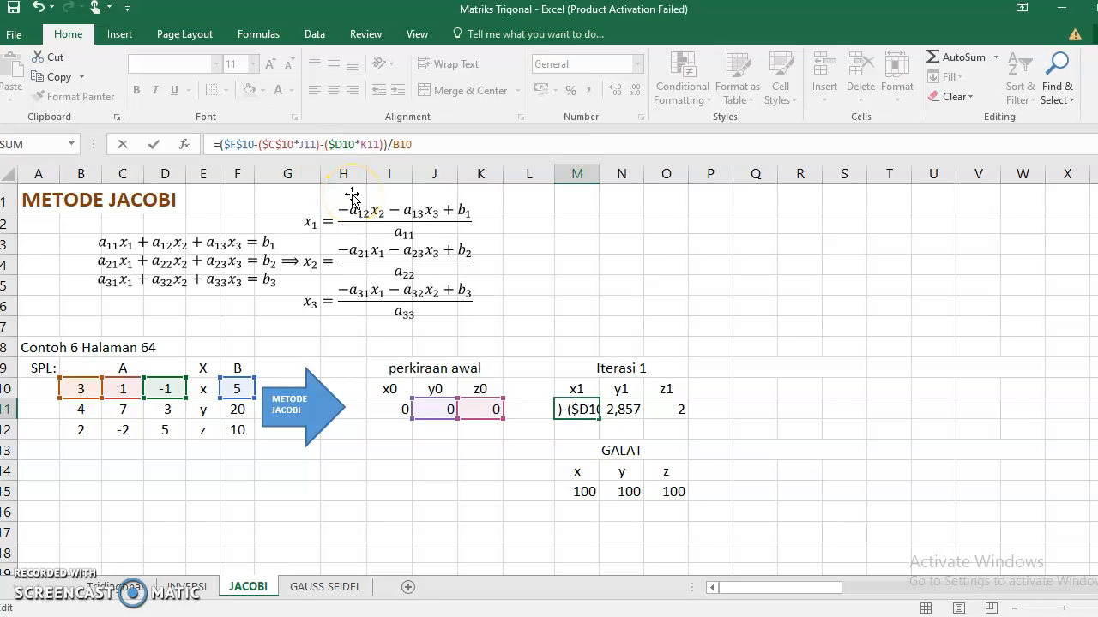
type("$")
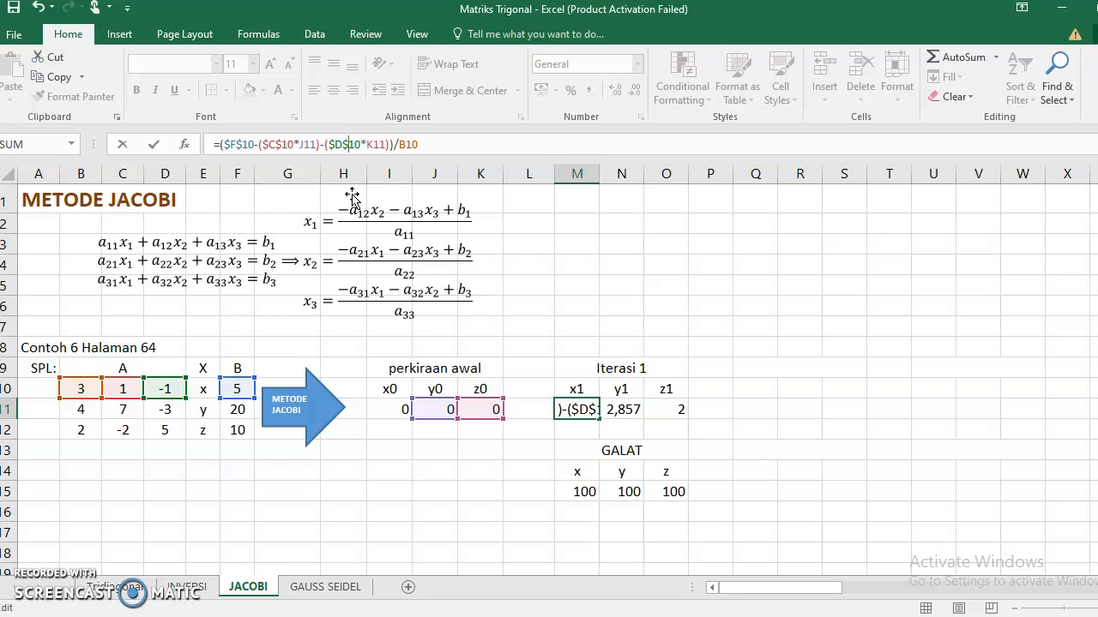
Step: Make the divisor in M11 absolute as $B$10, completing =($F$10-($C$10*J11)-($D$10*K11))/$B$10
left_click(399, 145)
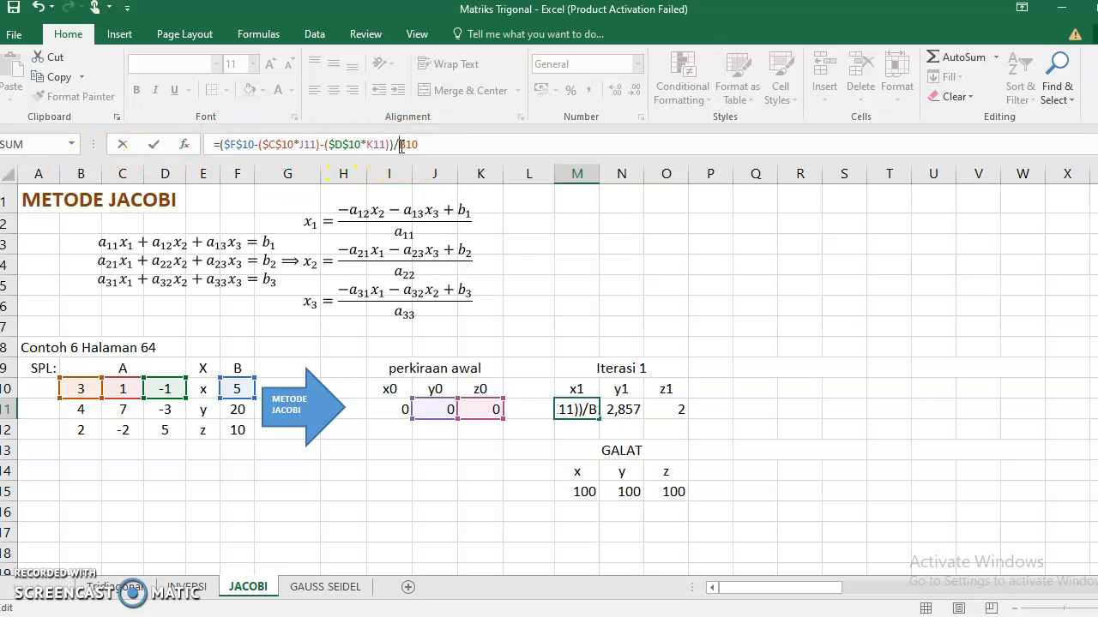
type("$")
key("Right")
type("$")
left_click(452, 454)
Step: In the y1 formula in N11, make the constant reference absolute as $F$11
left_click(395, 409)
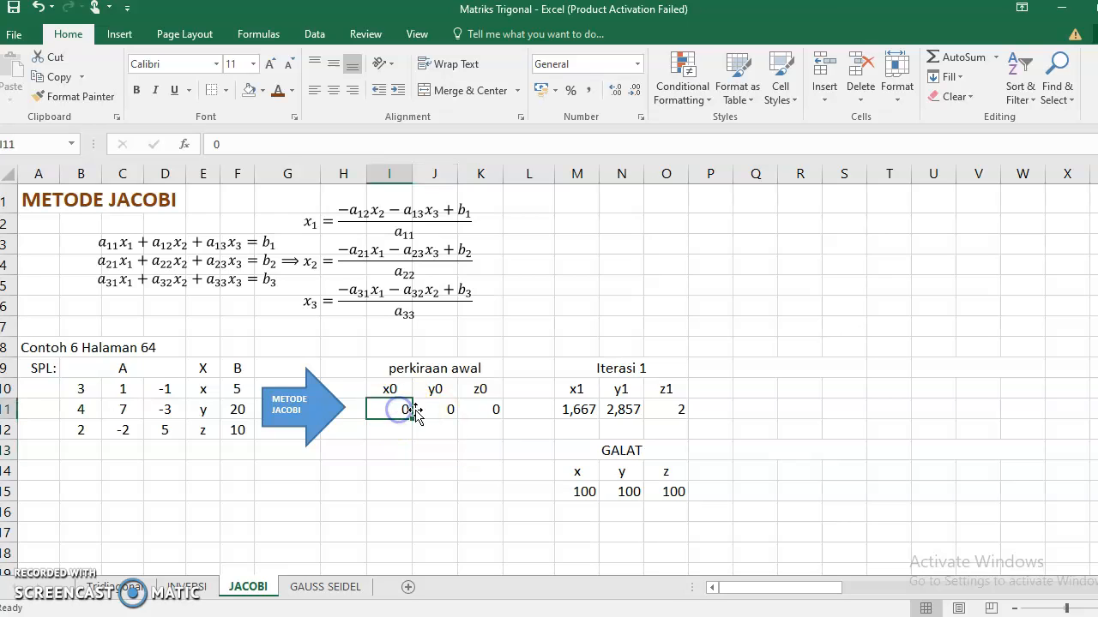
left_click(583, 410)
left_click(610, 410)
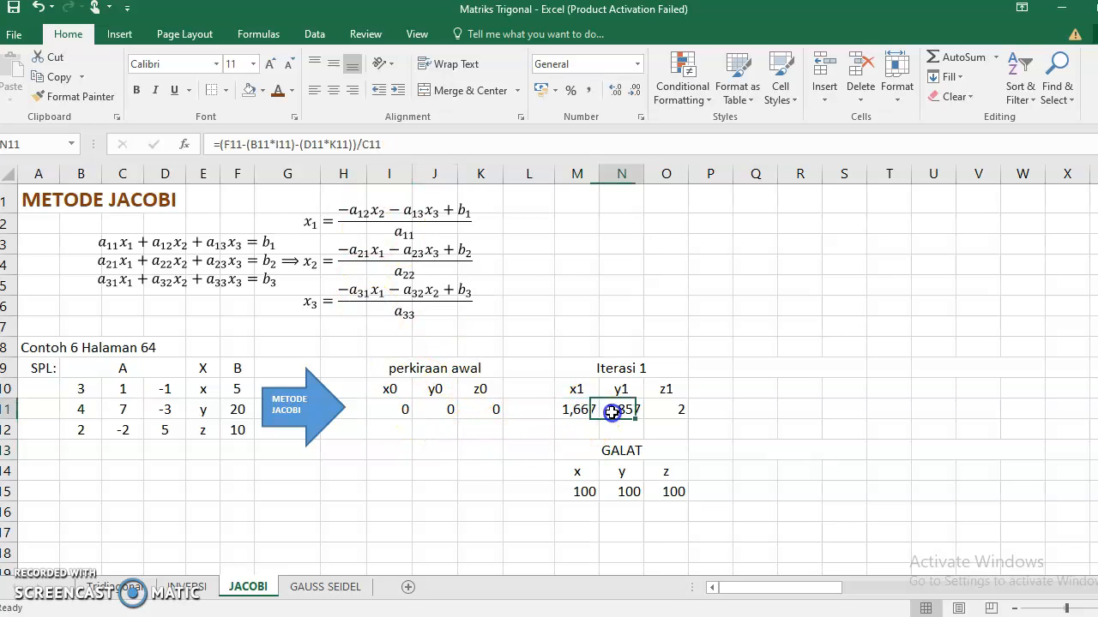
left_click(228, 145)
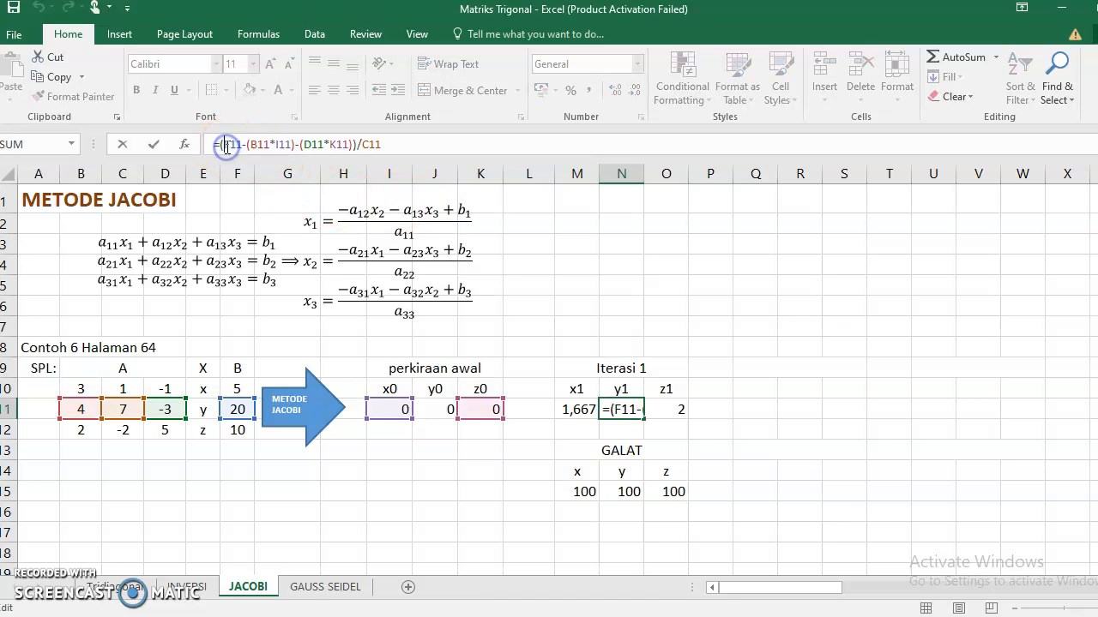
left_click(238, 133)
left_click(260, 89)
type("$")
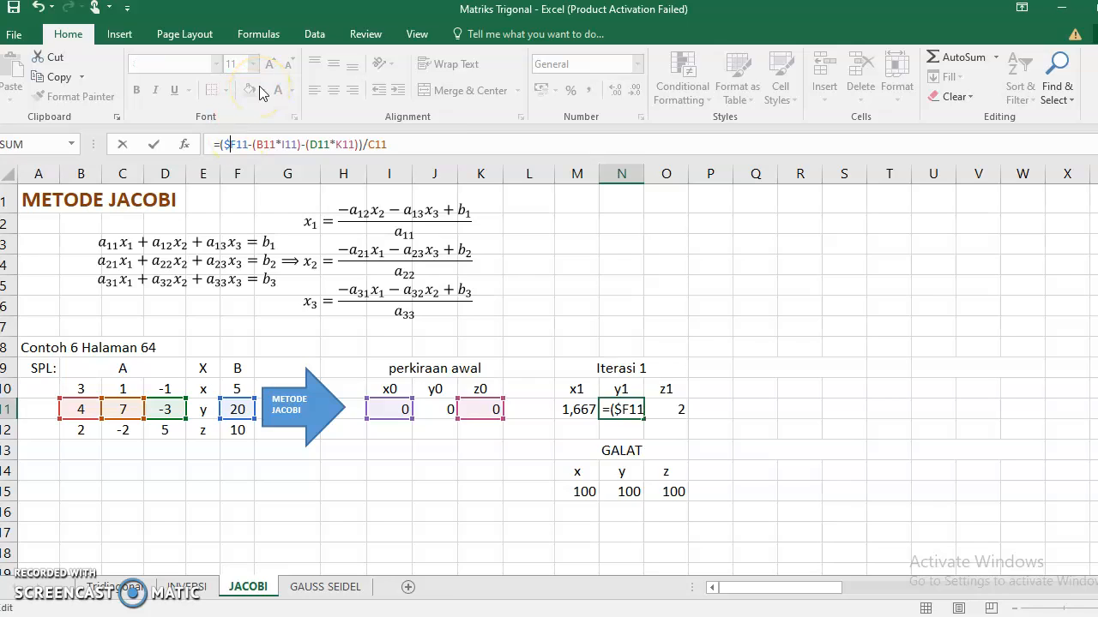
left_click(234, 140)
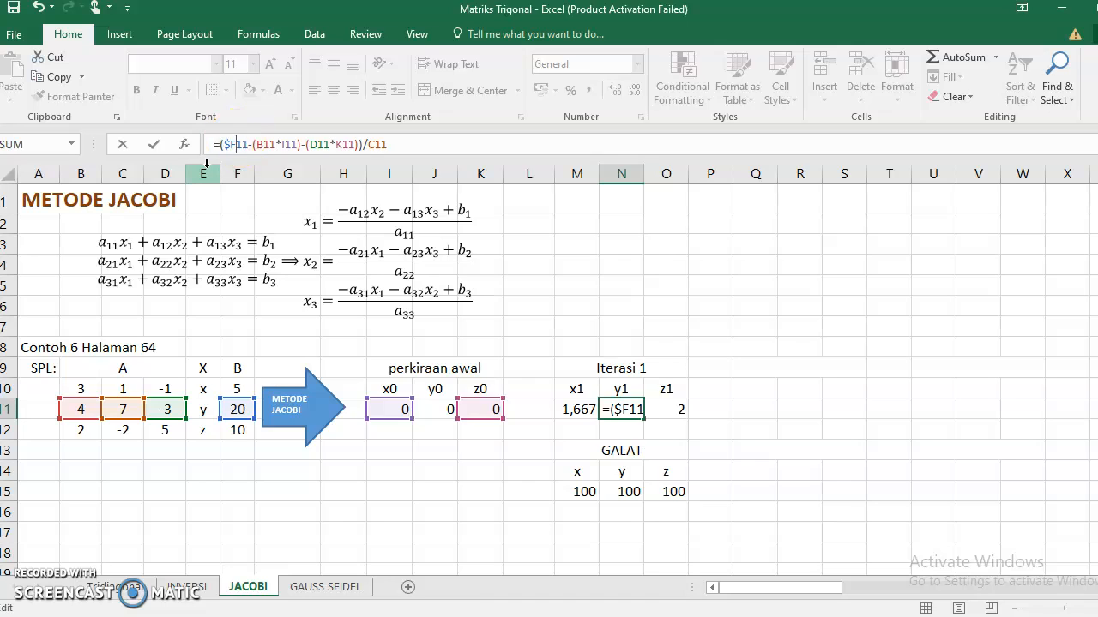
type("$")
Step: Make the two numerator coefficients in N11 absolute as $B$11 and $D$11, leaving I11 and K11 relative
left_click(263, 145)
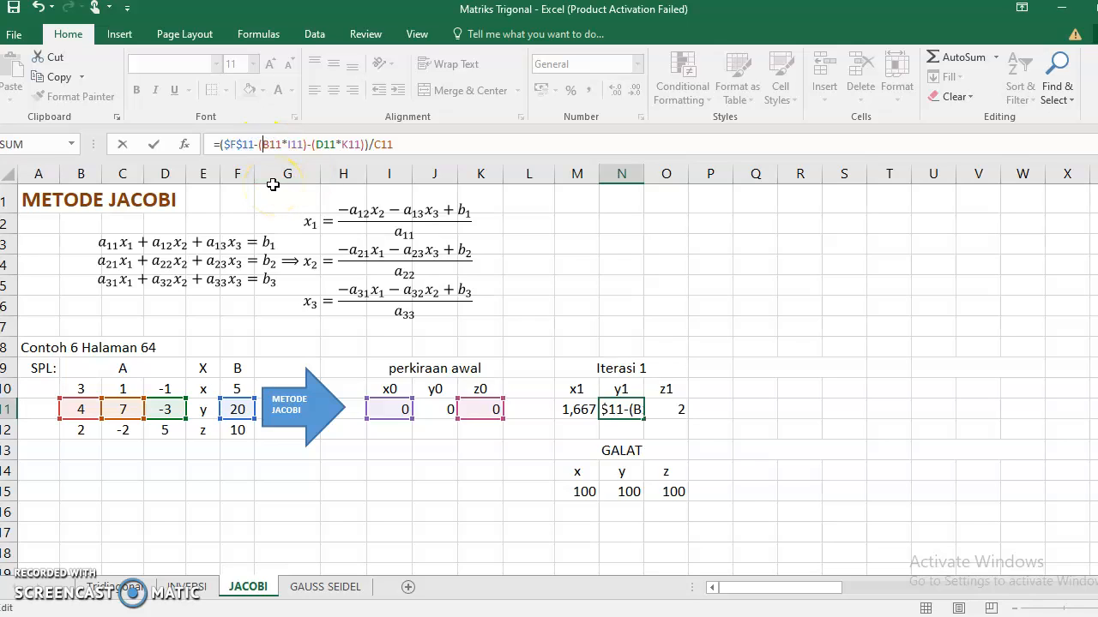
type("$")
key("Right")
type("$")
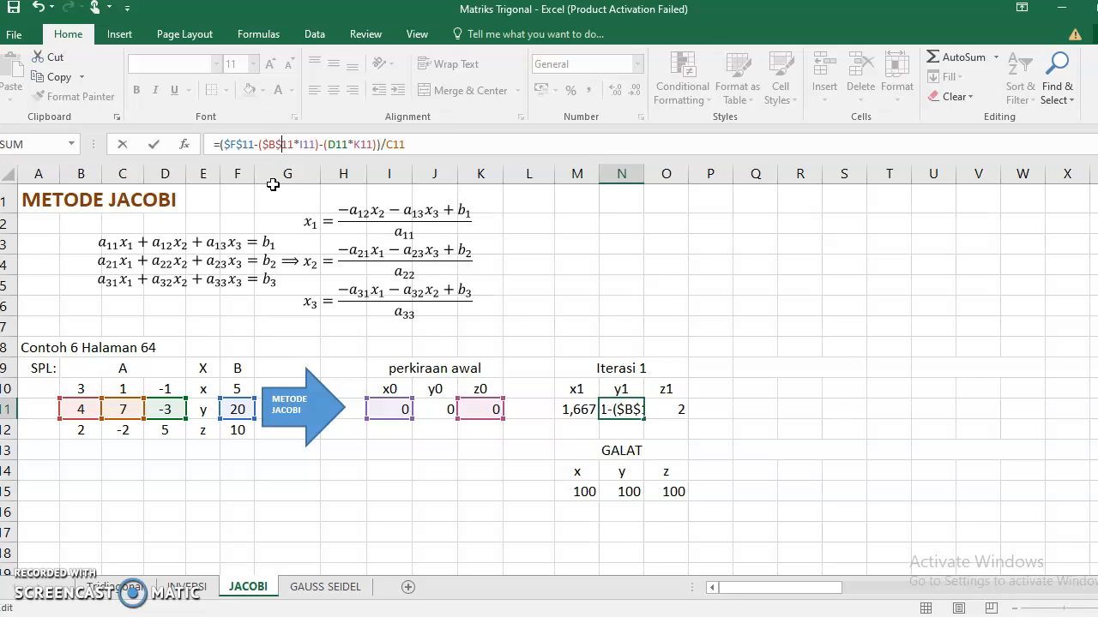
left_click(328, 148)
type("$")
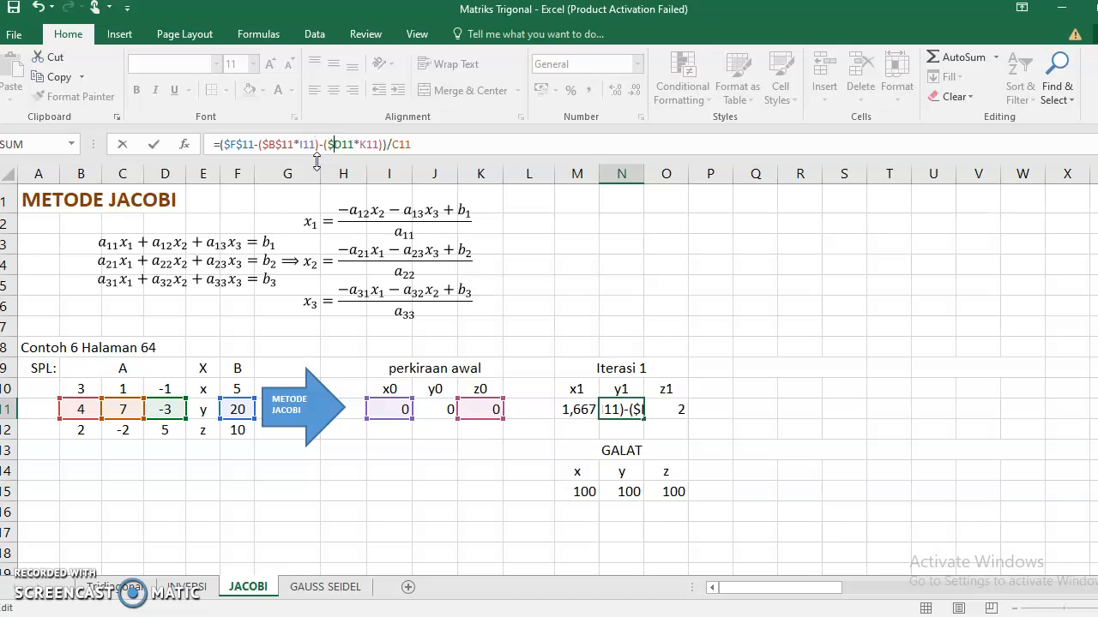
key("Right")
type("$")
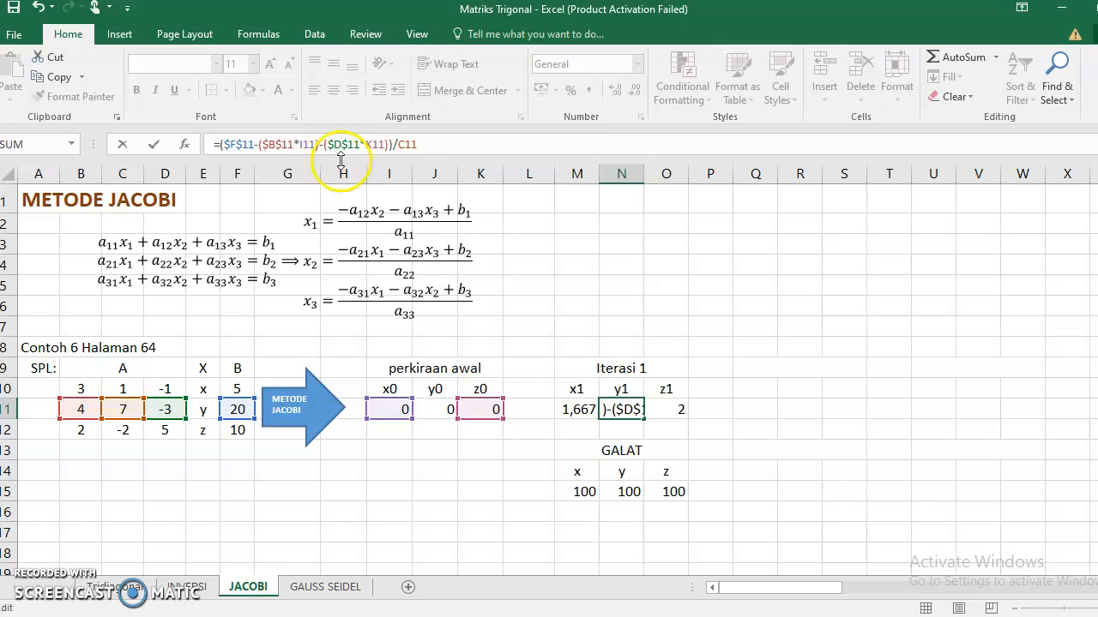
Step: Make the divisor in N11 absolute as $C$11, completing =($F$11-($B$11*I11)-($D$11*K11))/$C$11
left_click(397, 146)
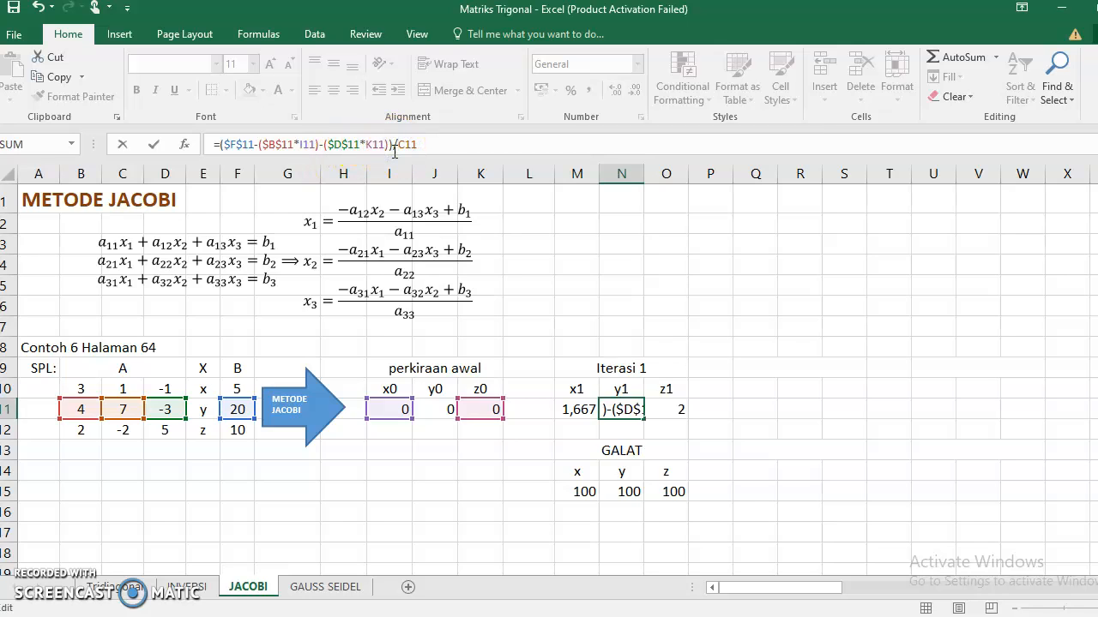
type("$")
key("Right")
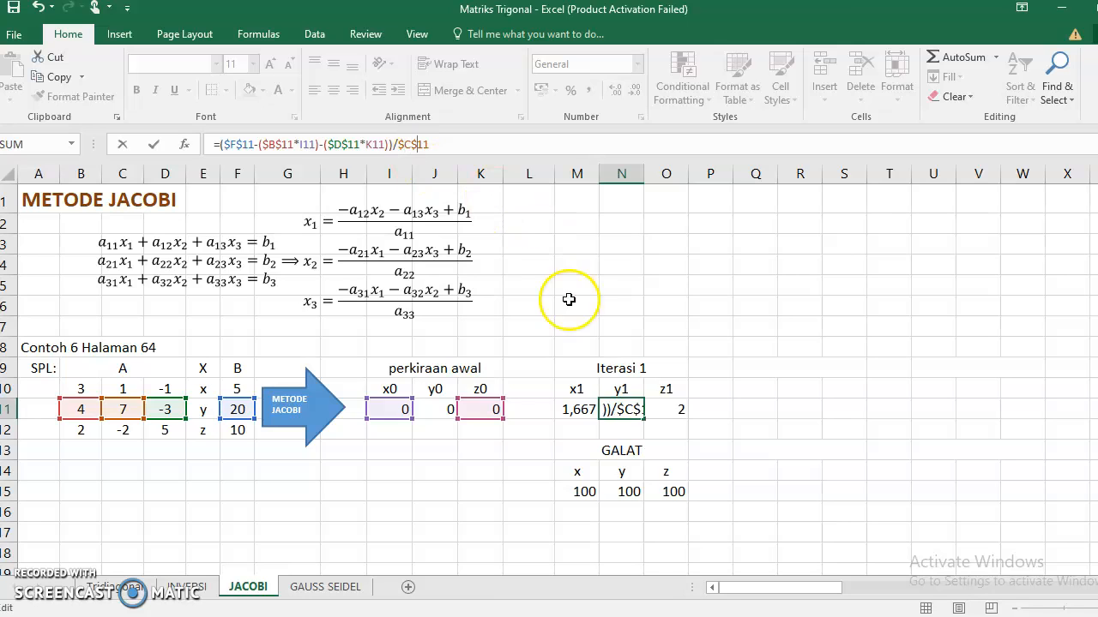
left_click(666, 410)
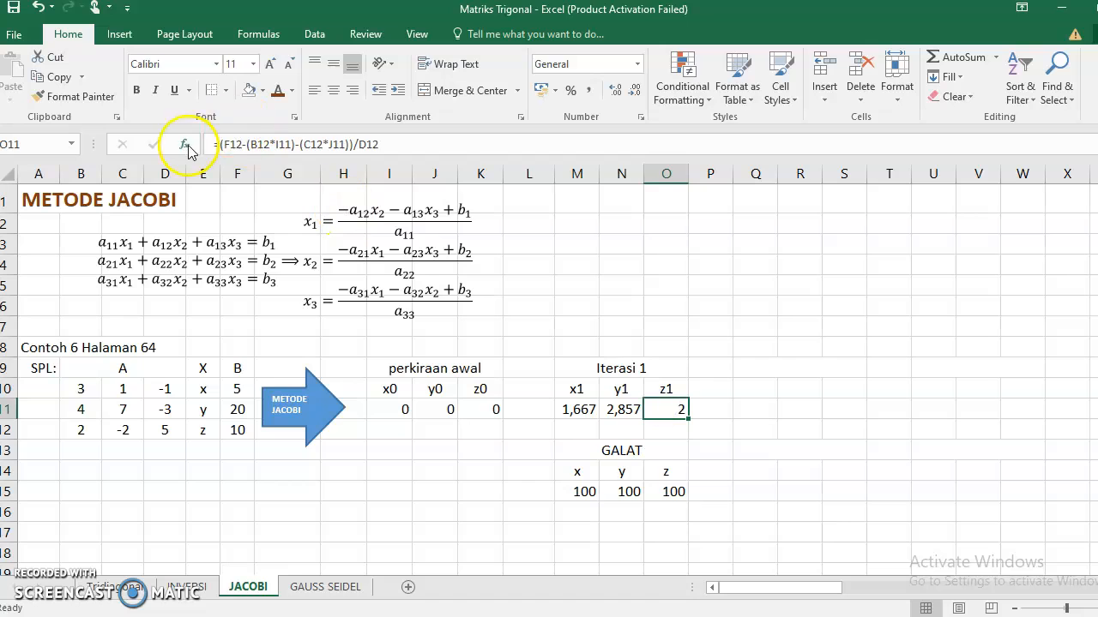
Step: In the z1 formula in O11, make the constant reference absolute as $F$12
left_click(224, 144)
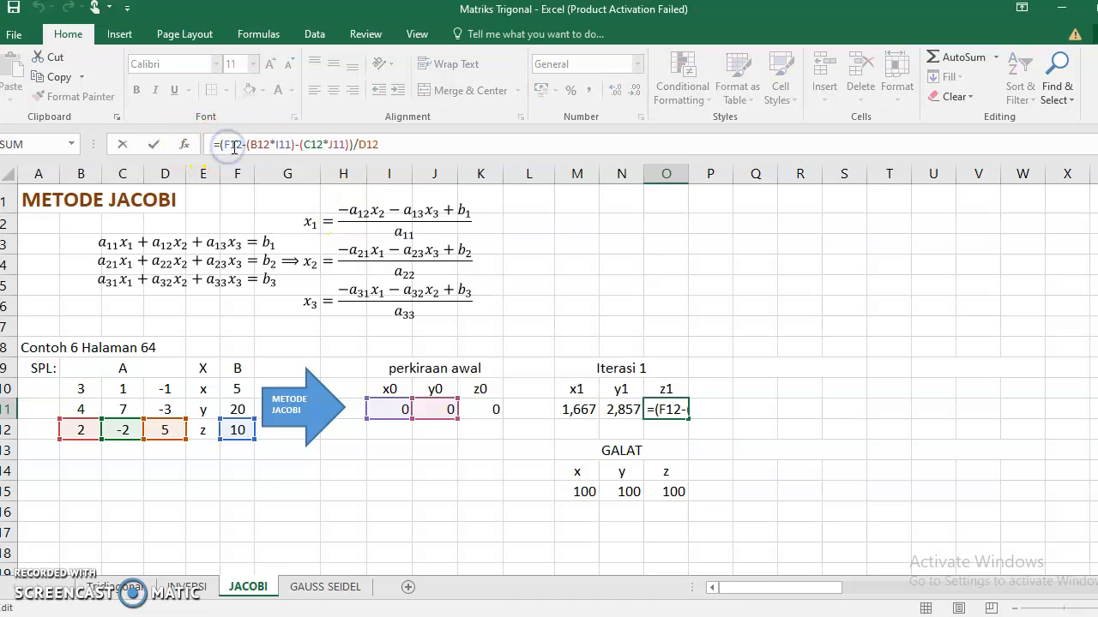
left_click(261, 140)
type("$F")
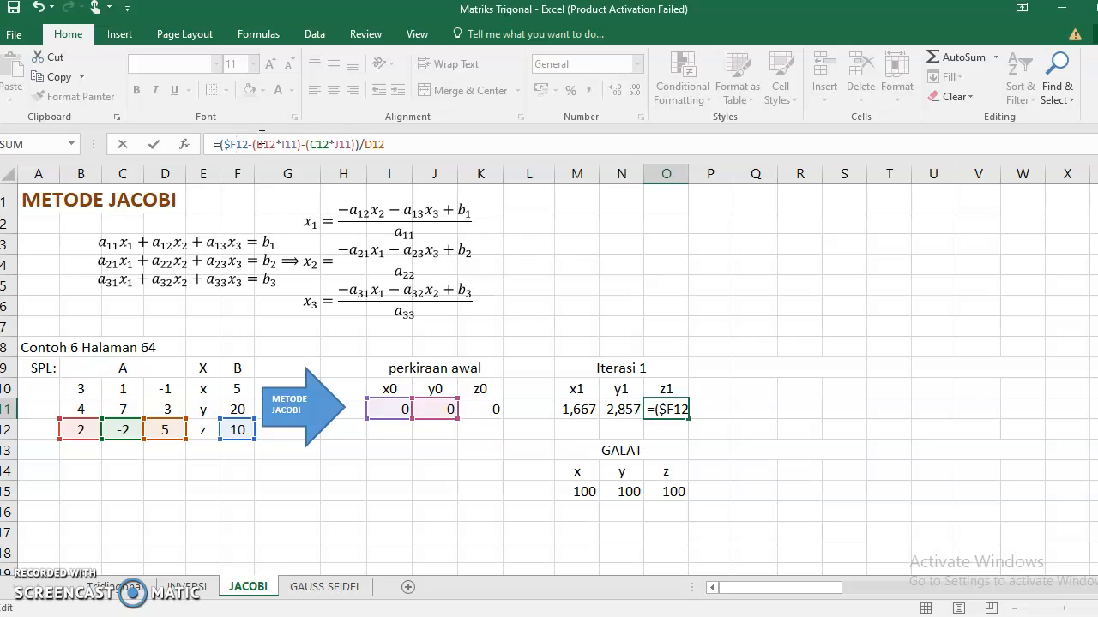
type("$")
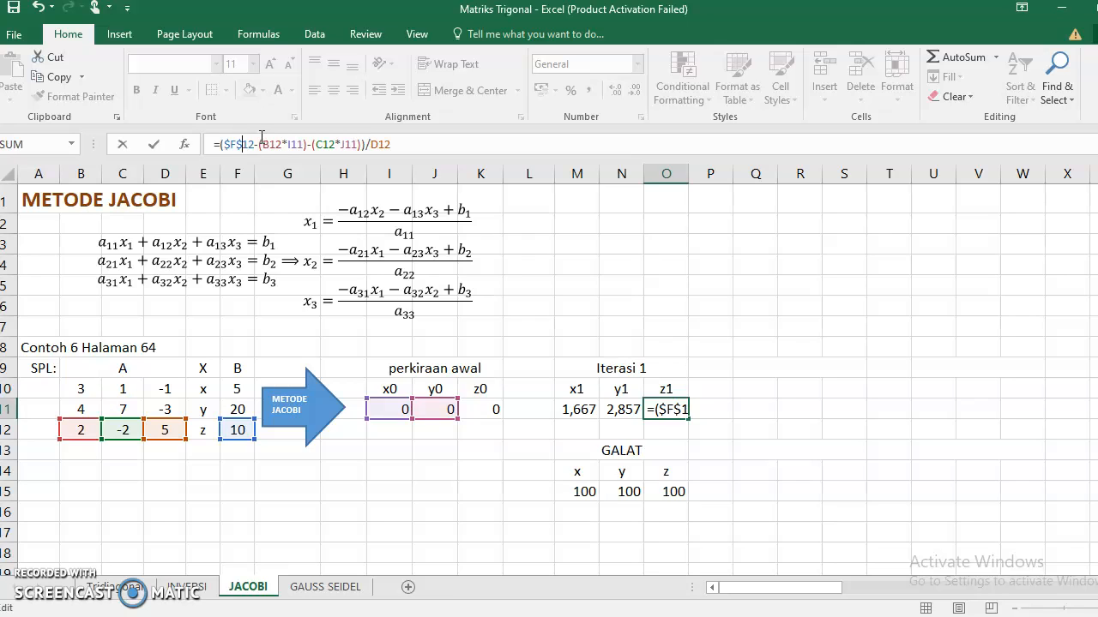
Step: Make the two numerator coefficients in O11 absolute as $B$12 and $C$12, leaving I11 and J11 relative
key("Right")
key("Right")
key("Right")
type("$")
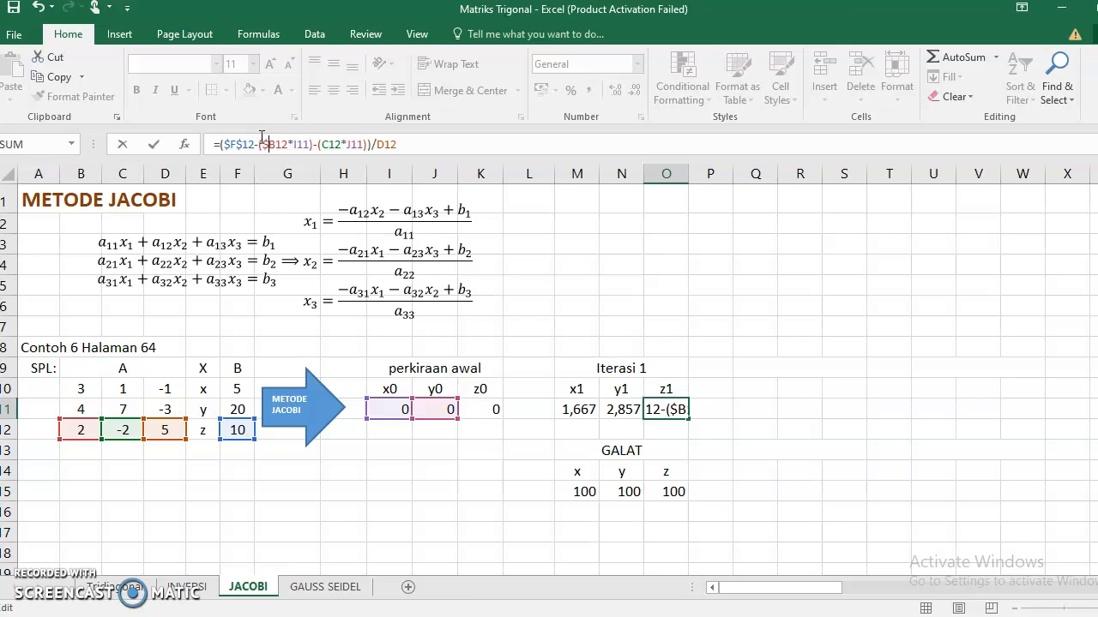
key("Right")
type("$")
key("Right")
key("Right")
key("Right")
key("Right")
key("Right")
key("Right")
key("Right")
key("Right")
key("Right")
key("Right")
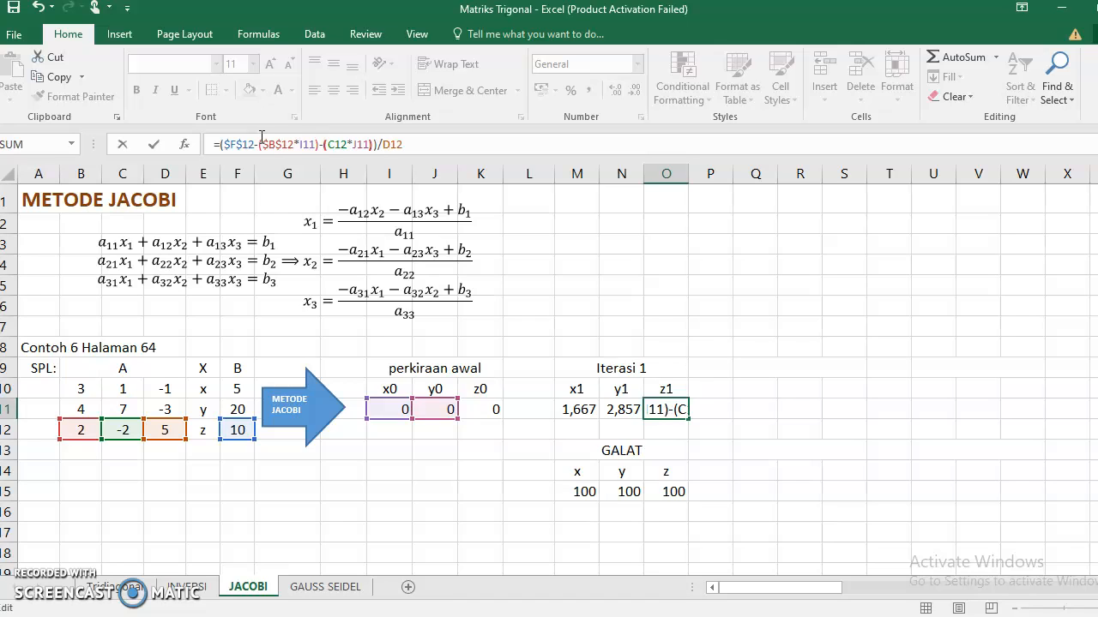
type("$")
key("Right")
type("$")
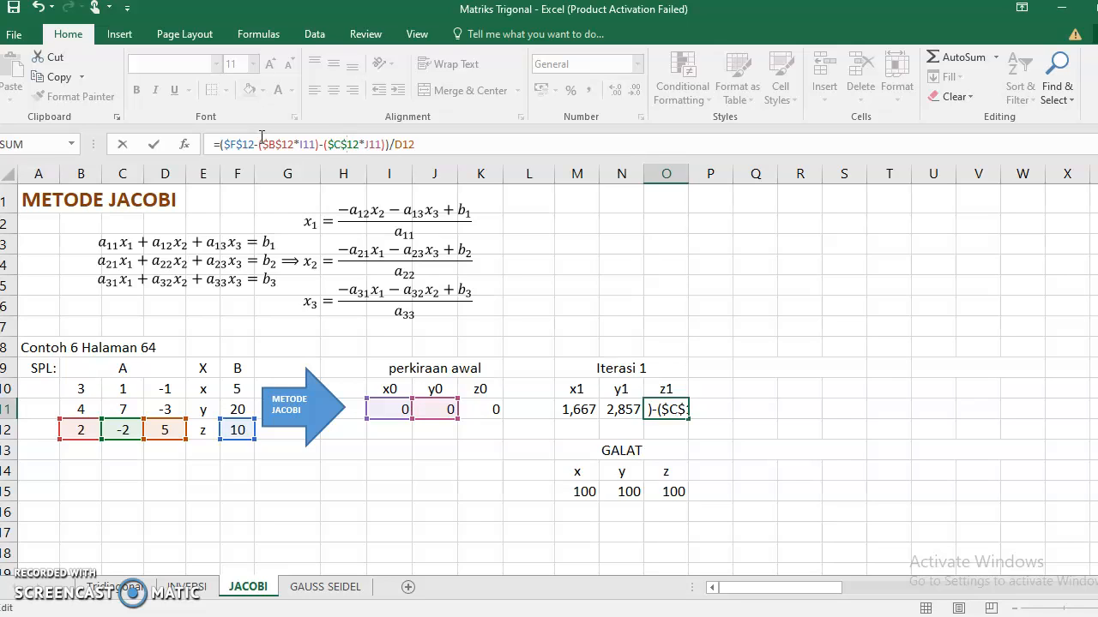
Step: Make the divisor in O11 absolute as $D$12, completing =($F$12-($B$12*I11)-($C$12*J11))/$D$12
left_click(397, 144)
key("Right")
type("$")
key("Right")
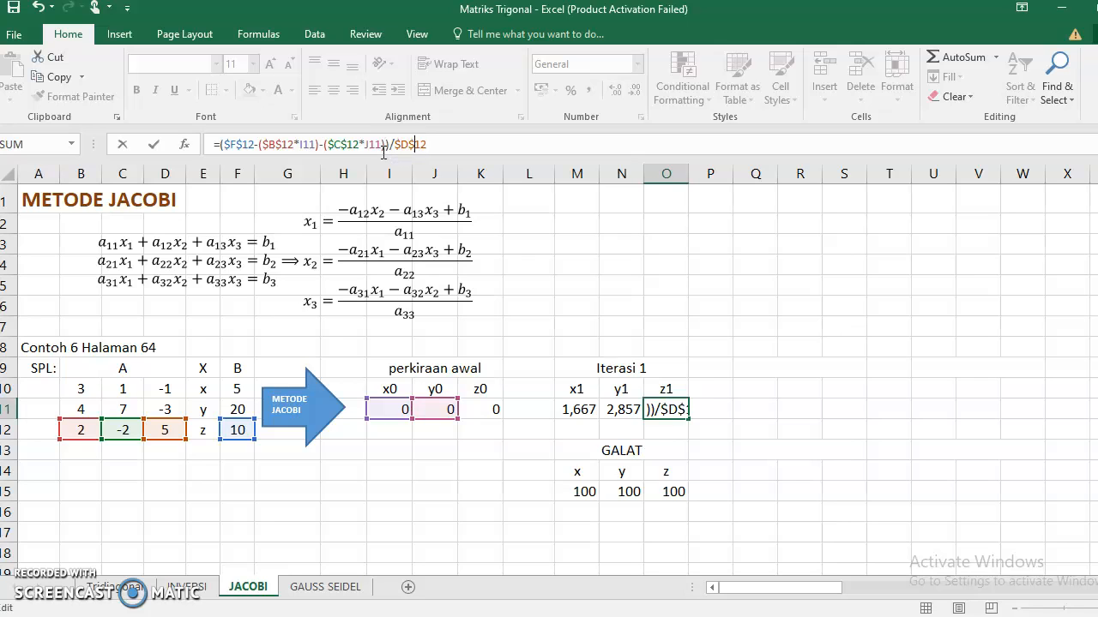
key("Return")
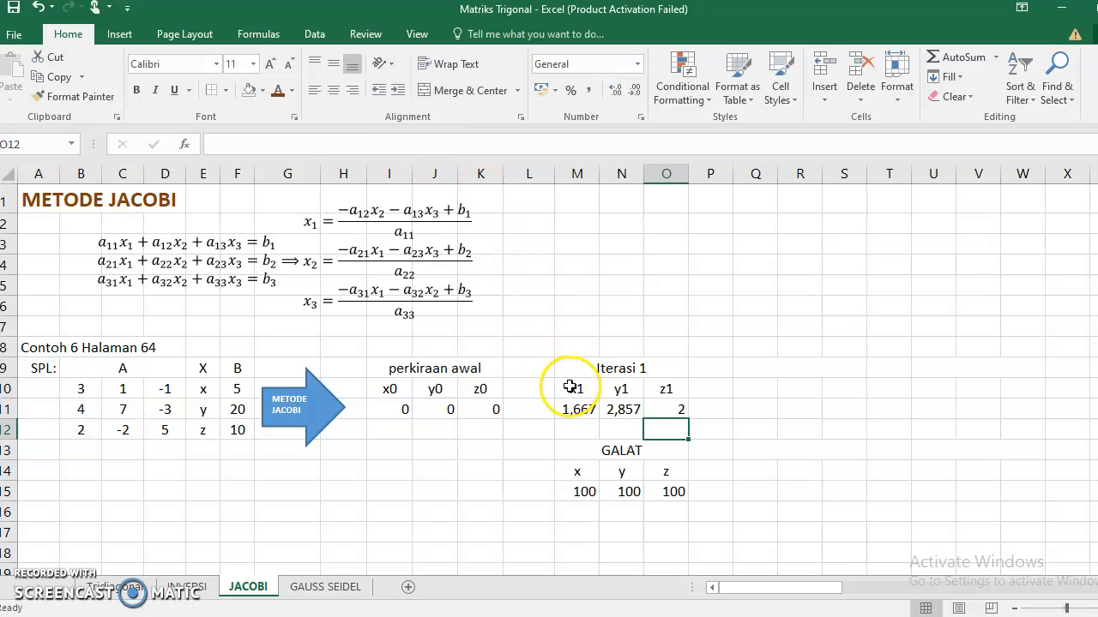
Step: Copy the Iterasi 1 block with its GALAT table, M9:O15, to the cells starting at Q9
mouse_move(580, 377)
left_mouse_down()
mouse_move(583, 369)
mouse_move(603, 497)
left_mouse_up()
key("ctrl+c")
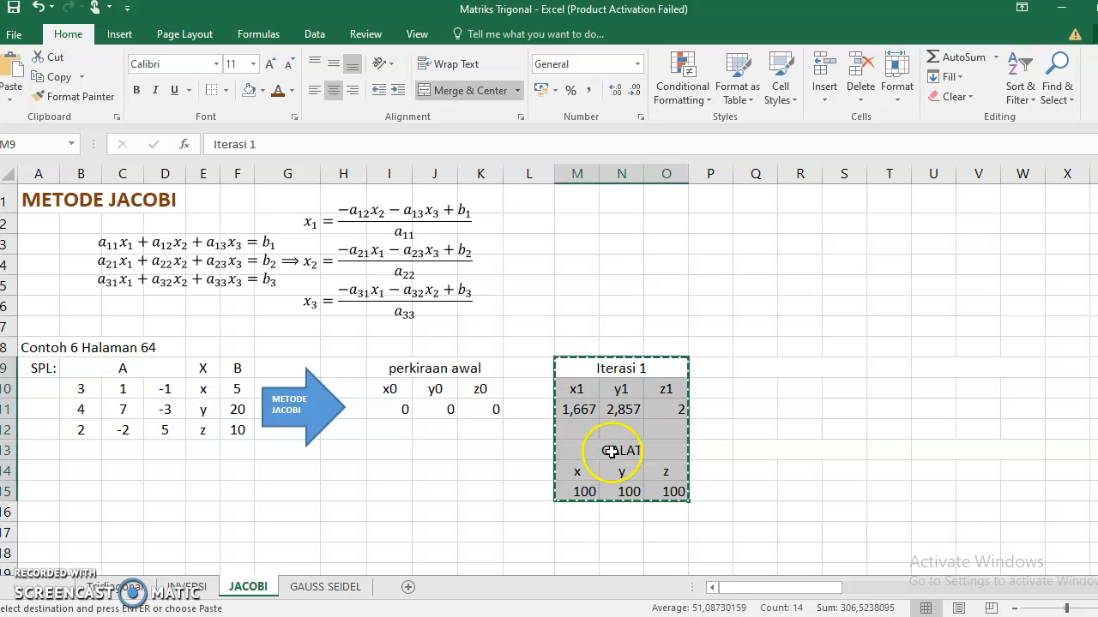
left_click(752, 369)
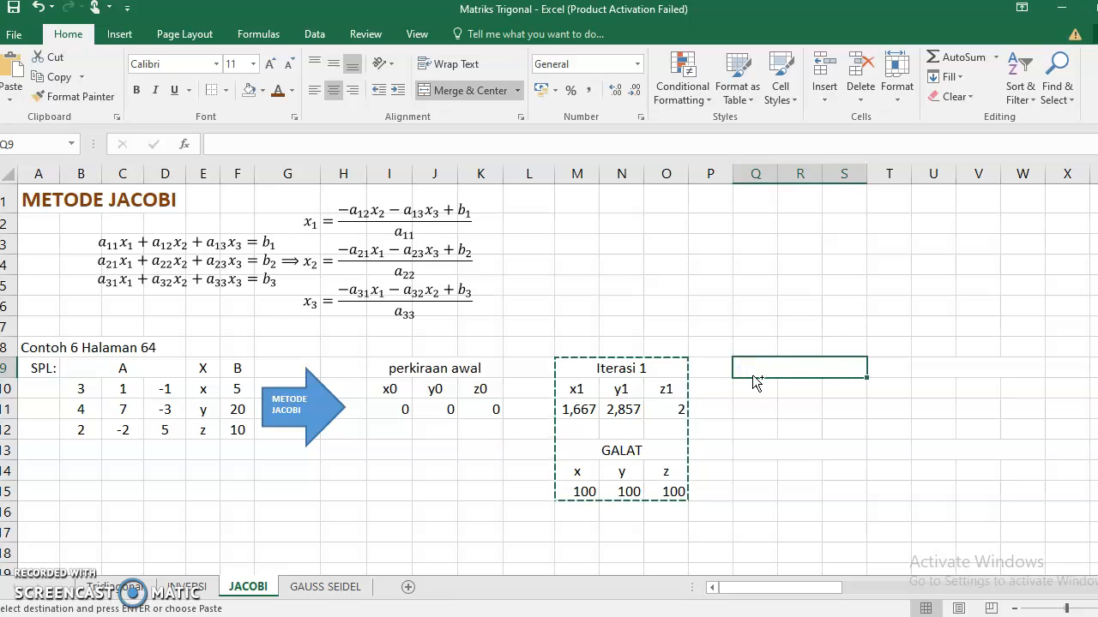
key("ctrl+v")
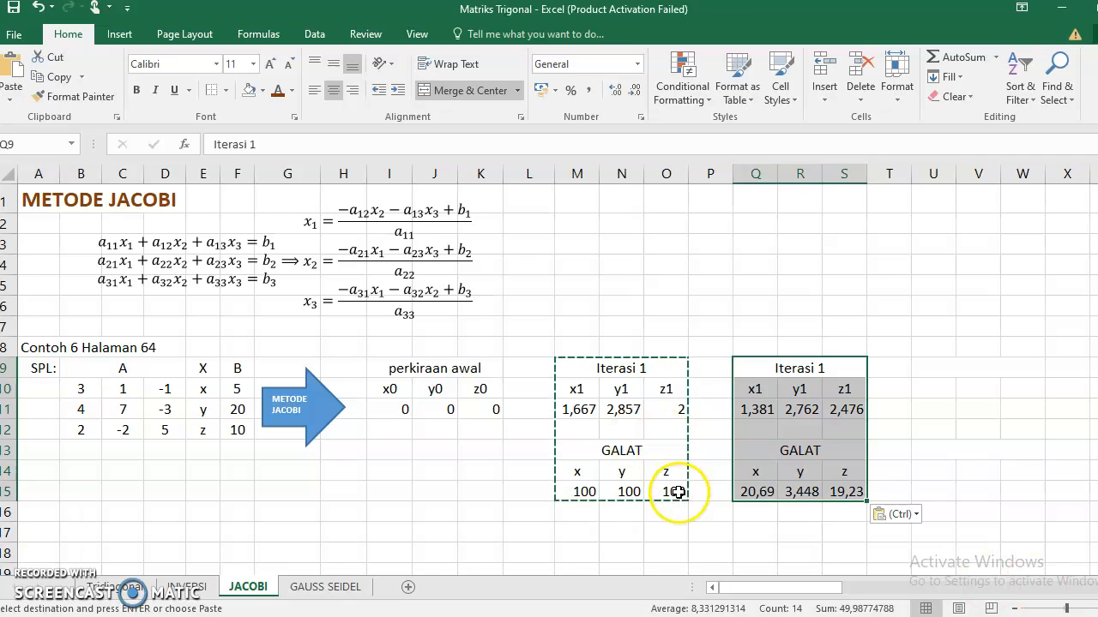
Step: Retitle the copied block in Q9 as Iterasi 2 and relabel its columns x2, y2 and z2
left_click(799, 368)
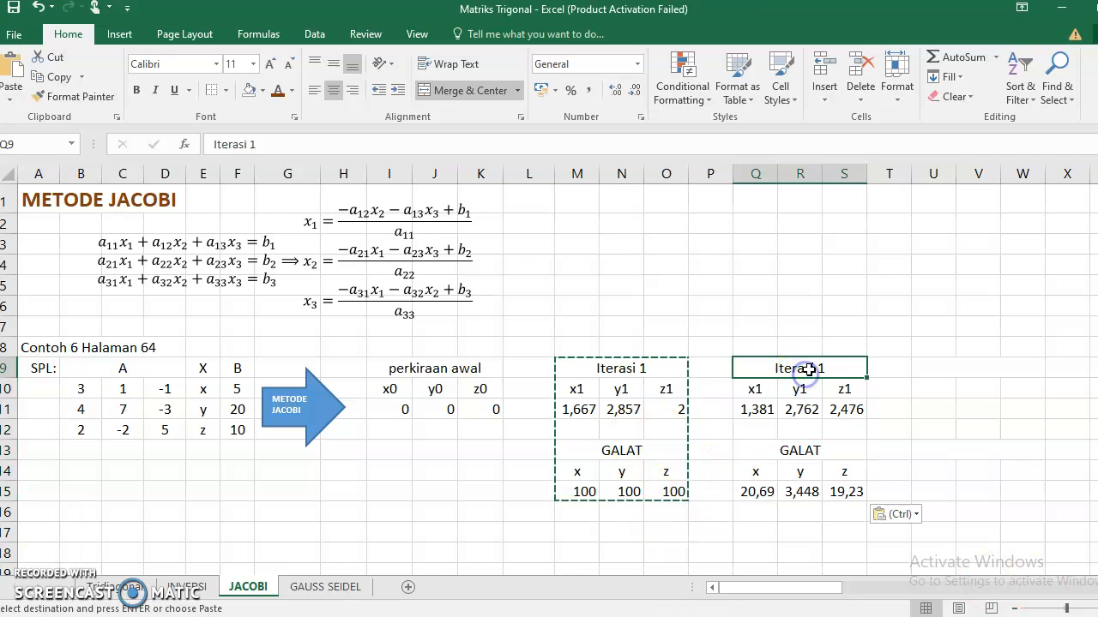
left_click(286, 140)
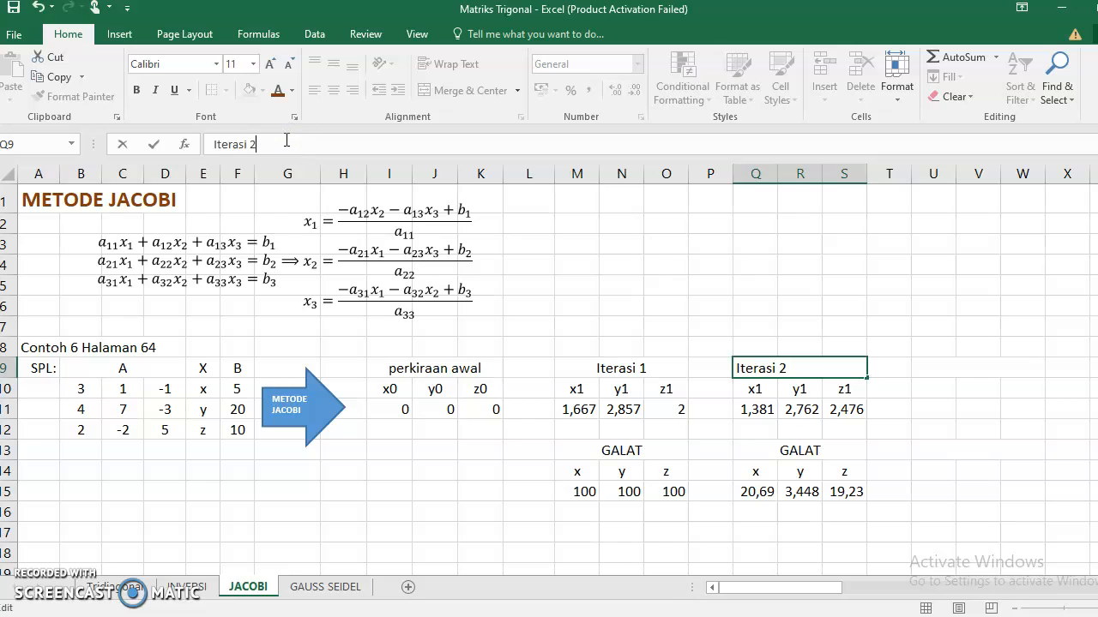
left_click(756, 393)
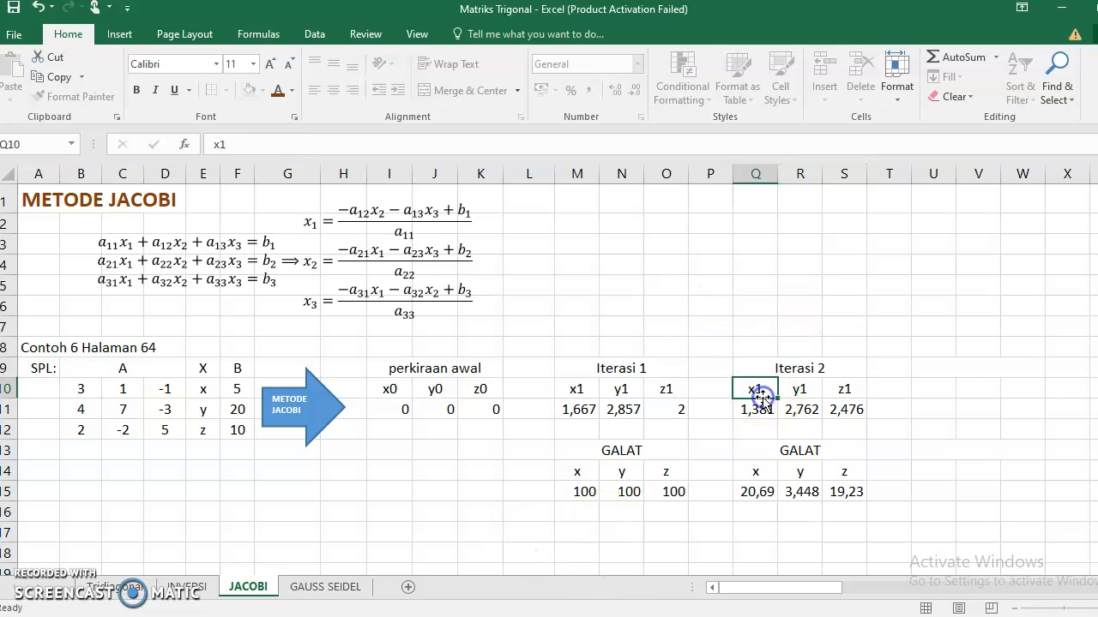
type("X2")
key("Tab")
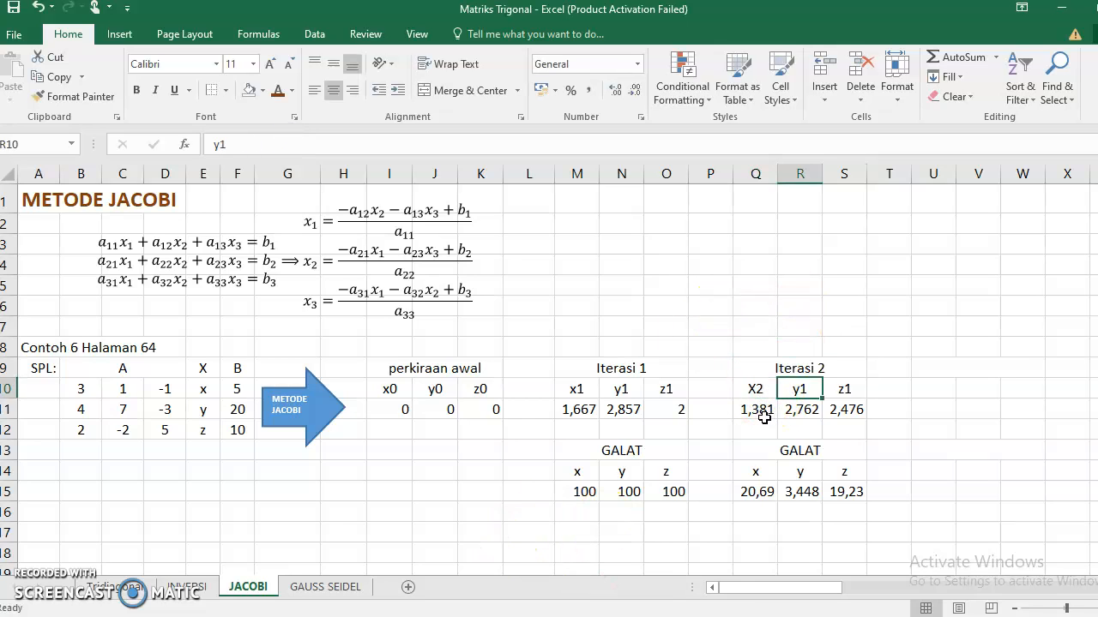
key("Left")
type("x2")
key("Tab")
type("y2")
key("Tab")
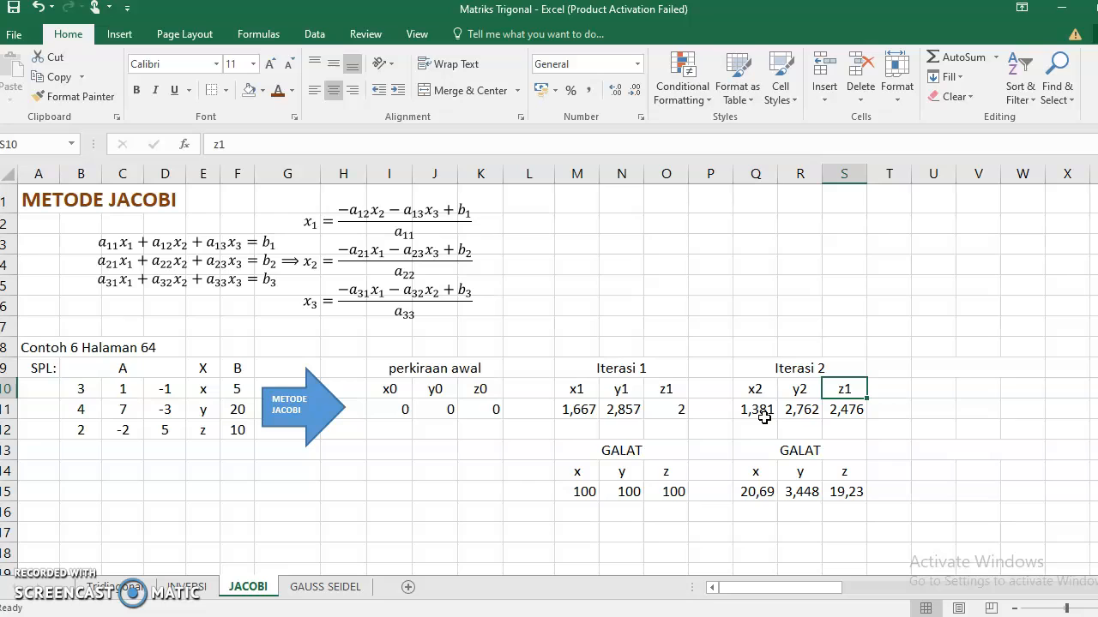
type("z")
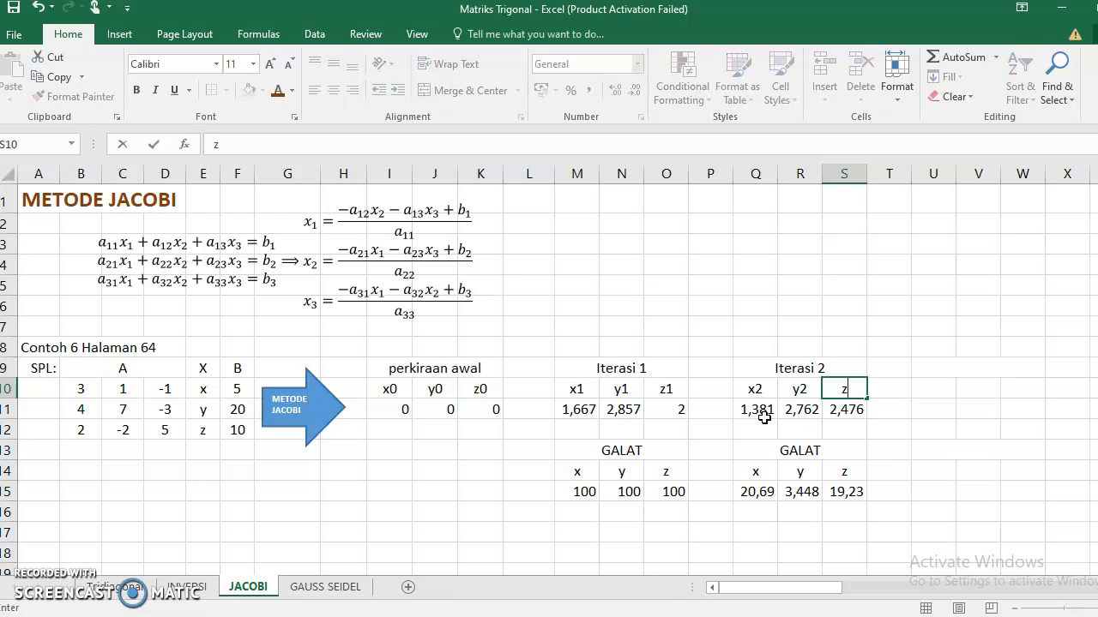
key("Tab")
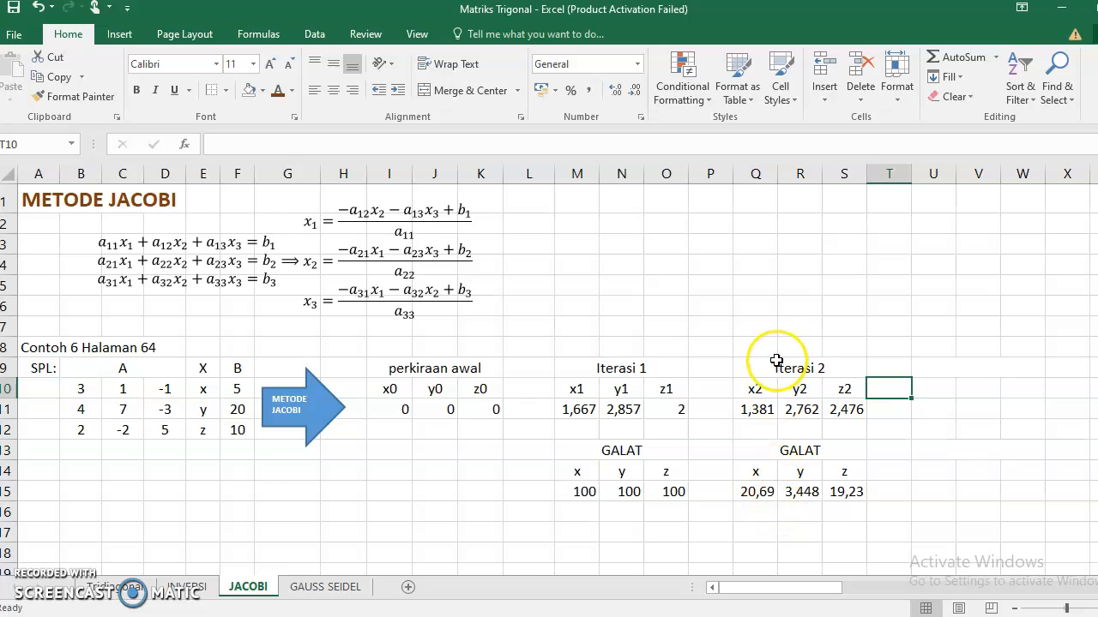
Step: Copy the Iterasi 2 block with its GALAT table, Q9:S15, to the cells starting at U9
left_click_drag(766, 368, 843, 493)
key("ctrl+c")
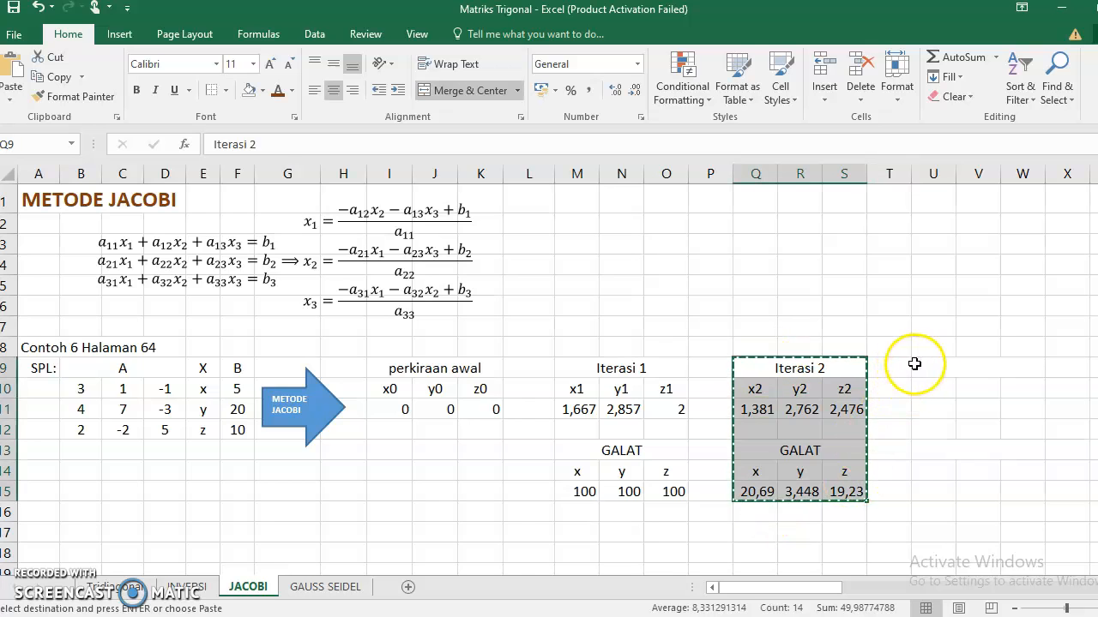
left_click(923, 367)
key("ctrl+v")
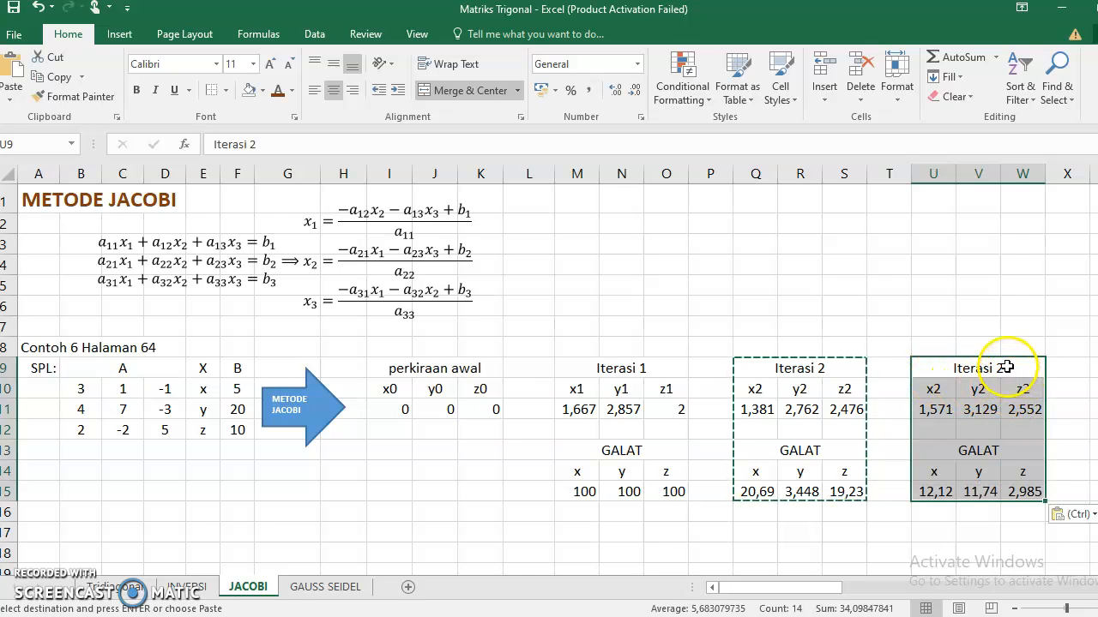
Step: Retitle the copied block in U9 as Iterasi 3 and relabel its columns x3, y3 and z3
double_click(1008, 367)
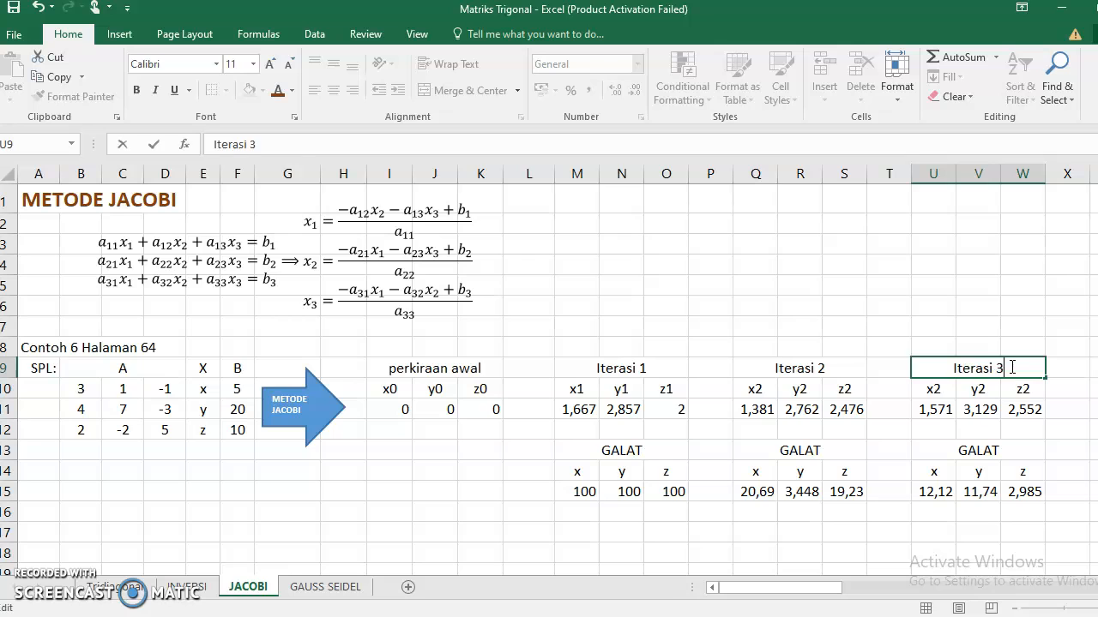
left_click(948, 396)
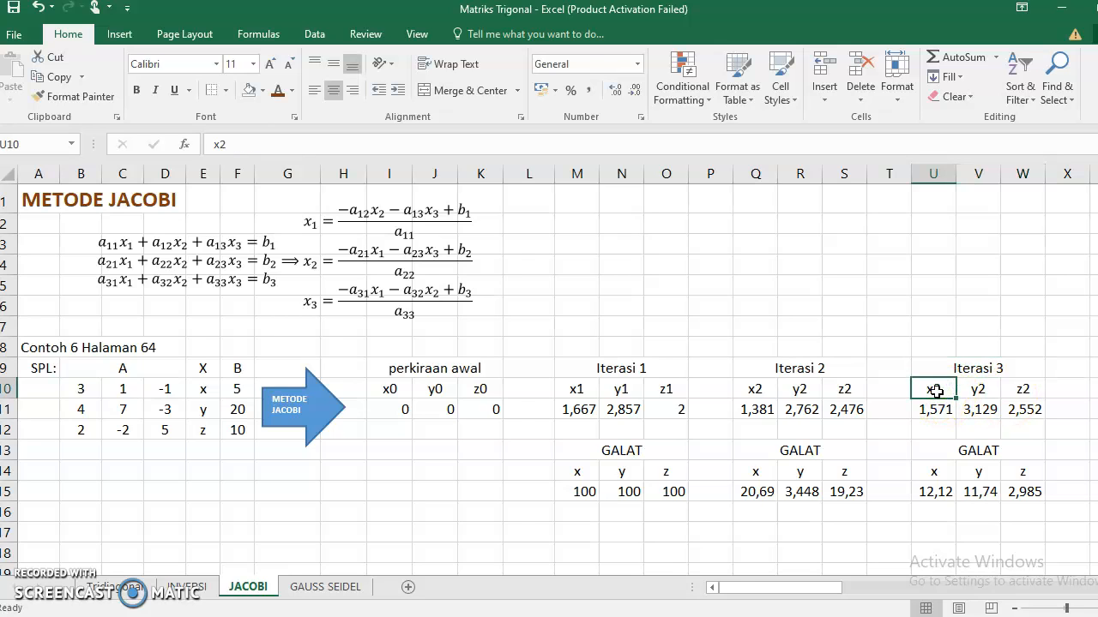
type("x3")
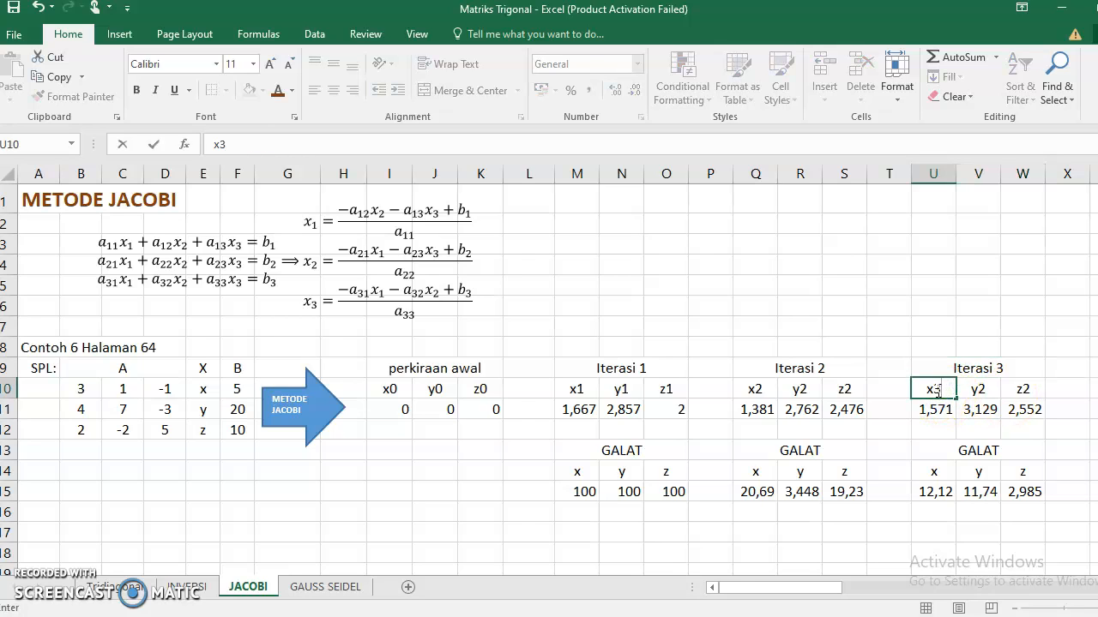
key("Tab")
type("y")
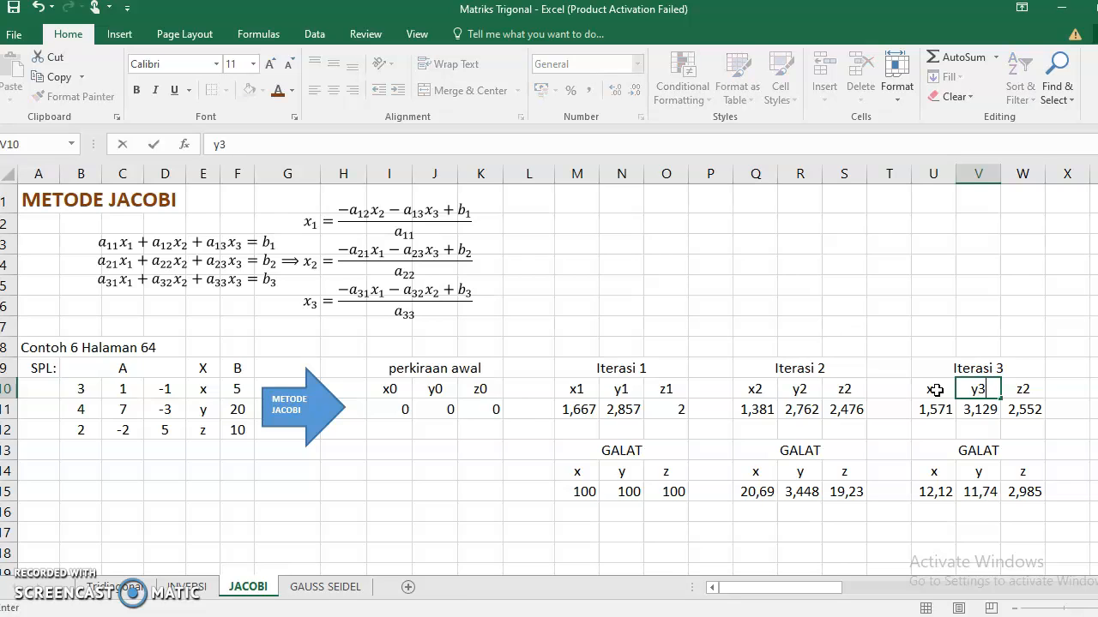
key("Tab")
type("z3")
key("Tab")
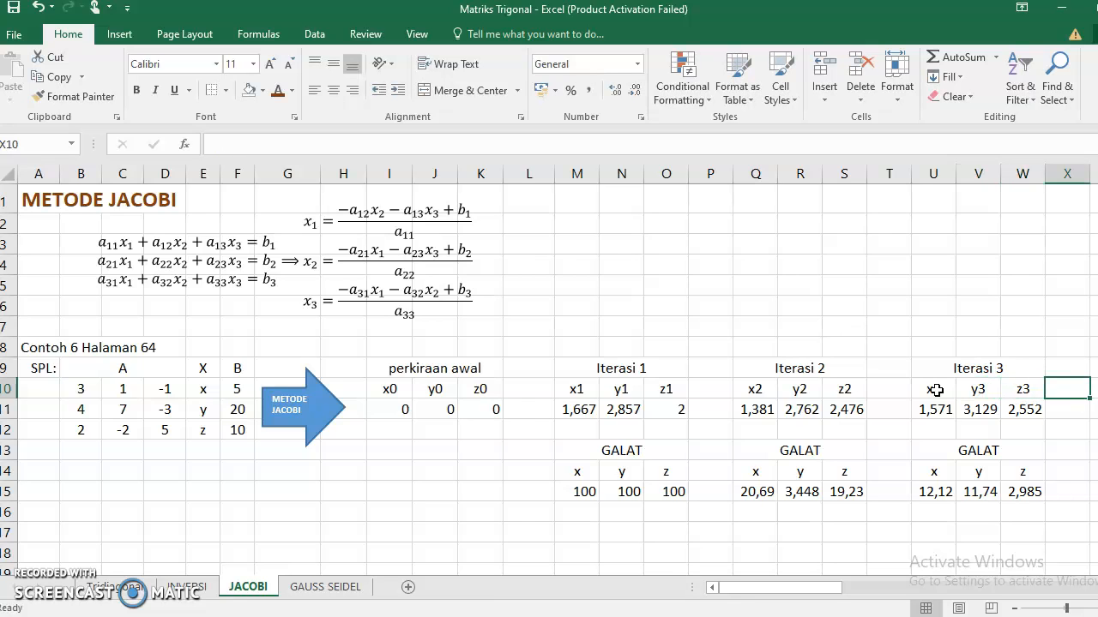
Step: Copy the Iterasi 3 block with its GALAT table, U9:W15, to the cells starting at Y9
left_click_drag(828, 588, 875, 590)
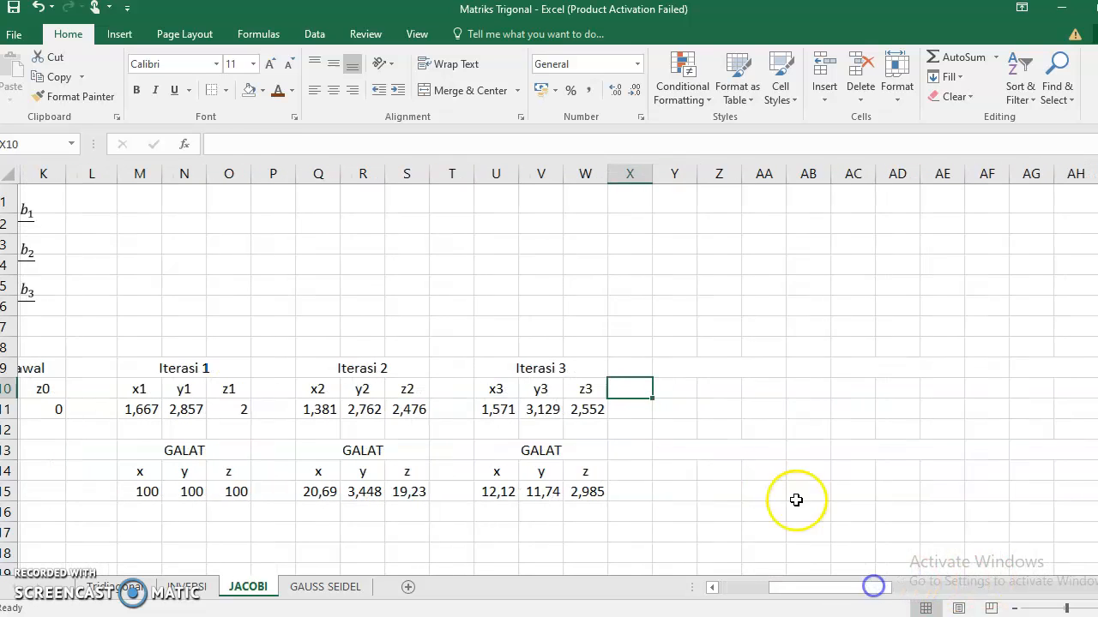
left_click(669, 370)
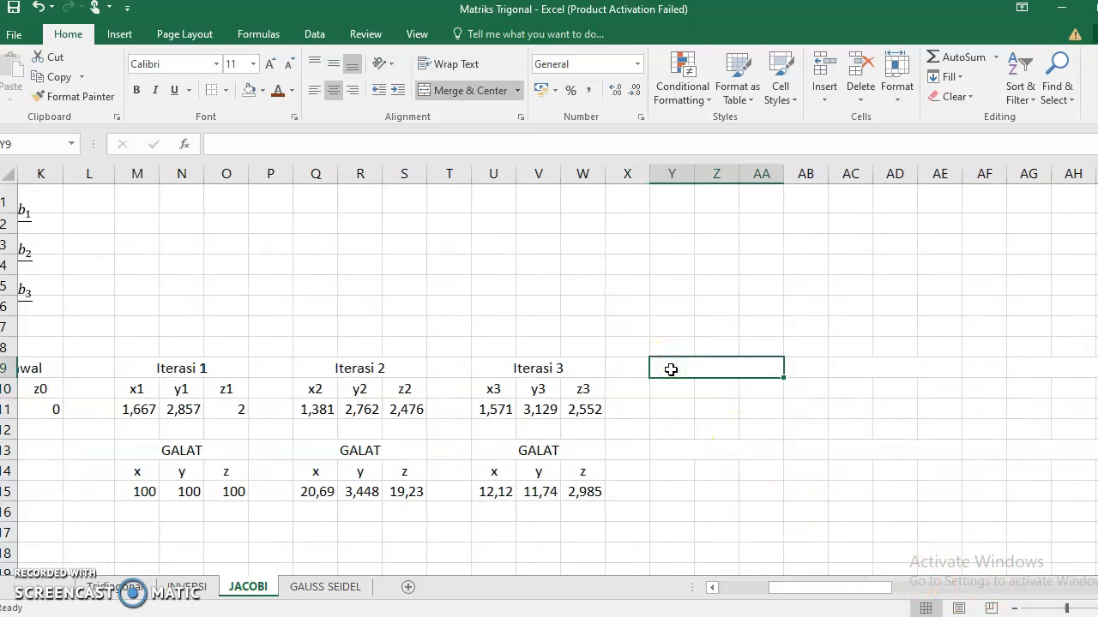
left_click_drag(521, 367, 530, 495)
key("ctrl+c")
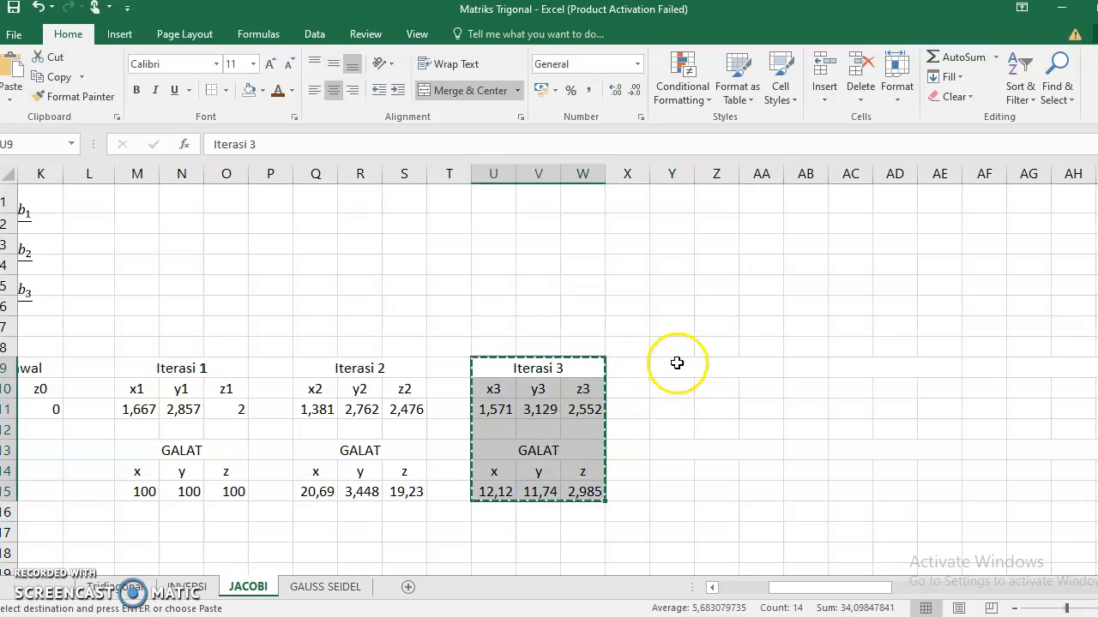
left_click(677, 362)
key("ctrl+v")
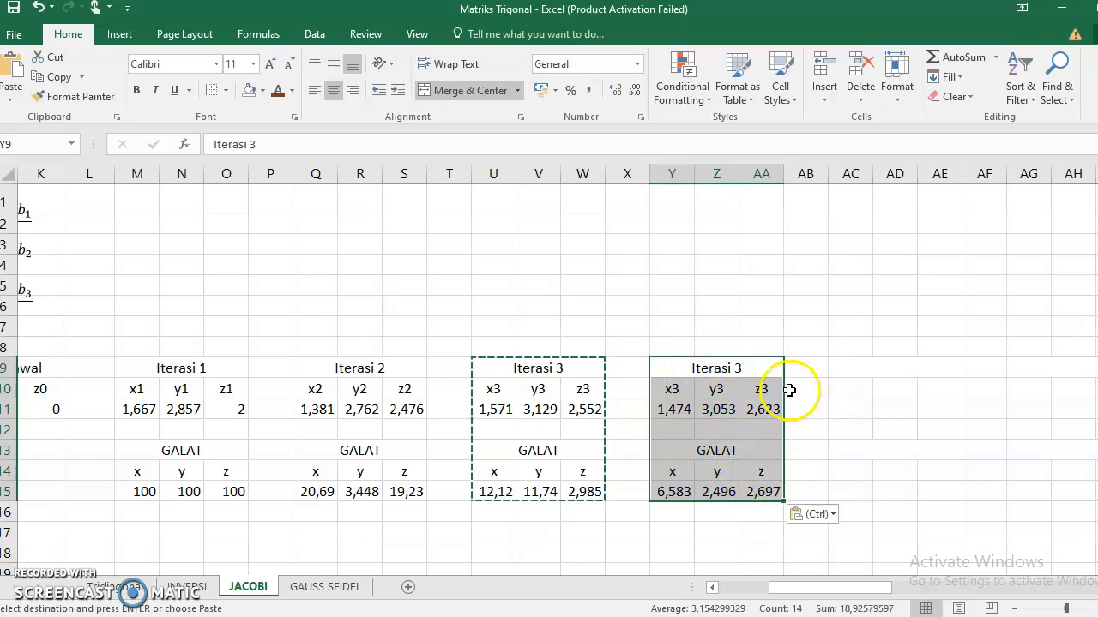
Step: Retitle the copied block in Y9 as Iterasi 4 and relabel its columns x4, y4 and z4
double_click(744, 367)
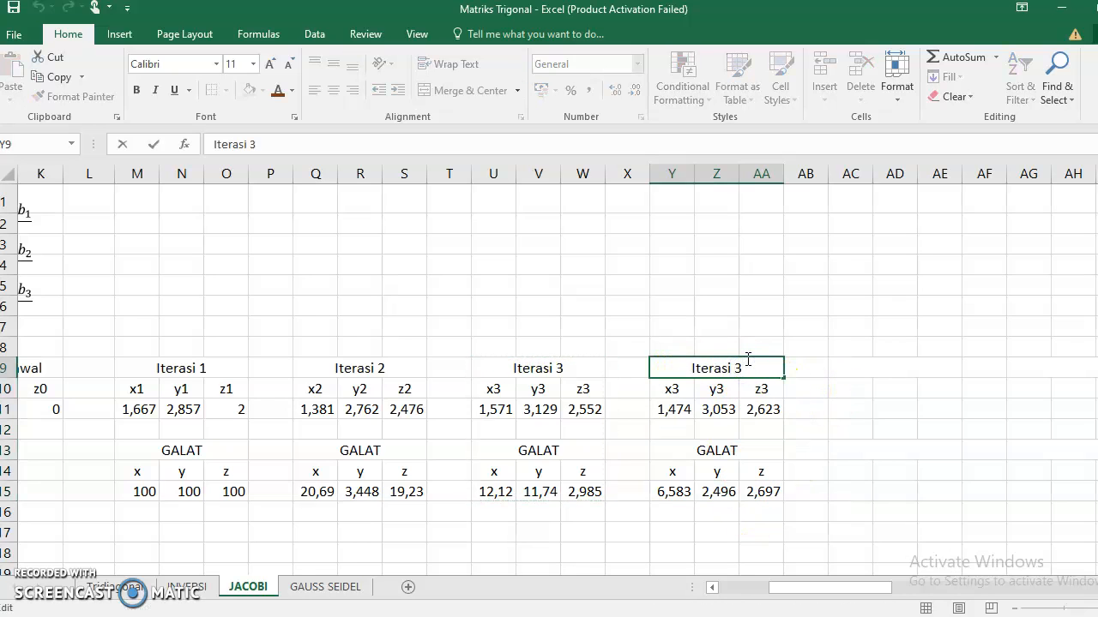
left_click(665, 391)
type("x")
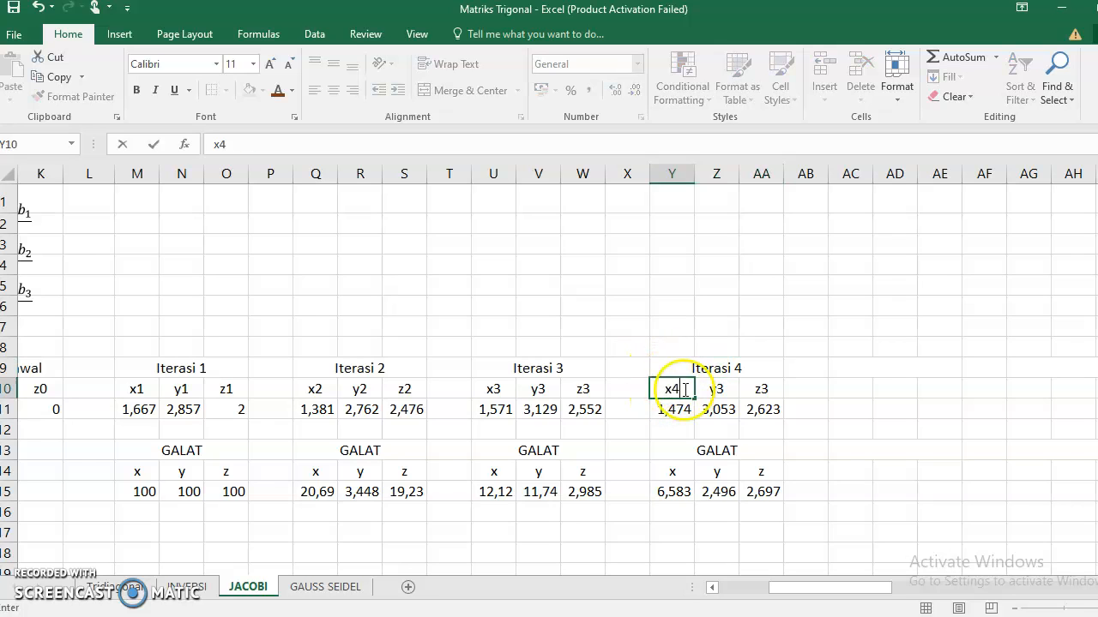
type("4")
left_click(716, 389)
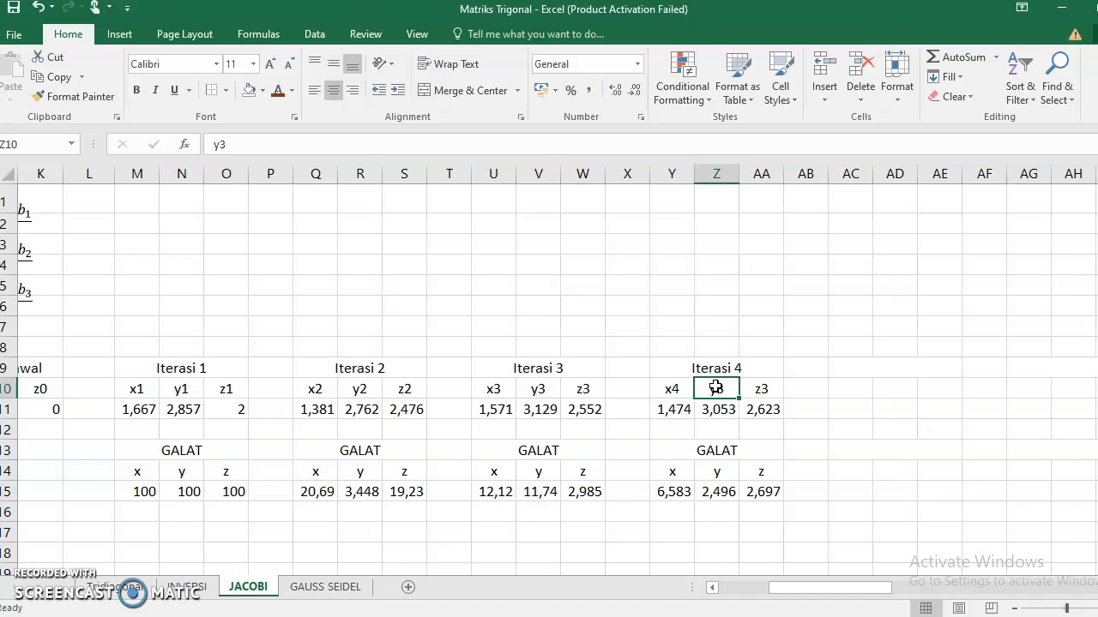
type("y4")
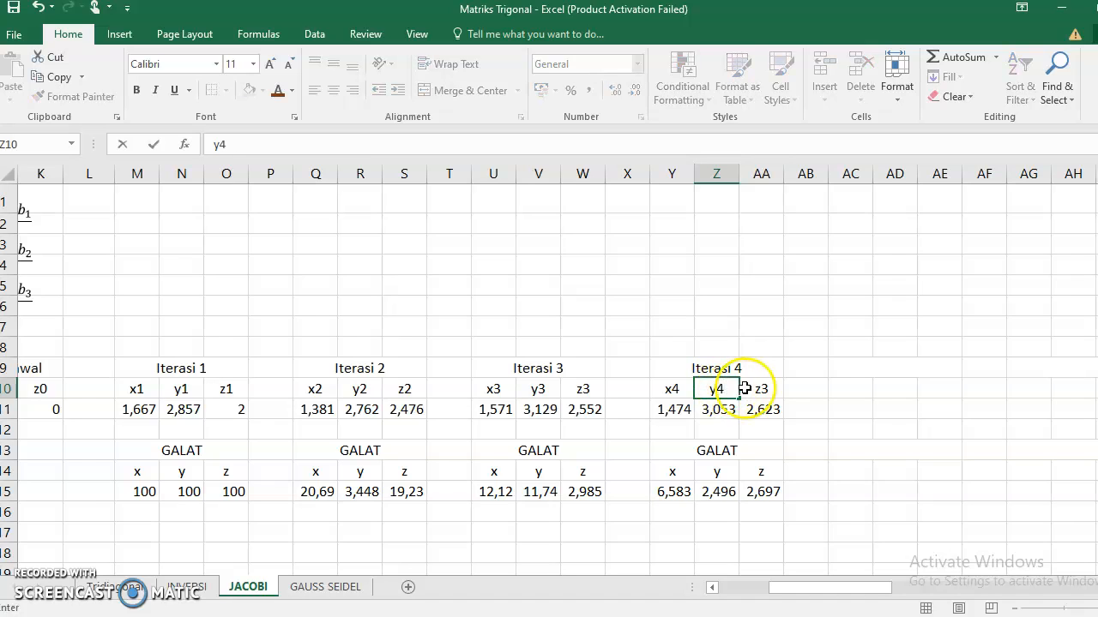
left_click(760, 390)
type("z4")
Step: Copy the Iterasi 4 block with its GALAT table, Y9:AA15, to the cells starting at AC9
left_click_drag(759, 375, 726, 486)
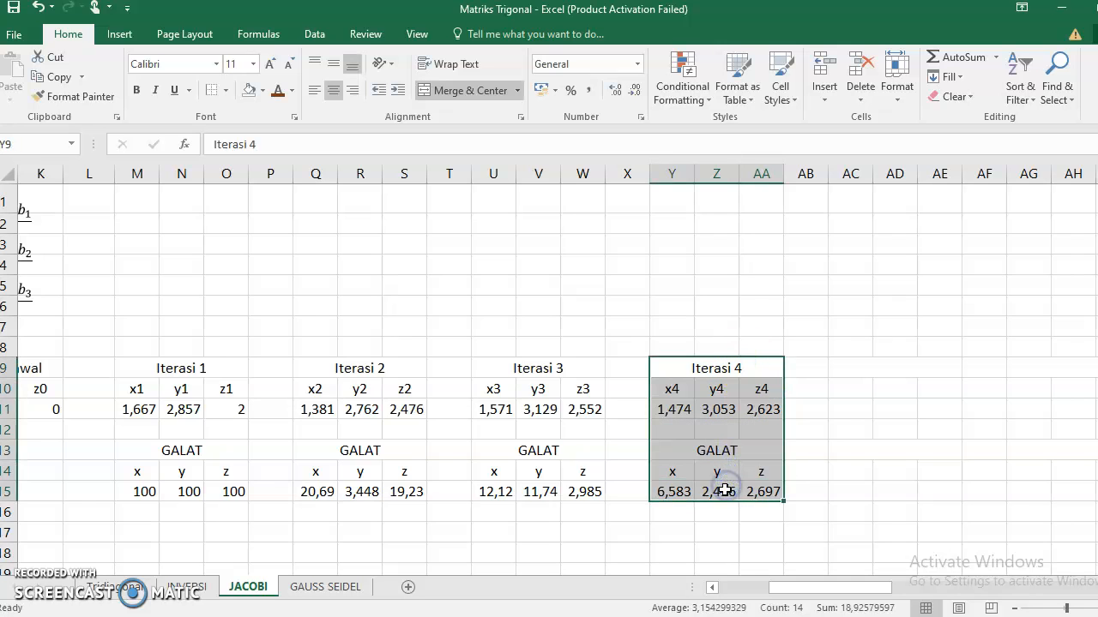
key("ctrl+c")
left_click(838, 372)
key("ctrl+v")
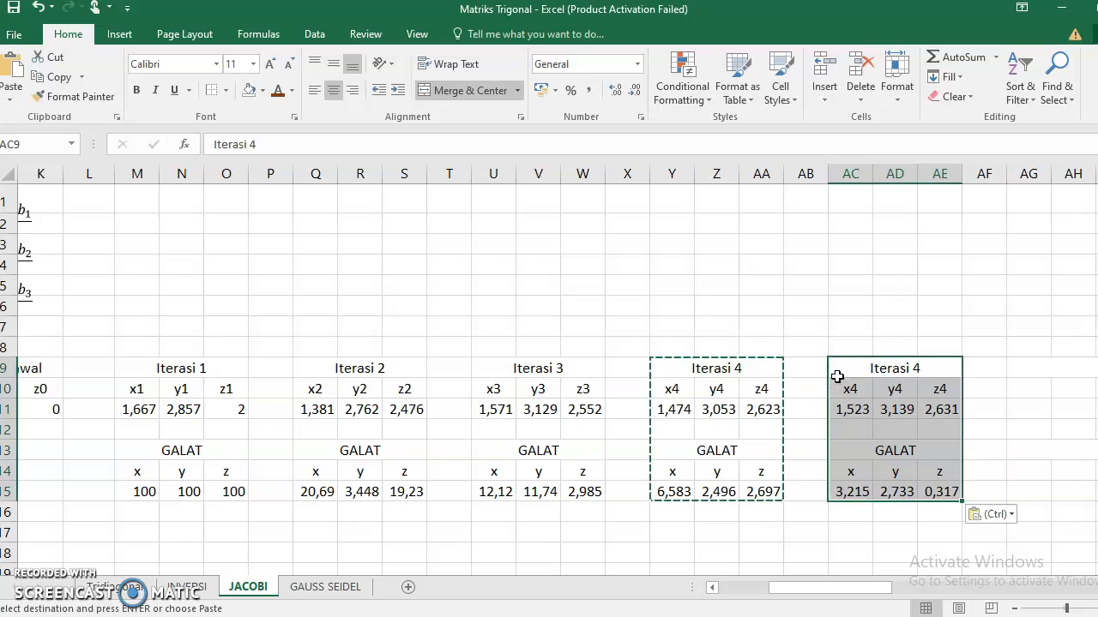
Step: Retitle the copied block in AC9 as Iterasi 5 and relabel its columns x5, y5 and z5
left_click(884, 361)
double_click(925, 364)
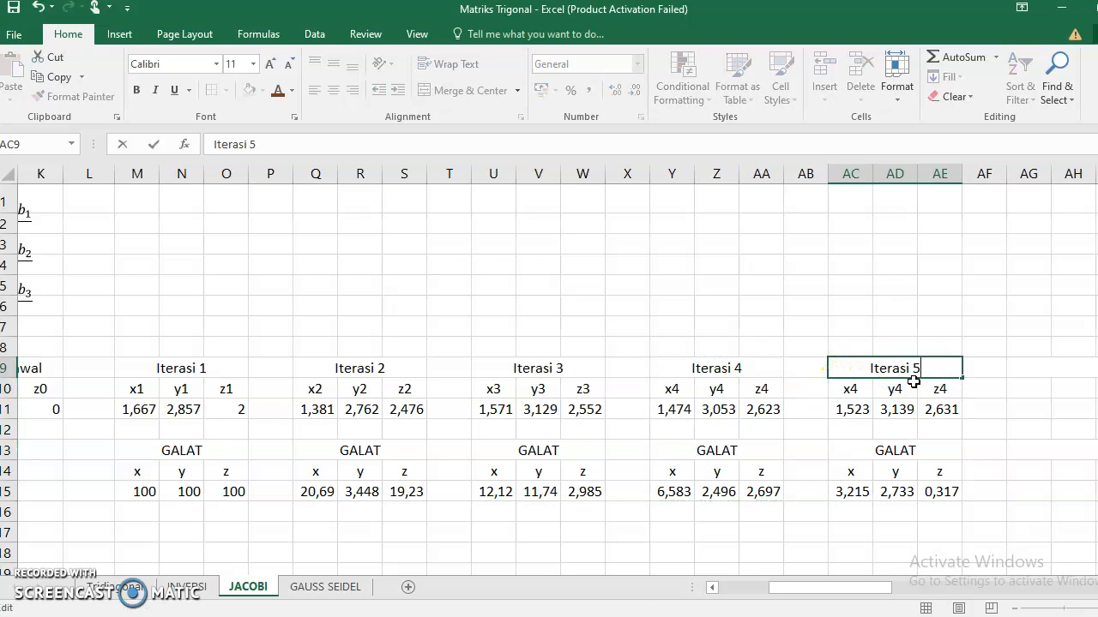
left_click(851, 392)
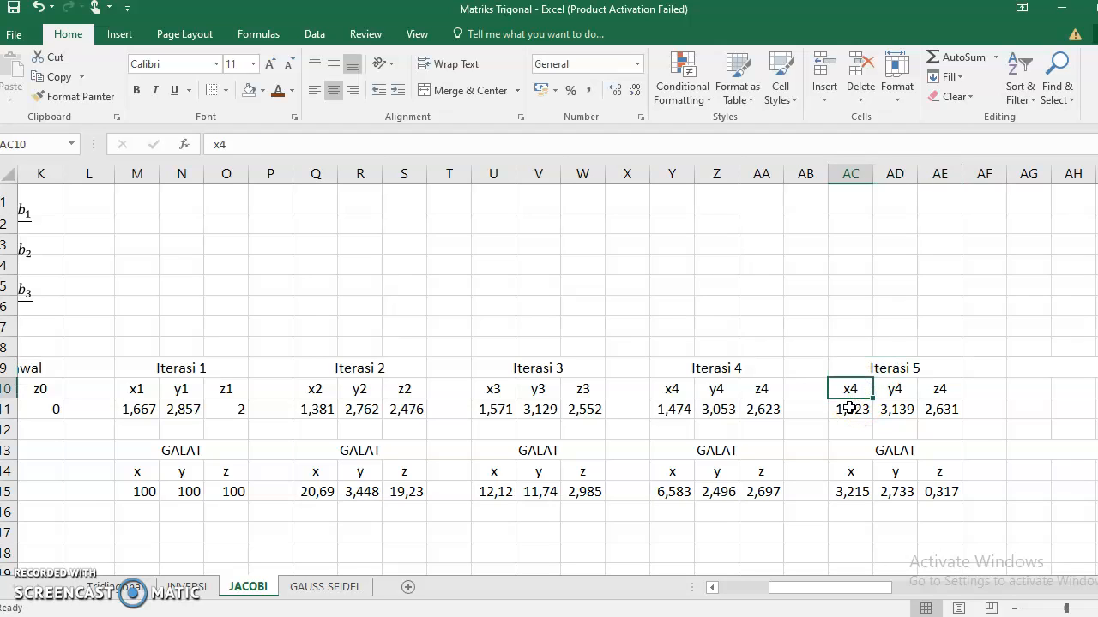
type("x5")
left_click(903, 392)
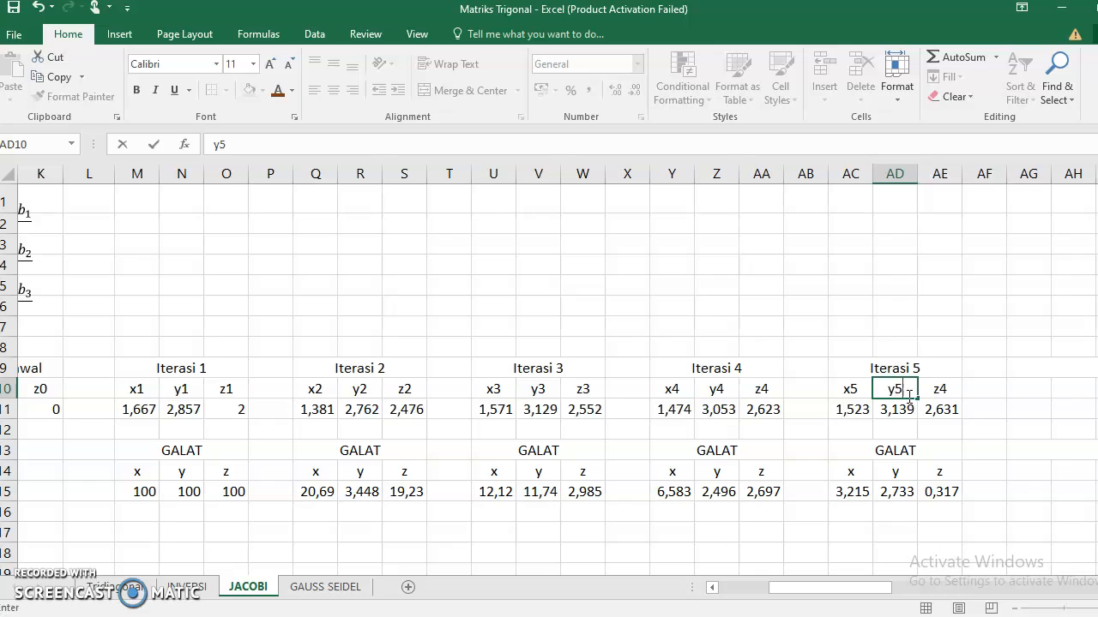
left_click(954, 390)
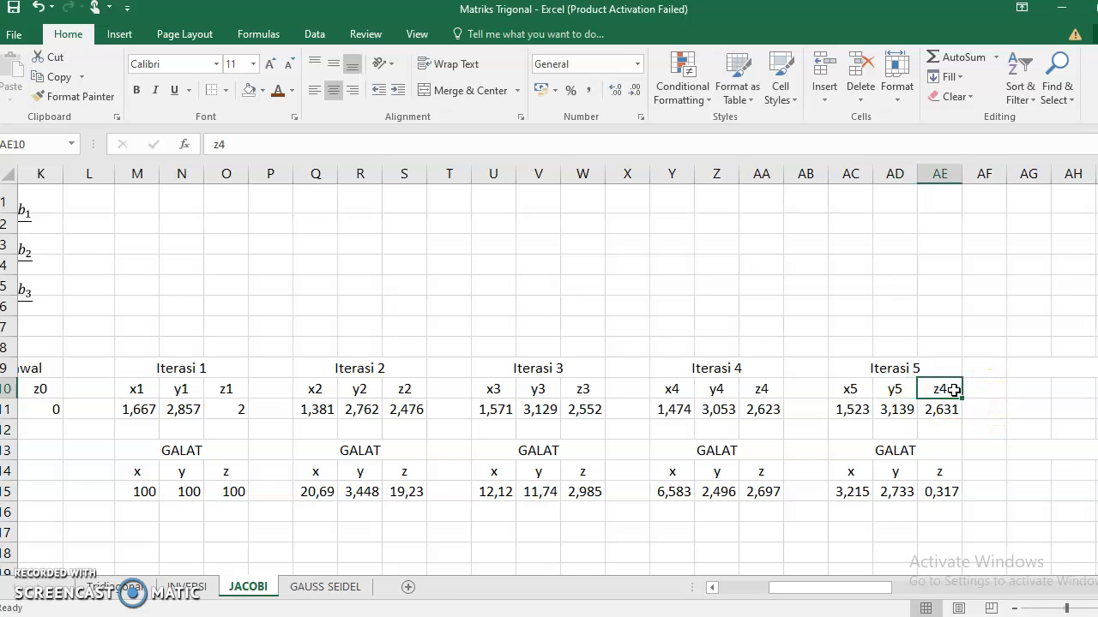
type("z5")
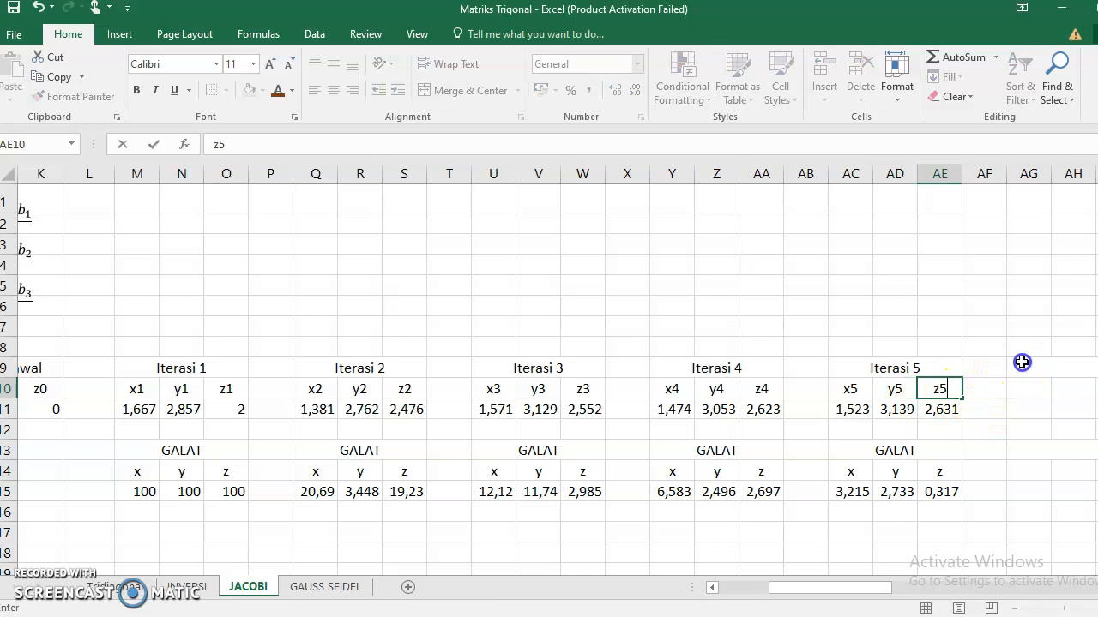
left_click(1021, 365)
Step: Copy the Iterasi 5 block with its GALAT table, AC9:AE15, to the cells starting at AG9
left_click(916, 367)
left_click_drag(916, 368, 902, 490)
key("ctrl+c")
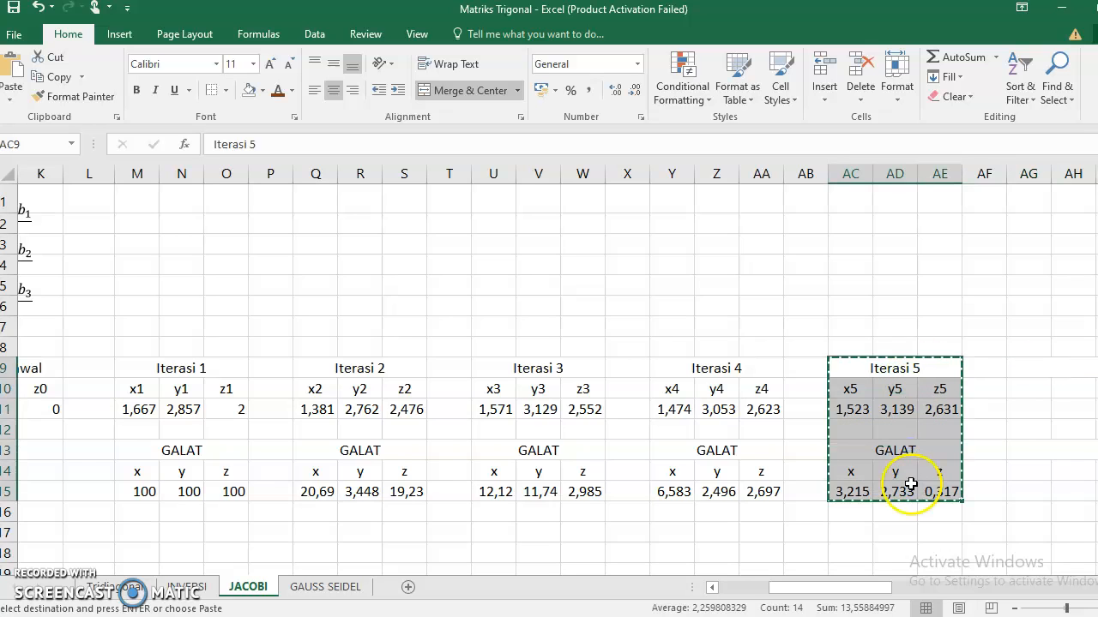
left_click(1034, 367)
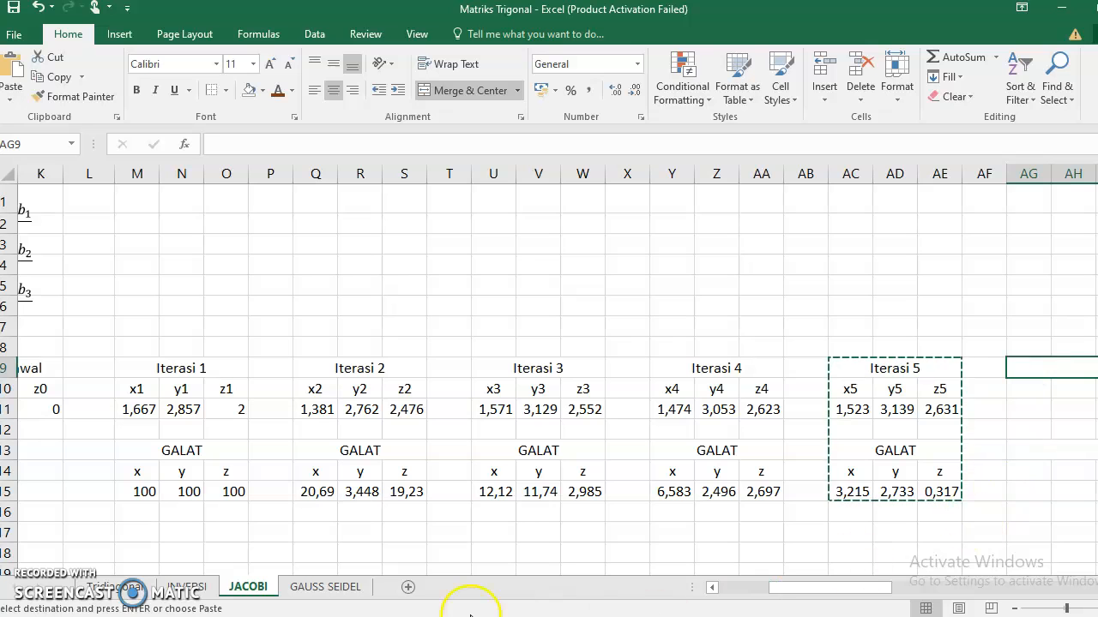
left_click_drag(777, 587, 833, 588)
key("ctrl+v")
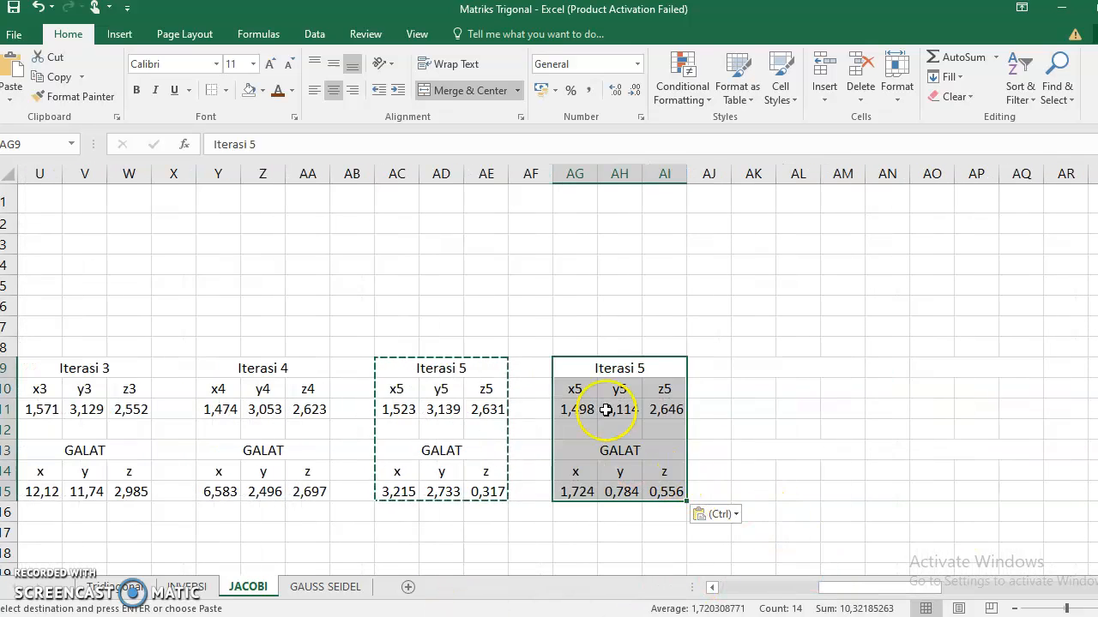
Step: Retitle the copied block in AG9 as Iterasi 6 and replace its column labels with the plain x, y, z headings copied from AG14:AI14
double_click(642, 369)
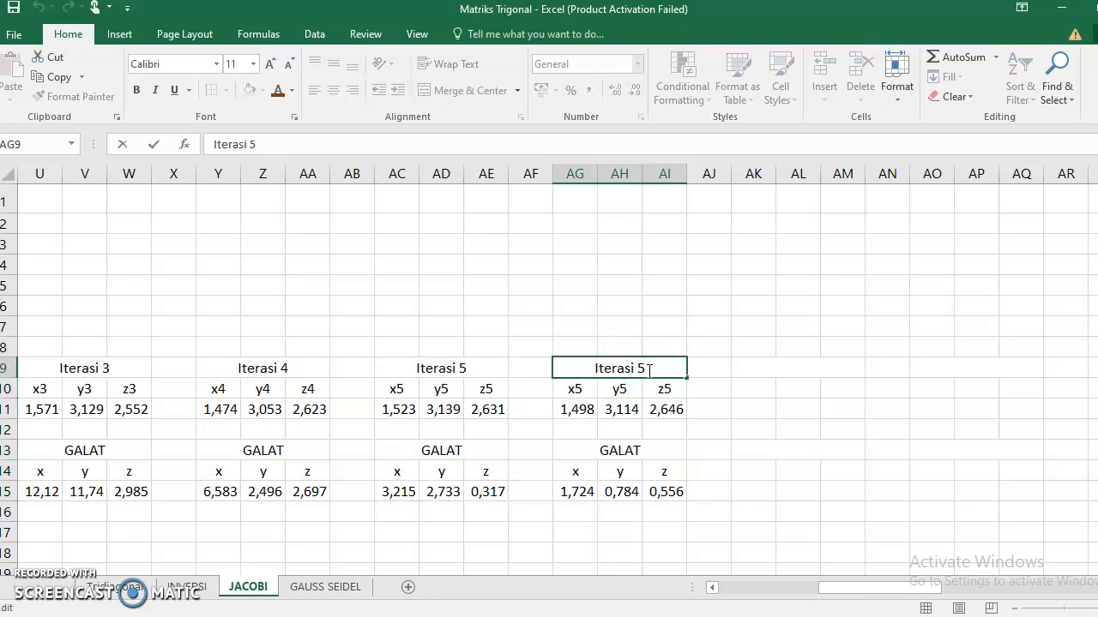
type("6")
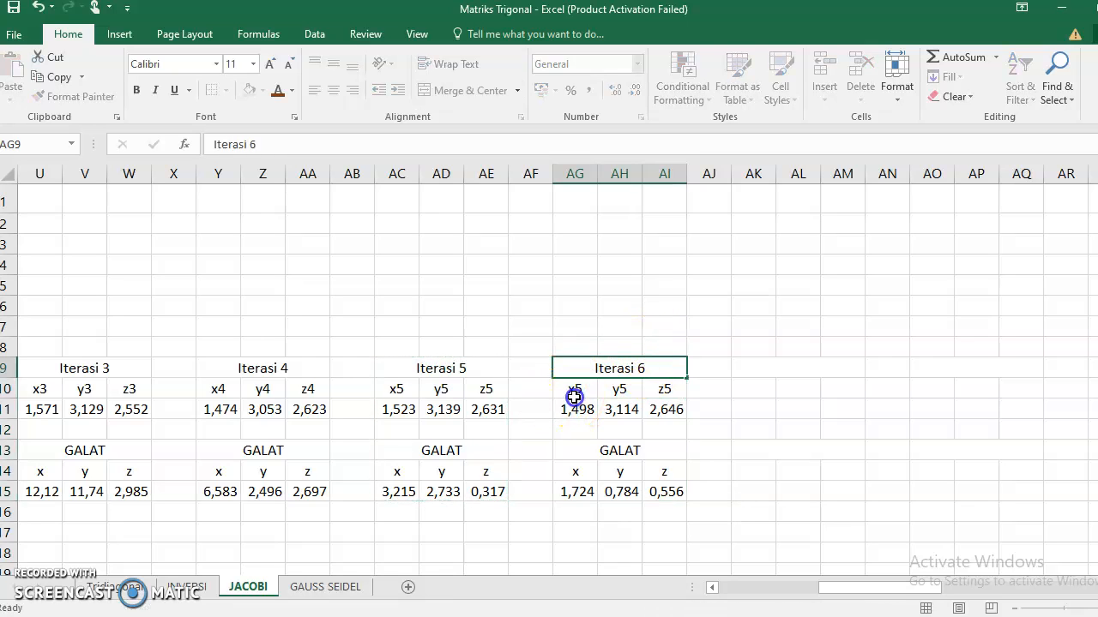
key("Return")
left_click_drag(575, 464, 679, 471)
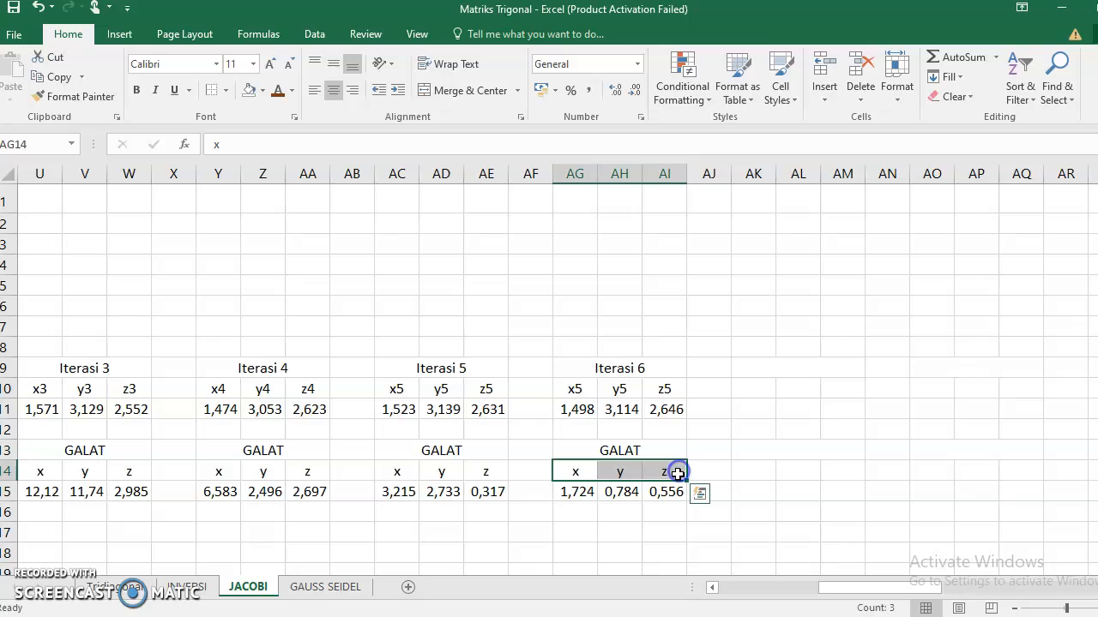
key("ctrl+c")
left_click(569, 388)
key("ctrl+v")
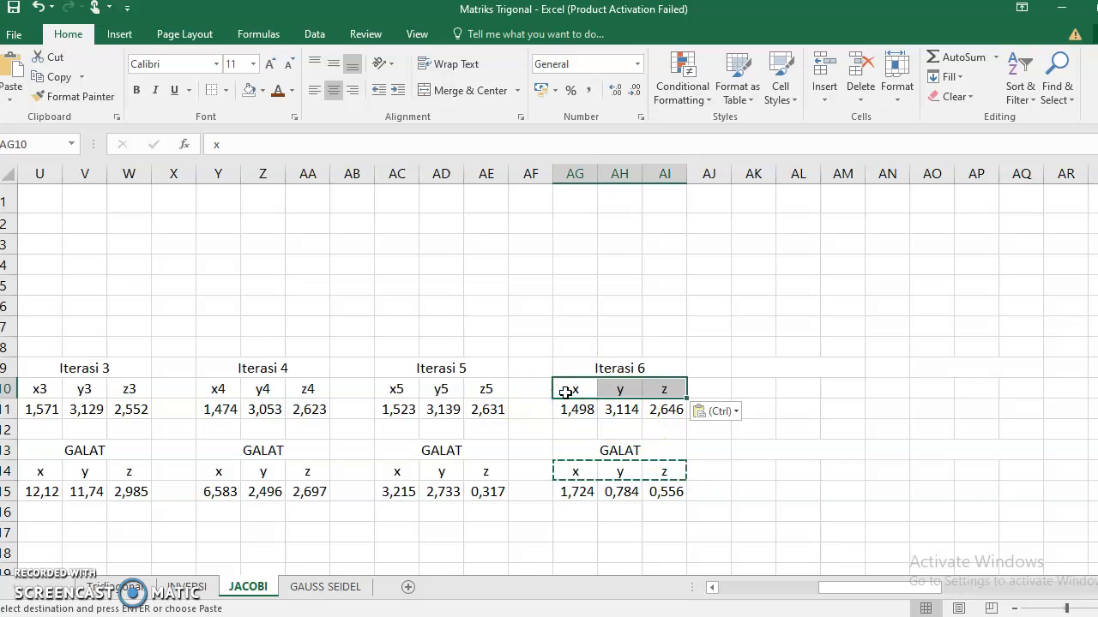
left_click(636, 431)
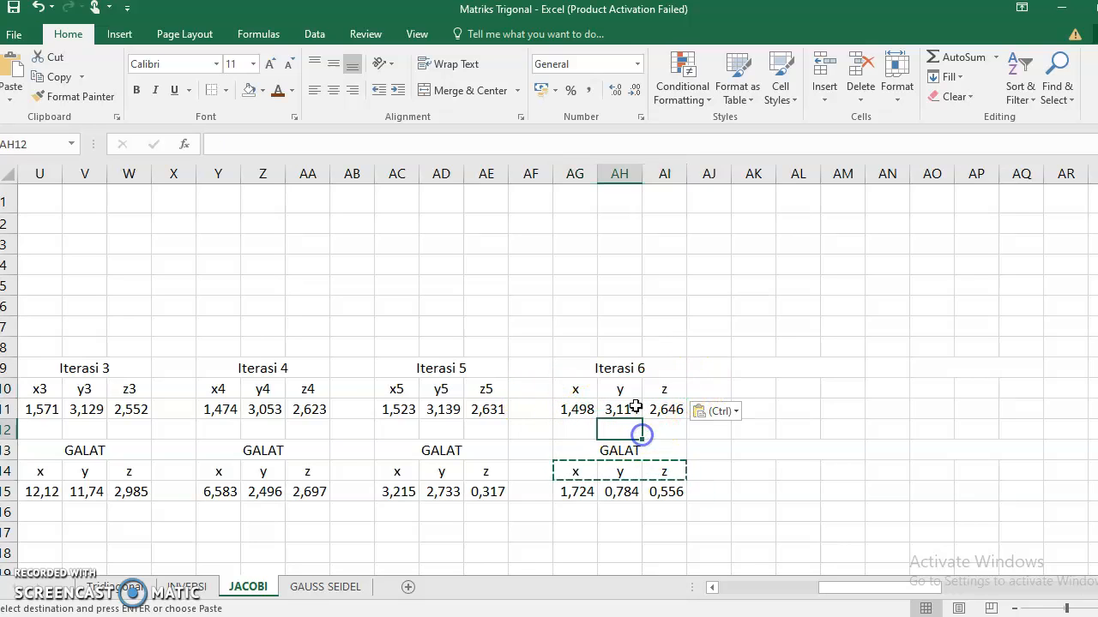
Step: Copy the Iterasi 6 block with its GALAT table, AG9:AI15, to AK9 and retitle the copy Iterasi 7
left_click_drag(618, 373, 614, 485)
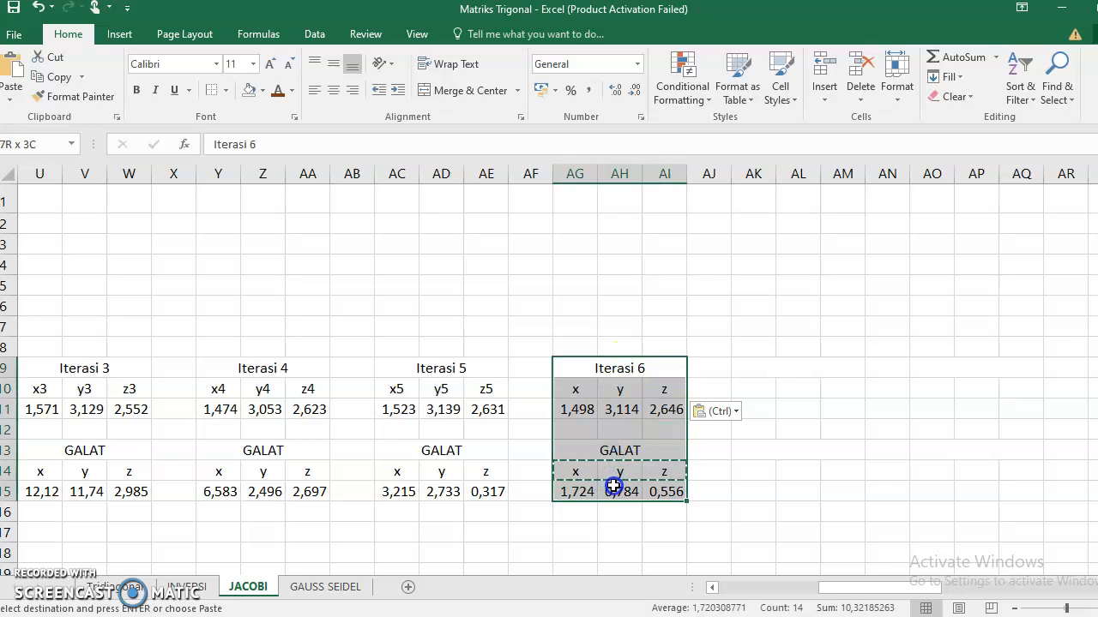
key("ctrl+c")
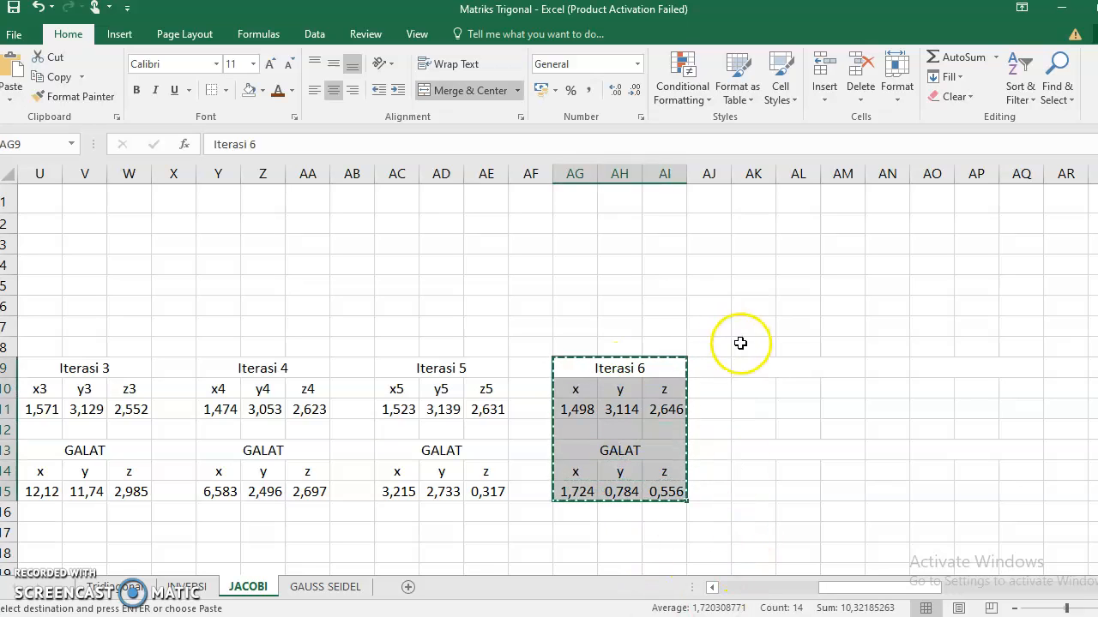
left_click(750, 368)
key("ctrl+v")
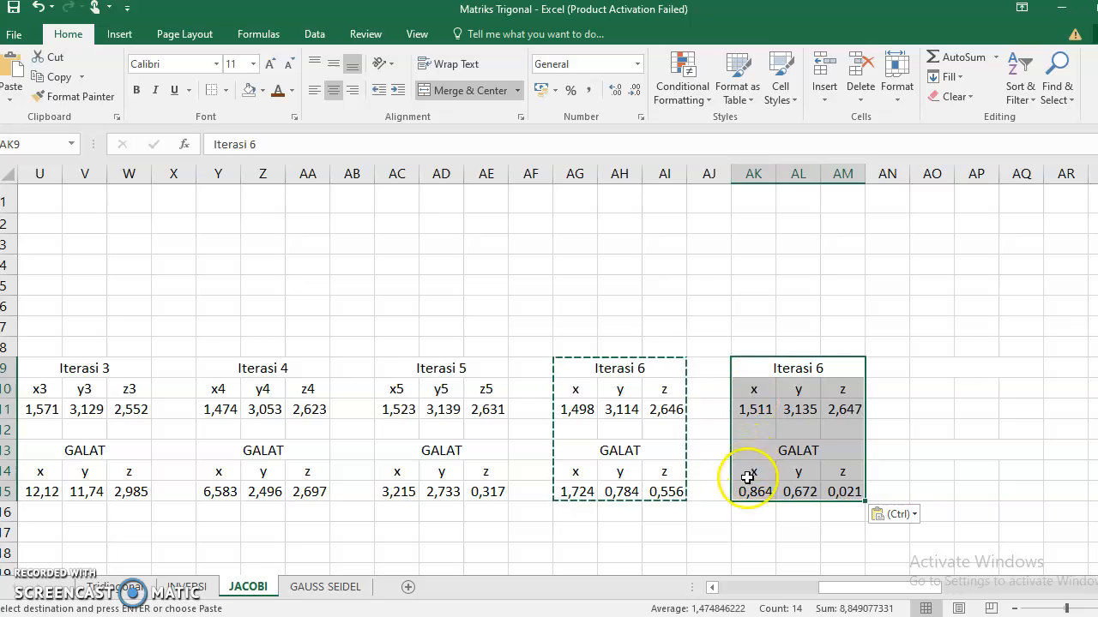
double_click(824, 366)
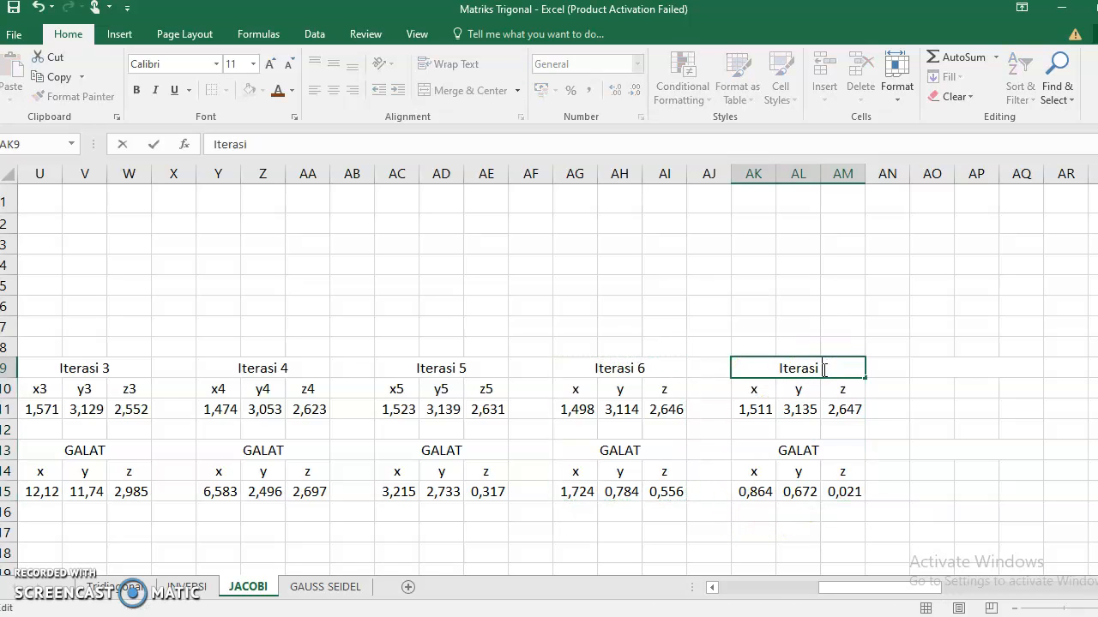
type("7")
left_click(841, 511)
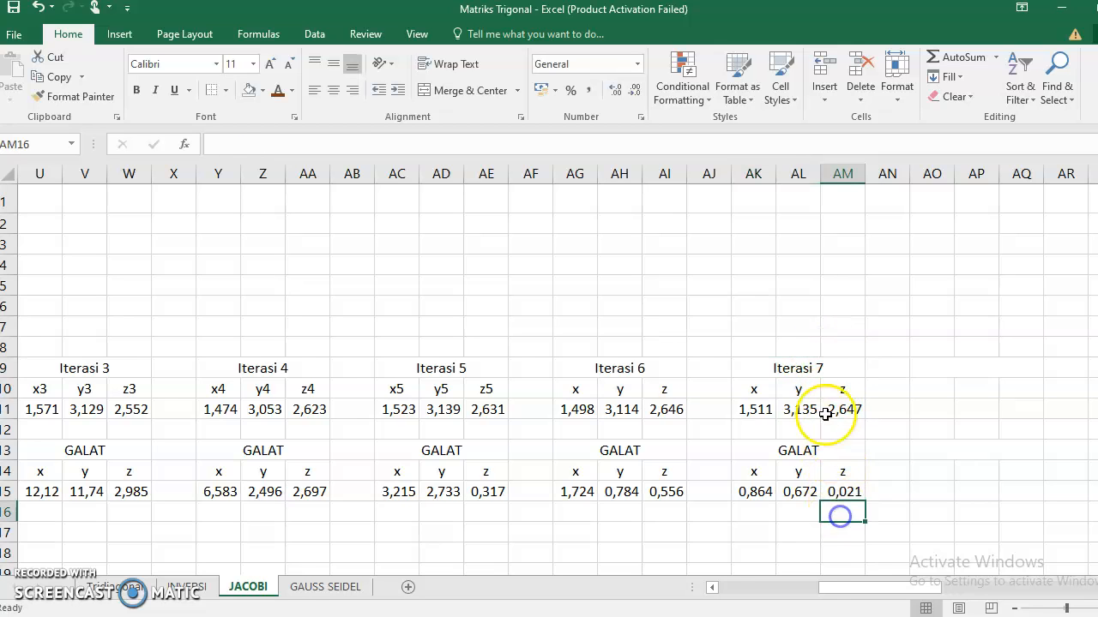
Step: Copy the Iterasi 7 block with its GALAT table, AK9:AM15, to AO9 and retitle the copy Iterasi 8
left_click_drag(821, 374, 820, 487)
key("ctrl+c")
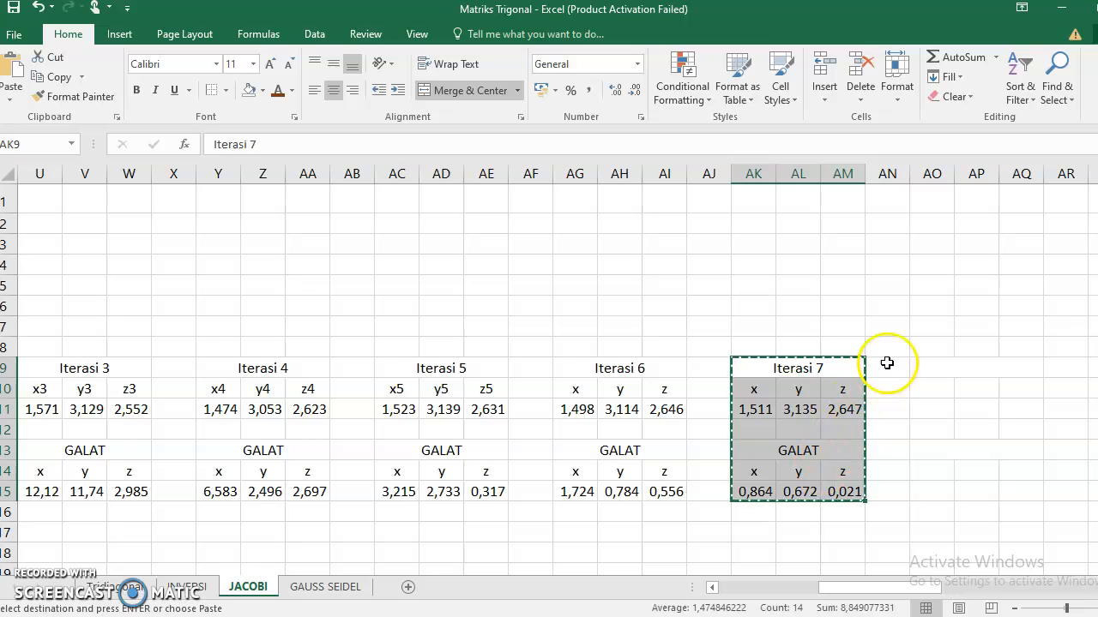
left_click(923, 370)
key("ctrl+v")
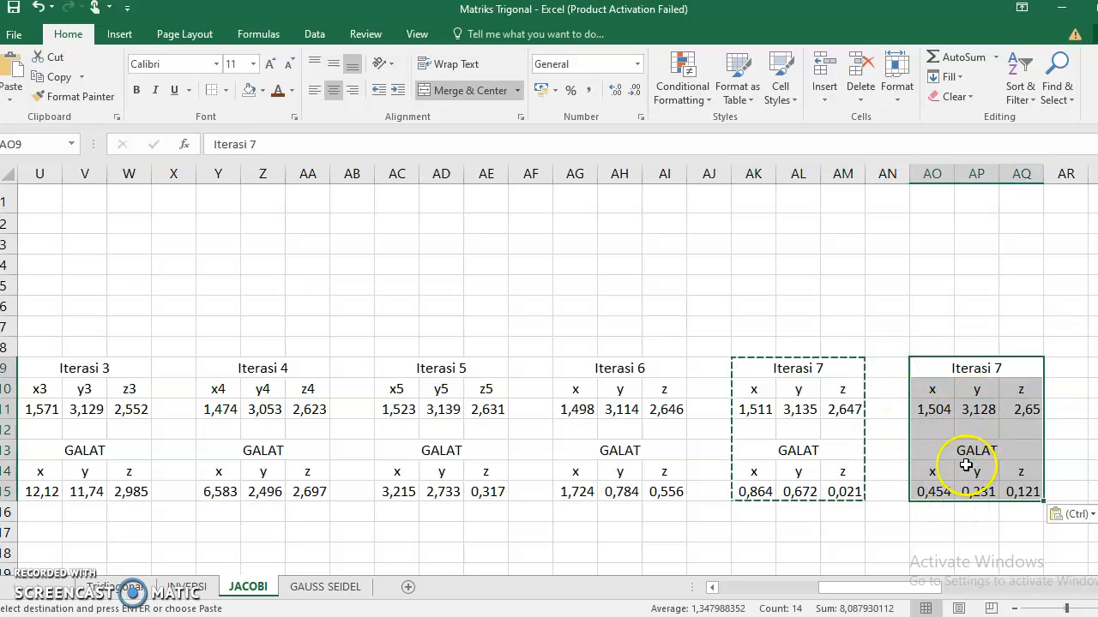
left_click_drag(878, 588, 904, 590)
left_click(786, 370)
double_click(786, 370)
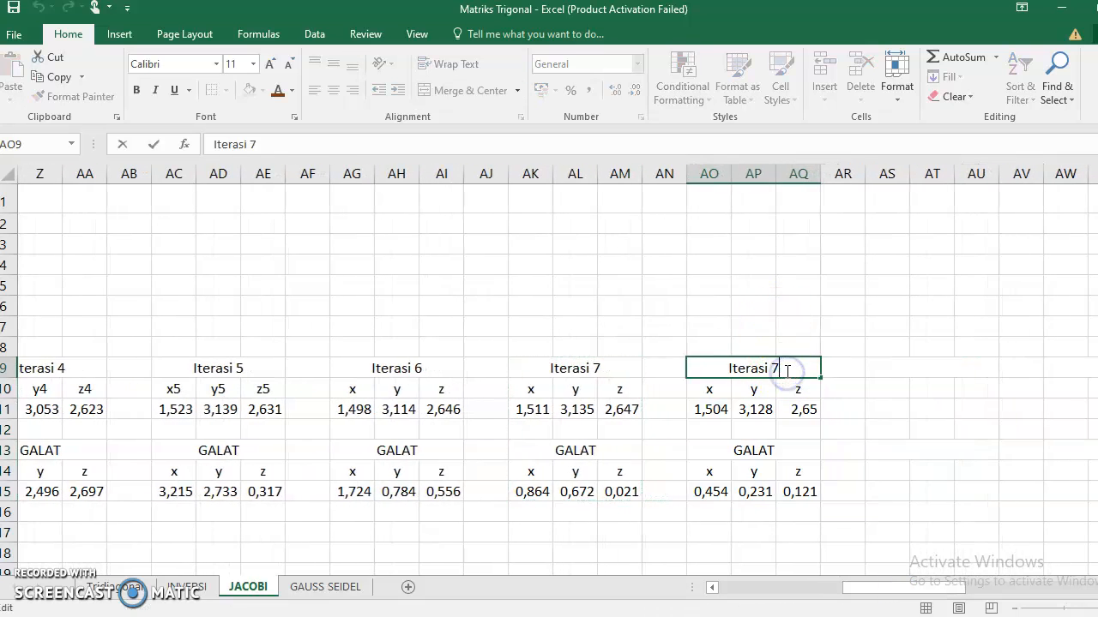
left_click(850, 364)
Step: Copy the Iterasi 8 block with its GALAT table, AO9:AQ15, to AS9 and retitle the copy Iterasi 9
left_click_drag(753, 367, 750, 495)
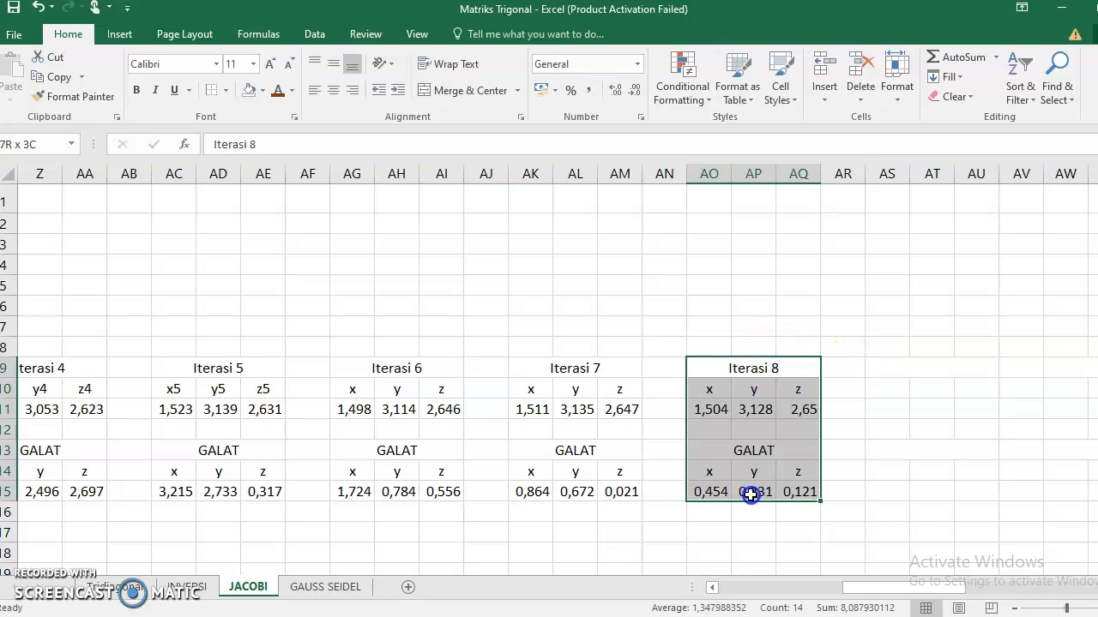
key("ctrl+c")
left_click(886, 367)
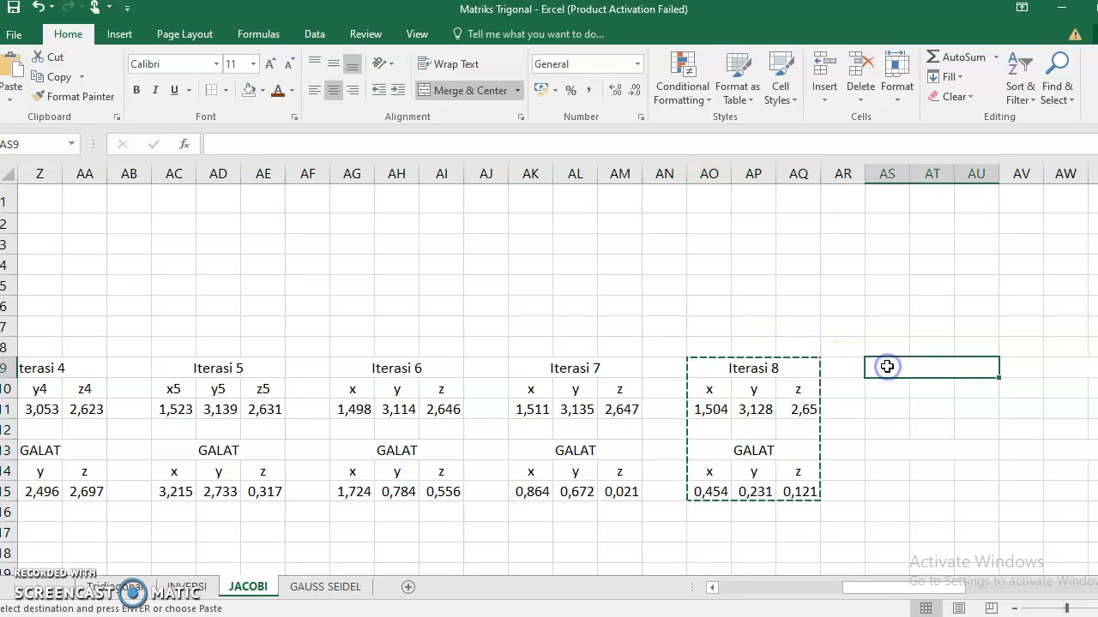
key("ctrl+v")
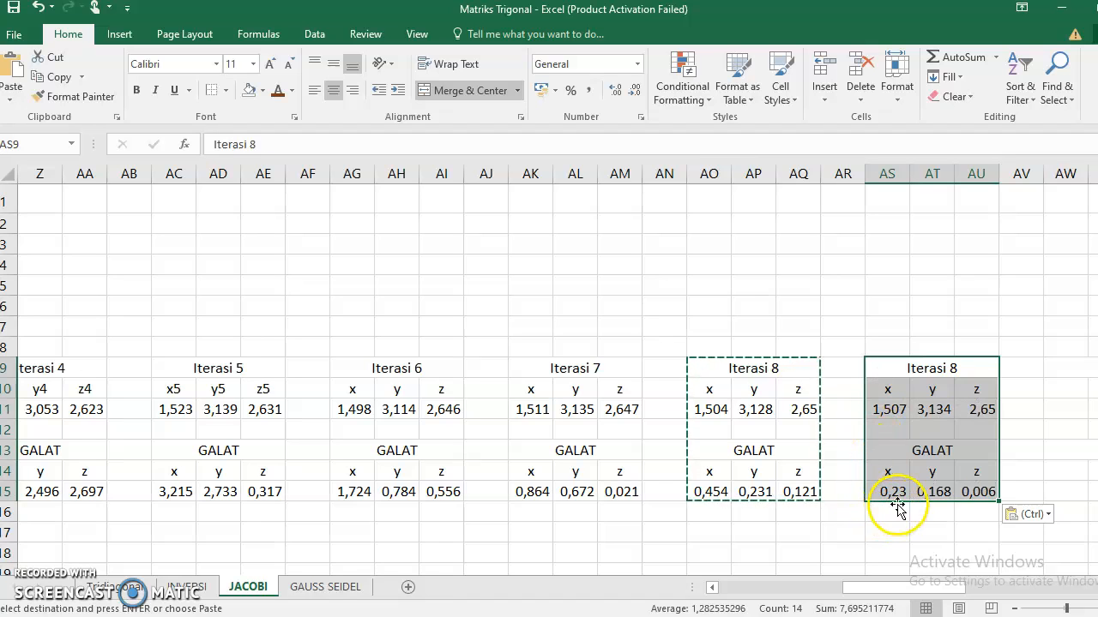
left_click(957, 371)
double_click(959, 370)
type("9")
left_click(879, 538)
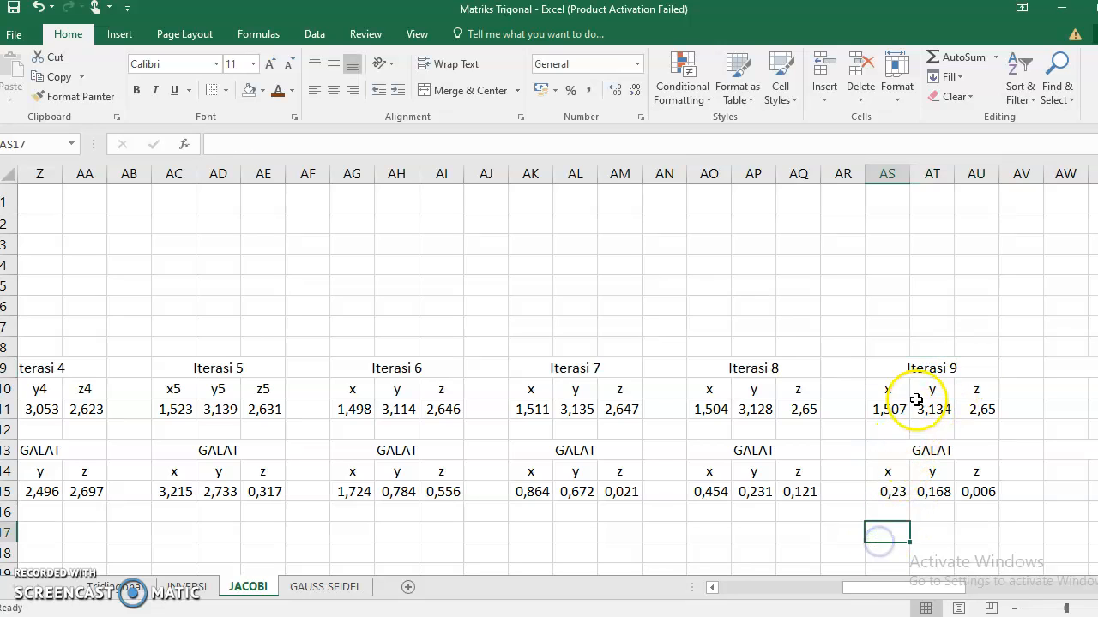
Step: Copy the Iterasi 9 block with its GALAT table, AS9:AU15, to AW9 and retitle the copy Iterasi 10
left_click_drag(911, 367, 921, 486)
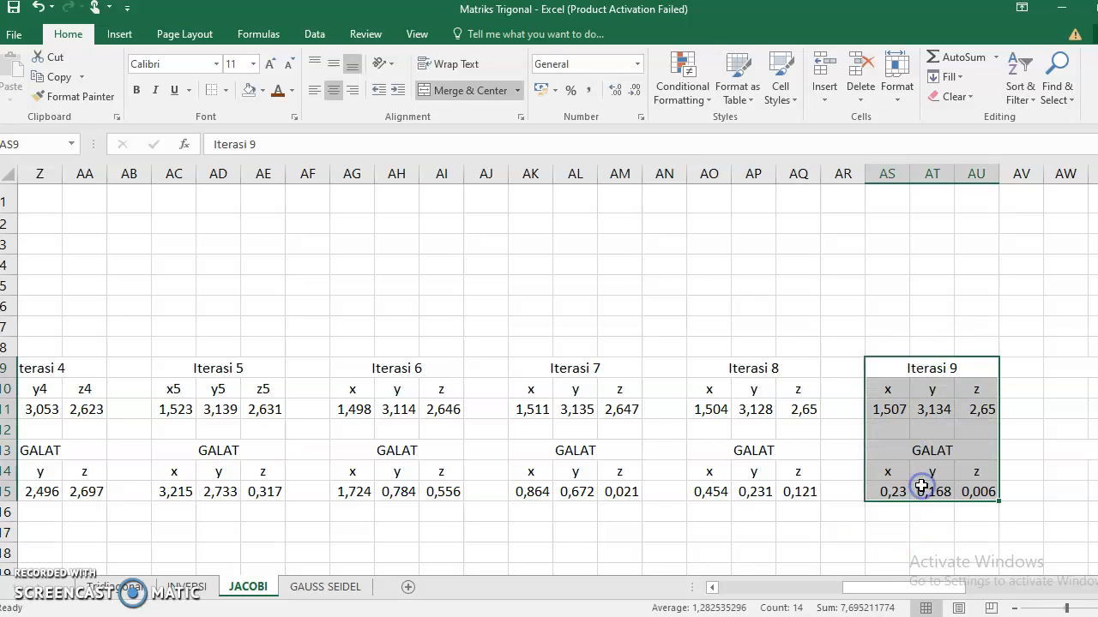
key("ctrl+c")
left_click_drag(884, 587, 914, 583)
left_click(740, 371)
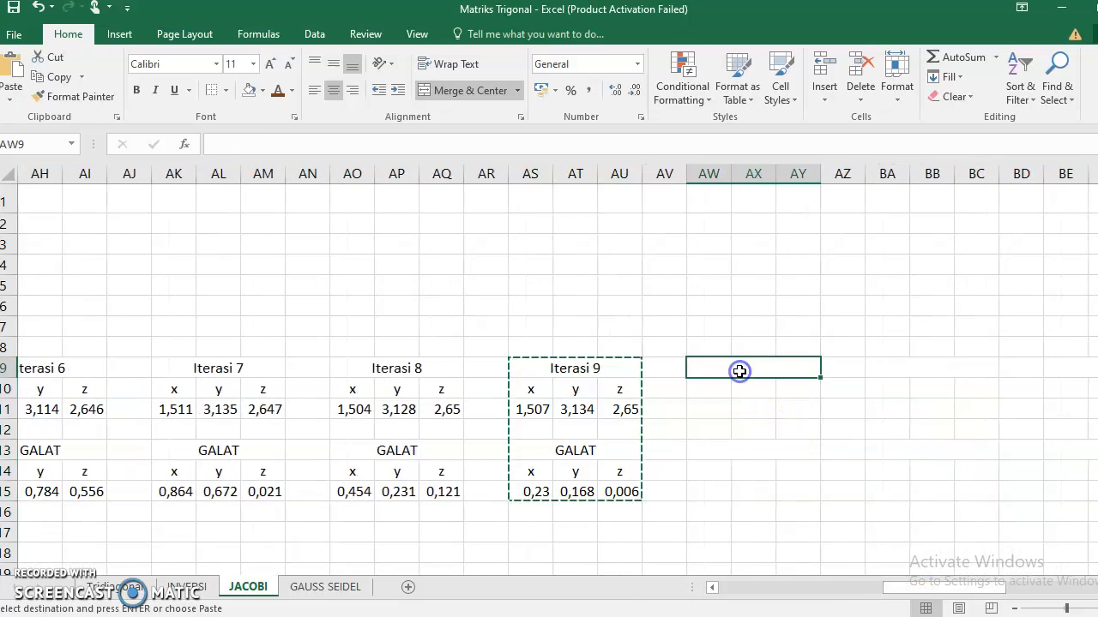
key("ctrl+v")
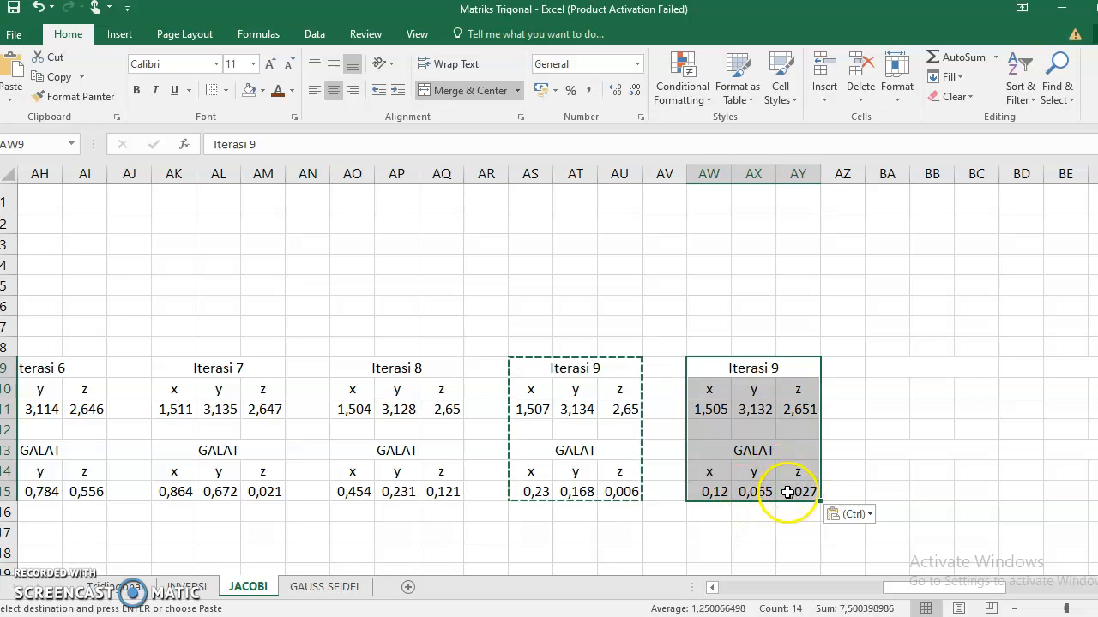
double_click(796, 368)
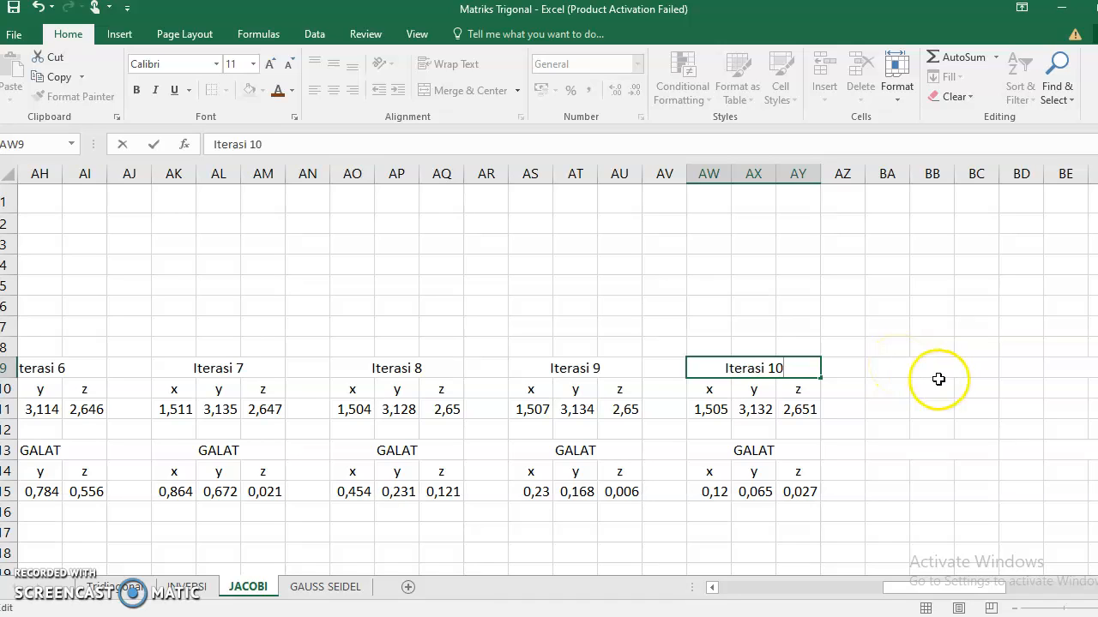
type("10")
left_click(932, 366)
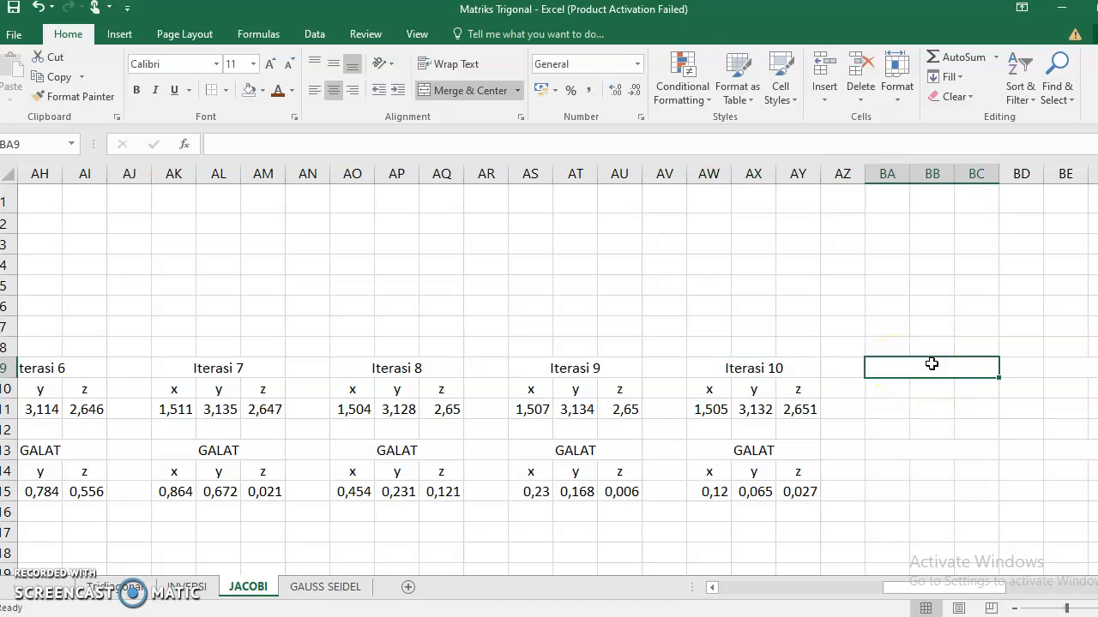
Step: Copy the Iterasi 10 block with its GALAT table, AW9:AY15, to BA9 and retitle the copy Iterasi 11
left_click_drag(783, 368, 783, 492)
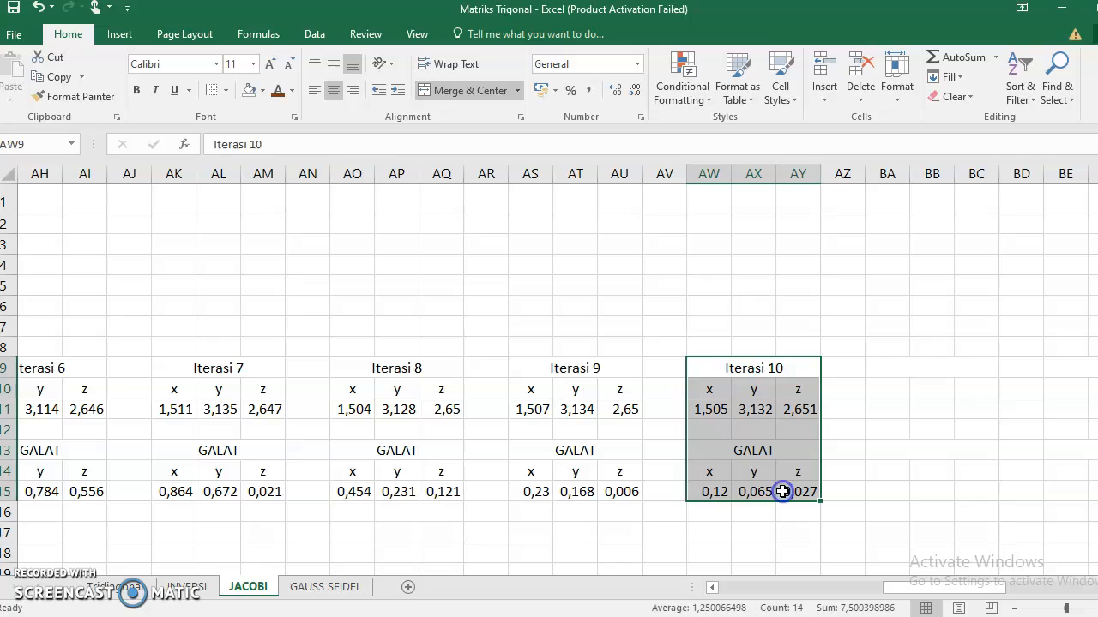
key("ctrl+c")
left_click(907, 372)
key("ctrl+v")
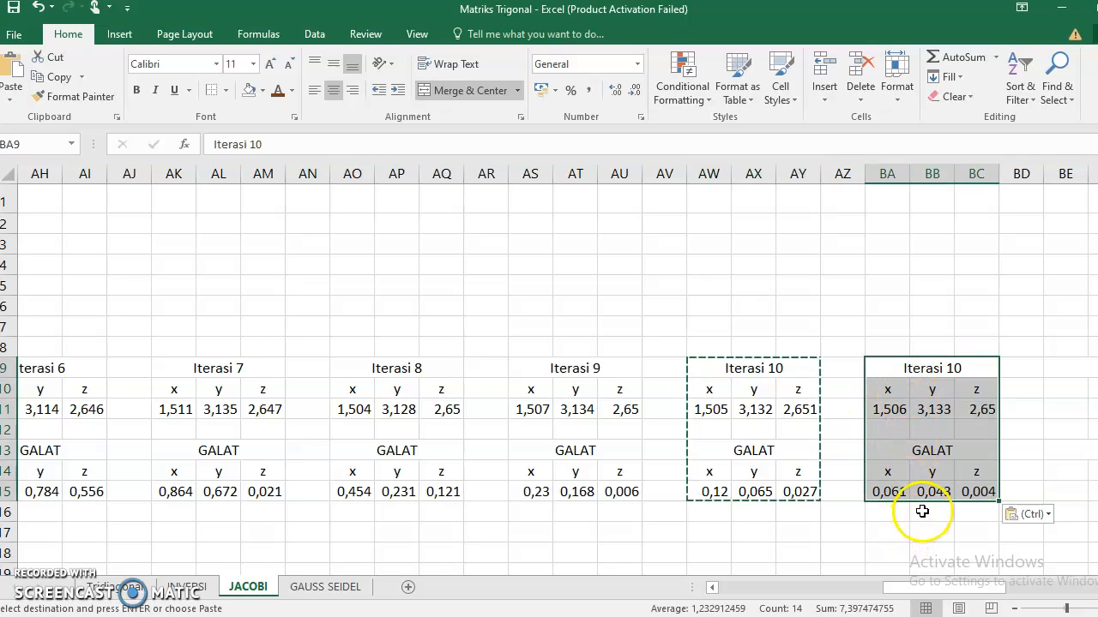
double_click(959, 368)
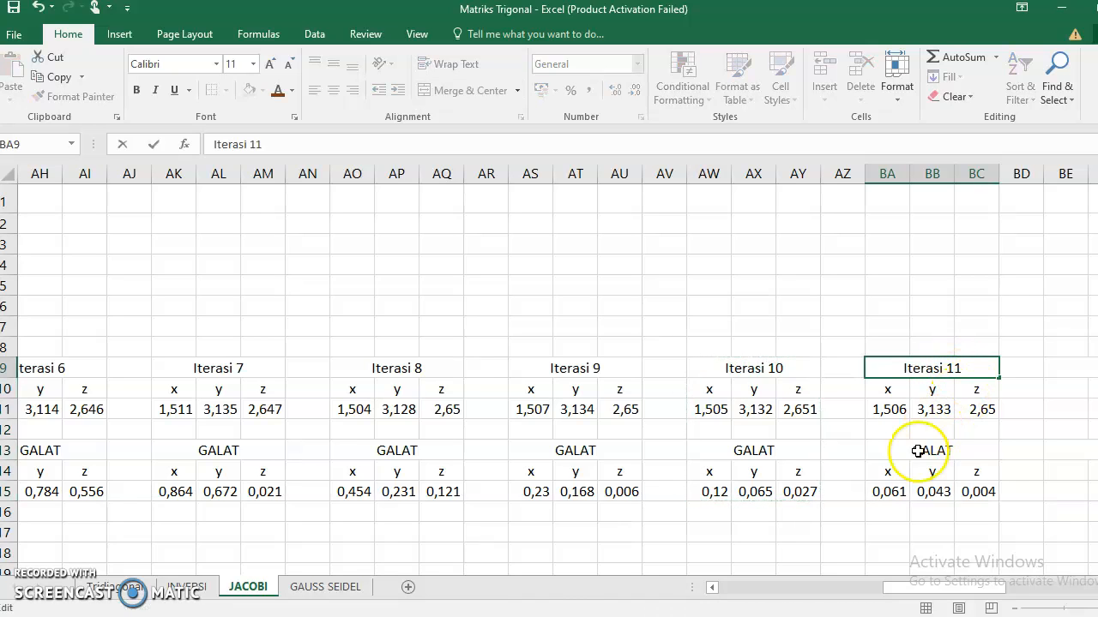
Step: Switch to the Metode Numerik PDF in Acrobat Reader and review the Jacobi iteration's stopping criteria on page 78
key("alt+Tab")
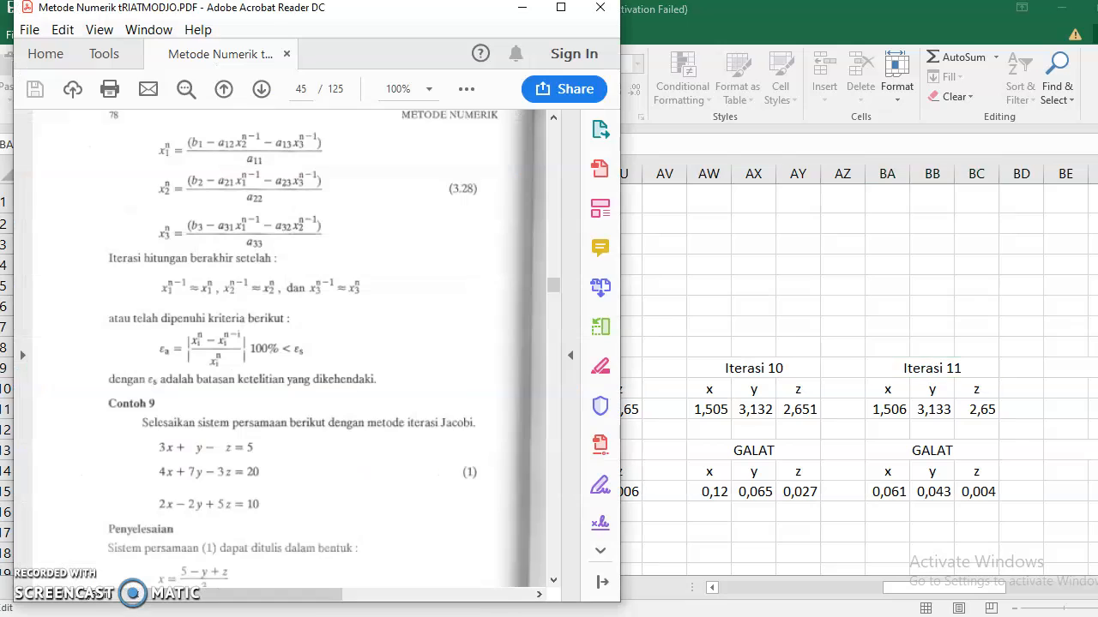
left_click(282, 593)
scroll(320, 425, "up", 3)
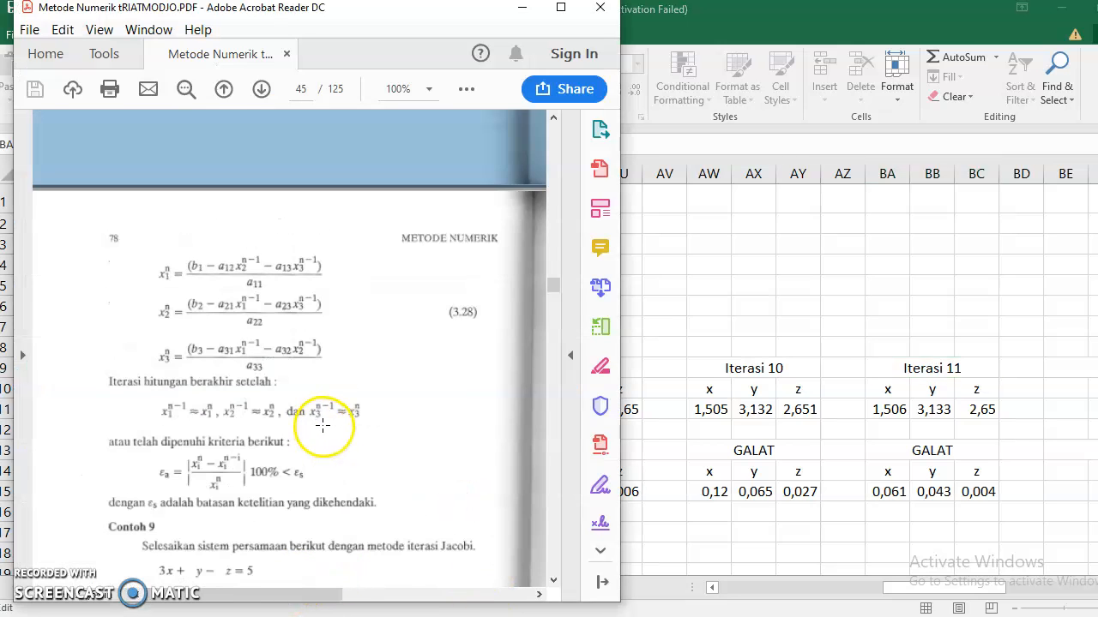
Step: Show the PDF's printed Jacobi iteration results on page 44 and place the JACOBI sheet beside them, starting at Iterasi 1
scroll(322, 425, "up", 12)
left_click_drag(333, 598, 497, 594)
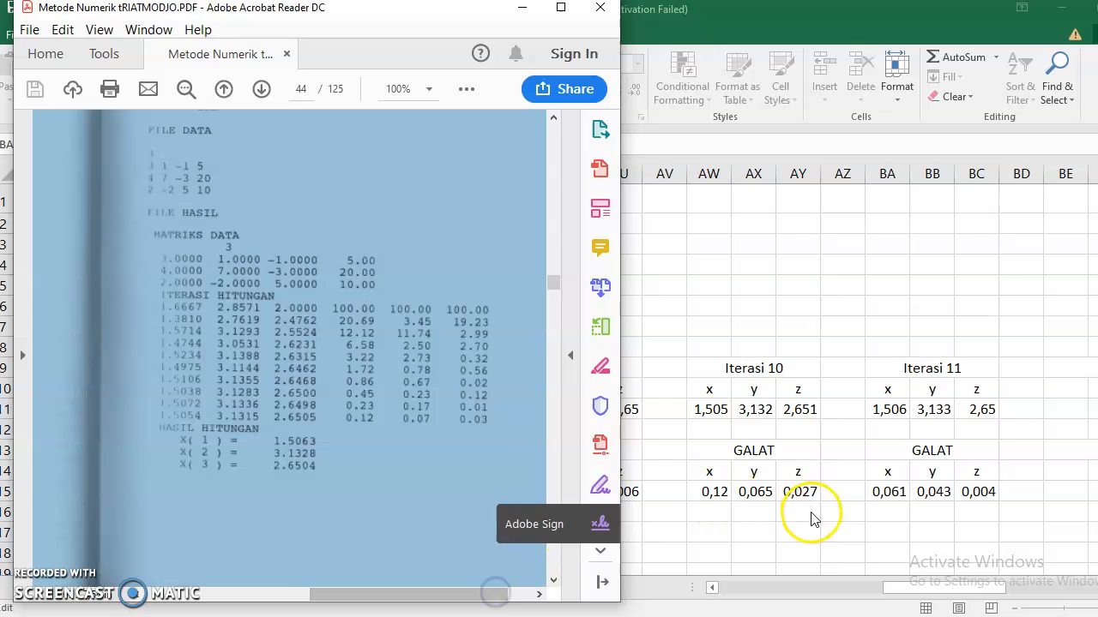
left_click(809, 513)
key("super+Right")
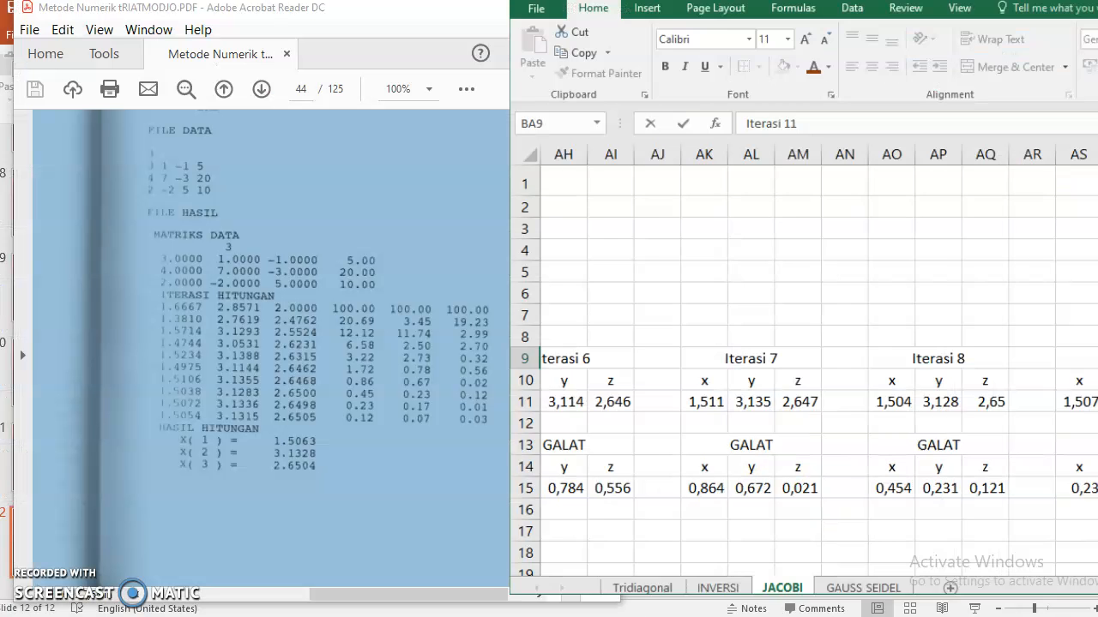
left_click_drag(1035, 573, 984, 566)
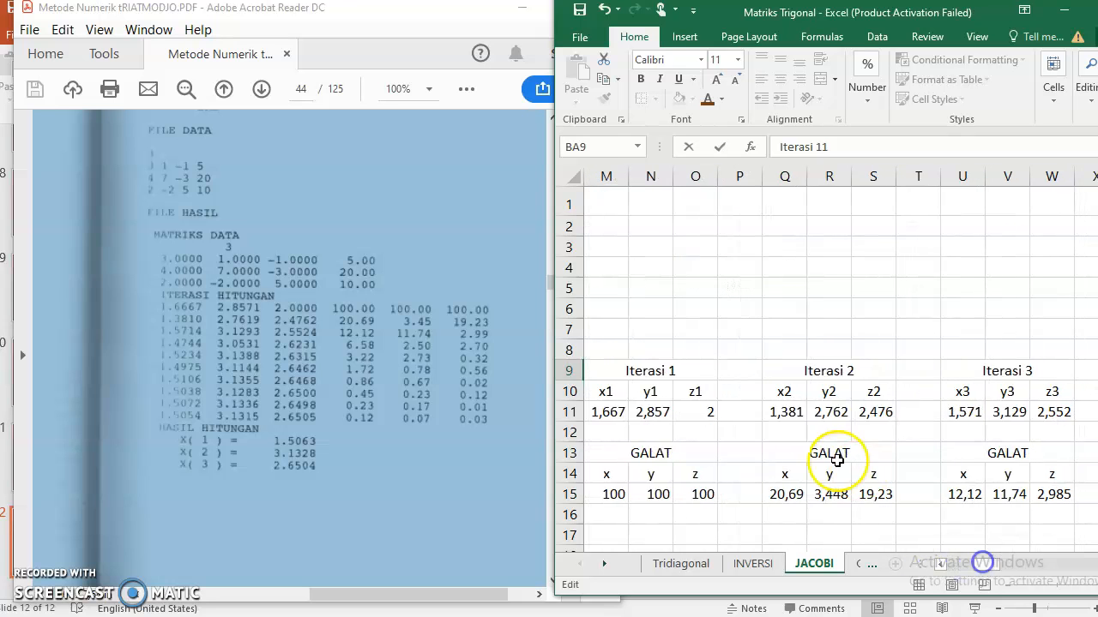
Step: Reposition the Excel window so the PDF's complete iteration table can be compared with the Iterasi 1 and Iterasi 2 blocks
left_click(222, 318)
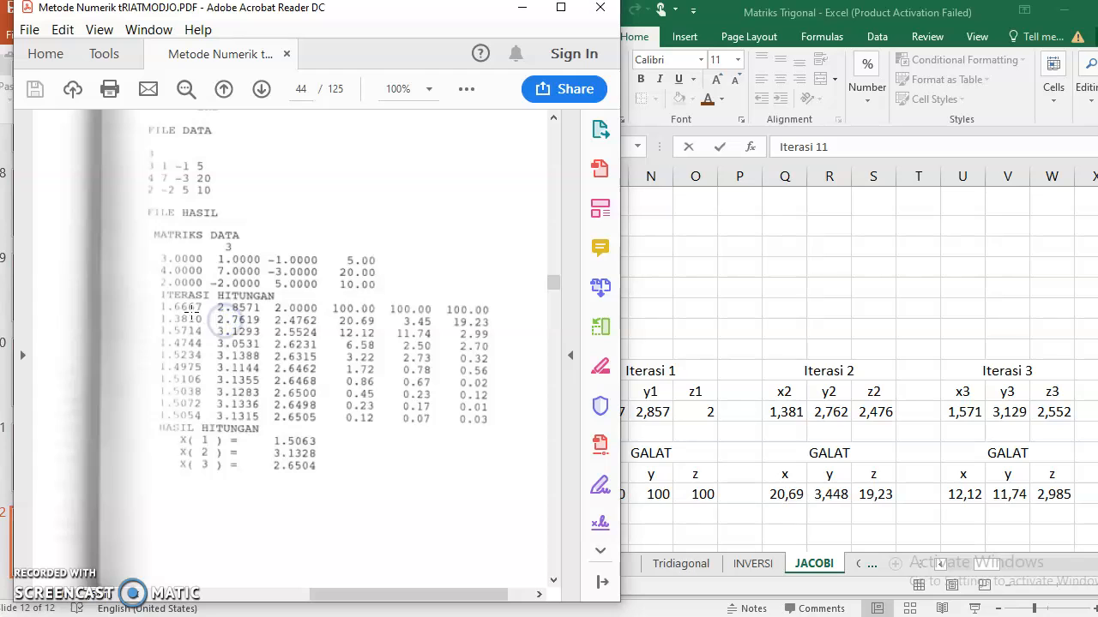
left_click(817, 16)
left_click_drag(817, 15, 870, 15)
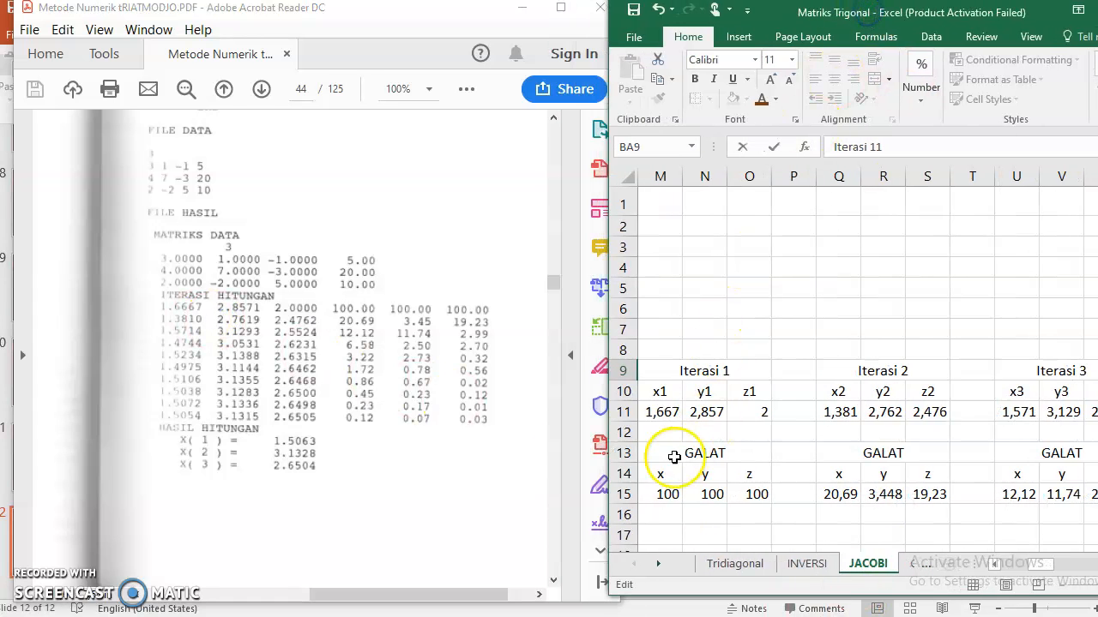
left_click(746, 11)
left_click(799, 11)
left_click_drag(799, 10, 776, 12)
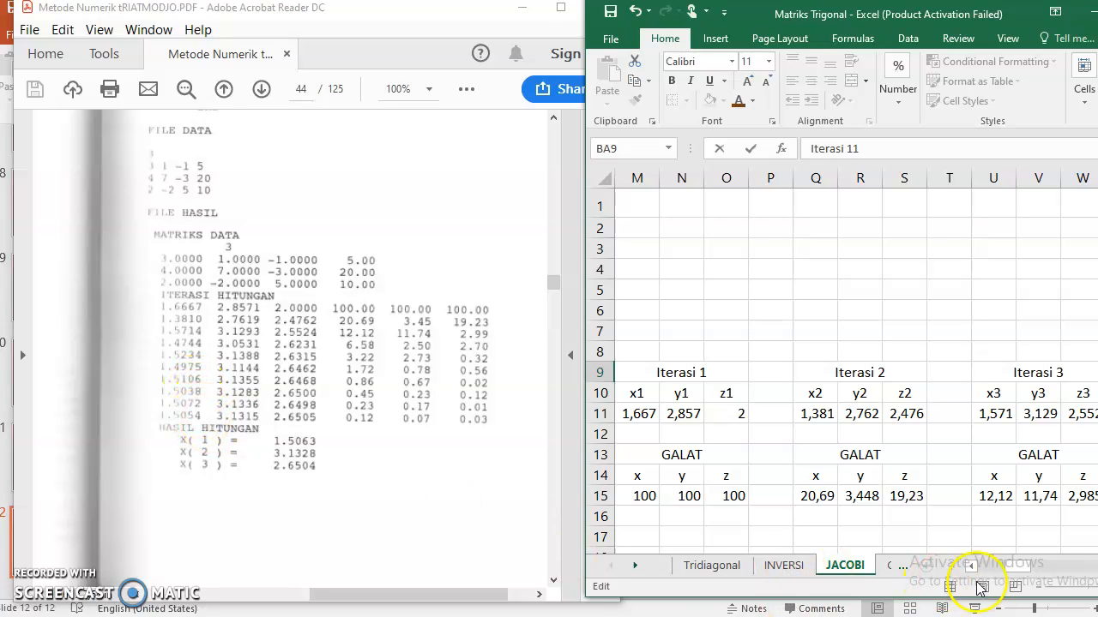
Step: Compare the Iterasi 10 and Iterasi 11 results in the JACOBI sheet with the final rows of the PDF's iteration table
left_click_drag(1017, 571, 1091, 560)
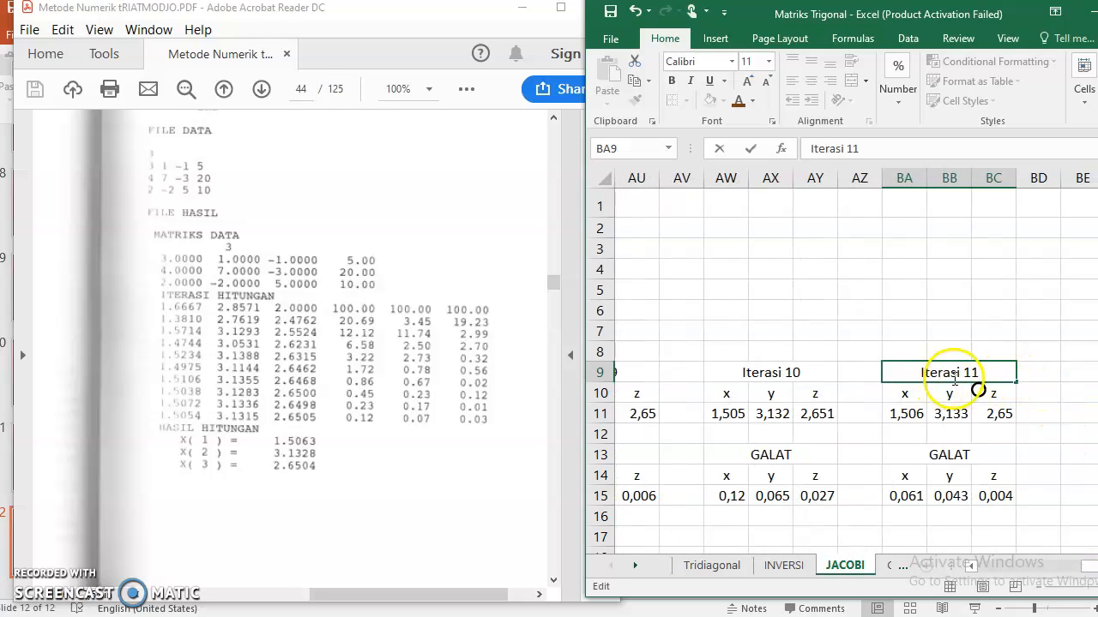
left_click(899, 440)
left_click(752, 390)
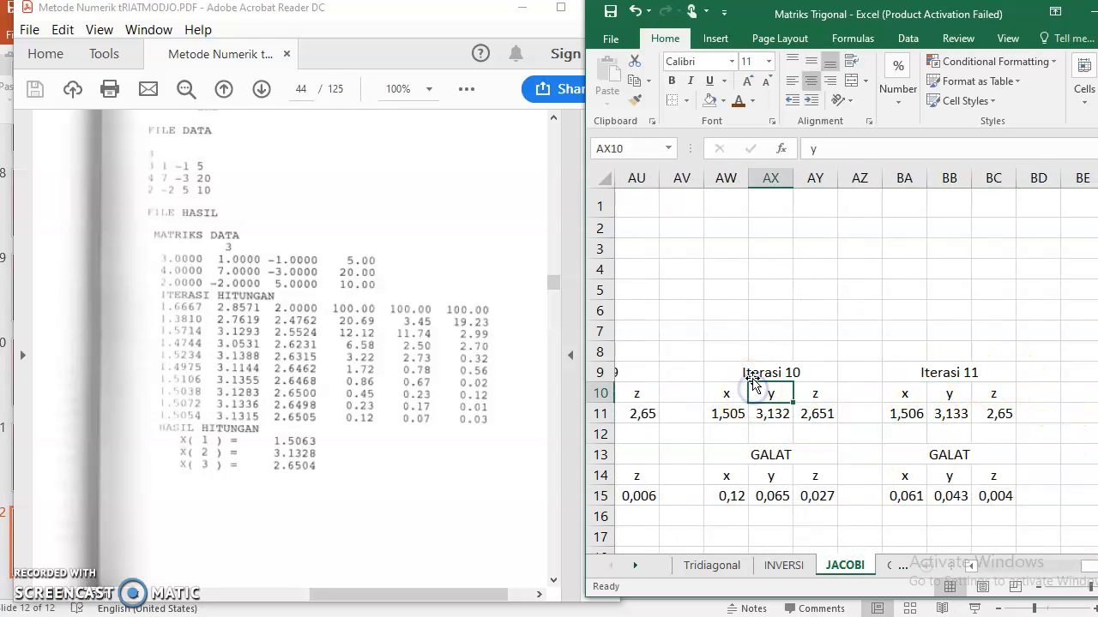
left_click(720, 418)
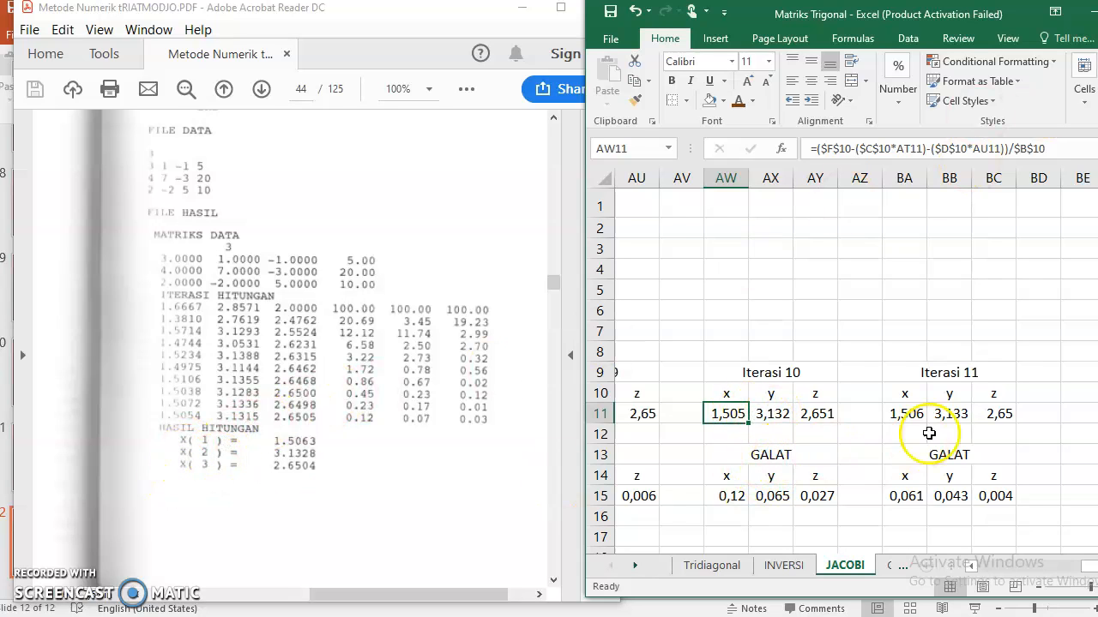
left_click(905, 414)
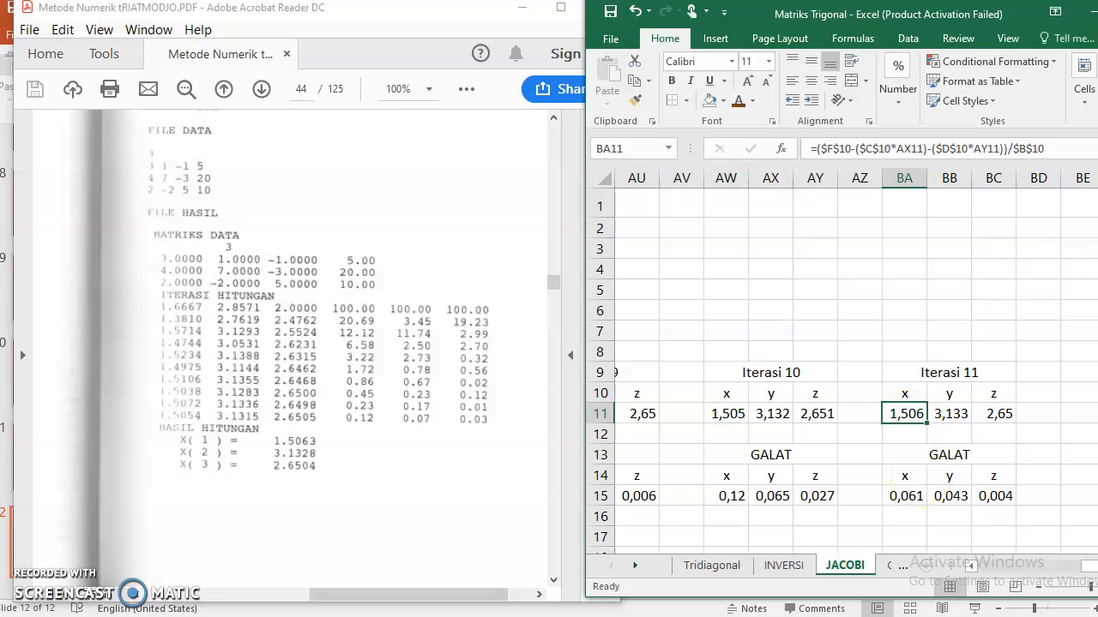
Step: Maximize the Excel window and fill the Iterasi 11 block, BA9:BC11, with light orange
key("super+Up")
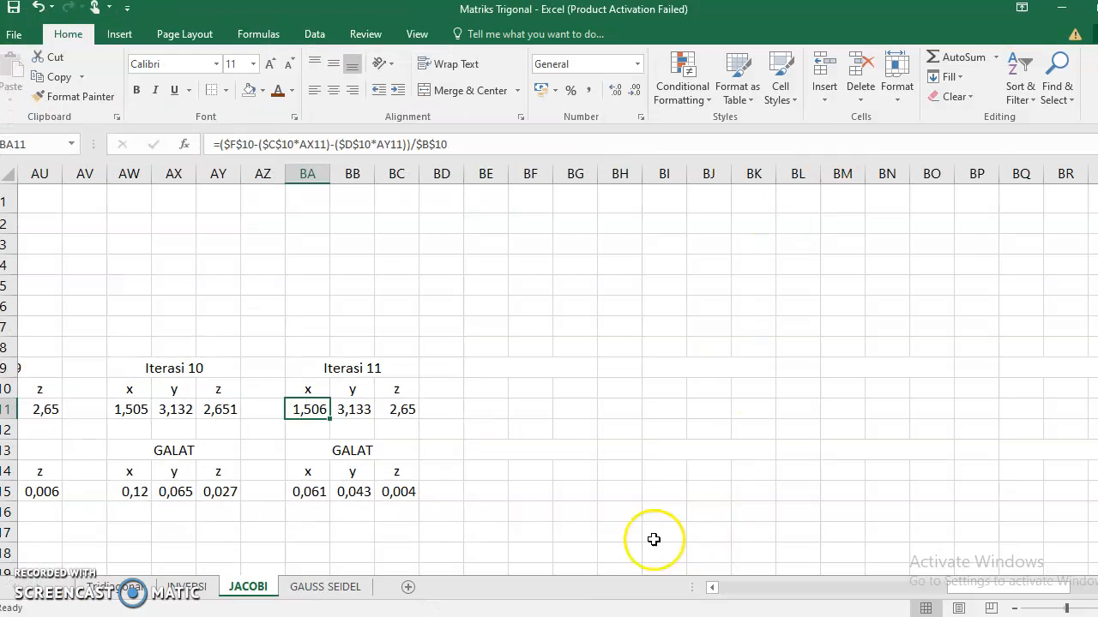
left_click_drag(956, 586, 907, 594)
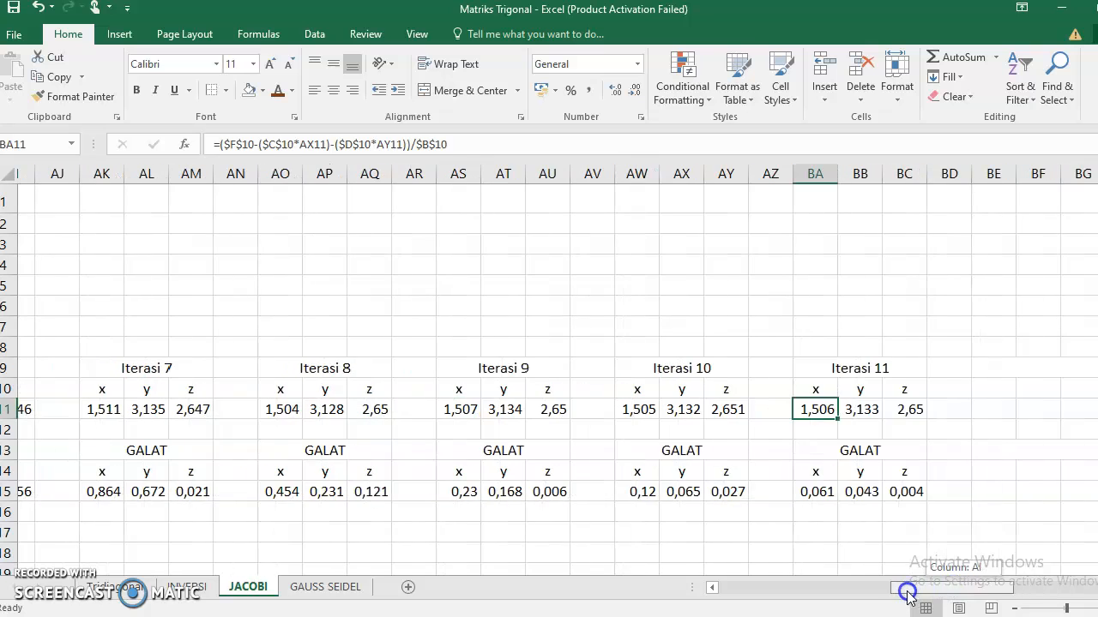
left_click_drag(784, 364, 832, 410)
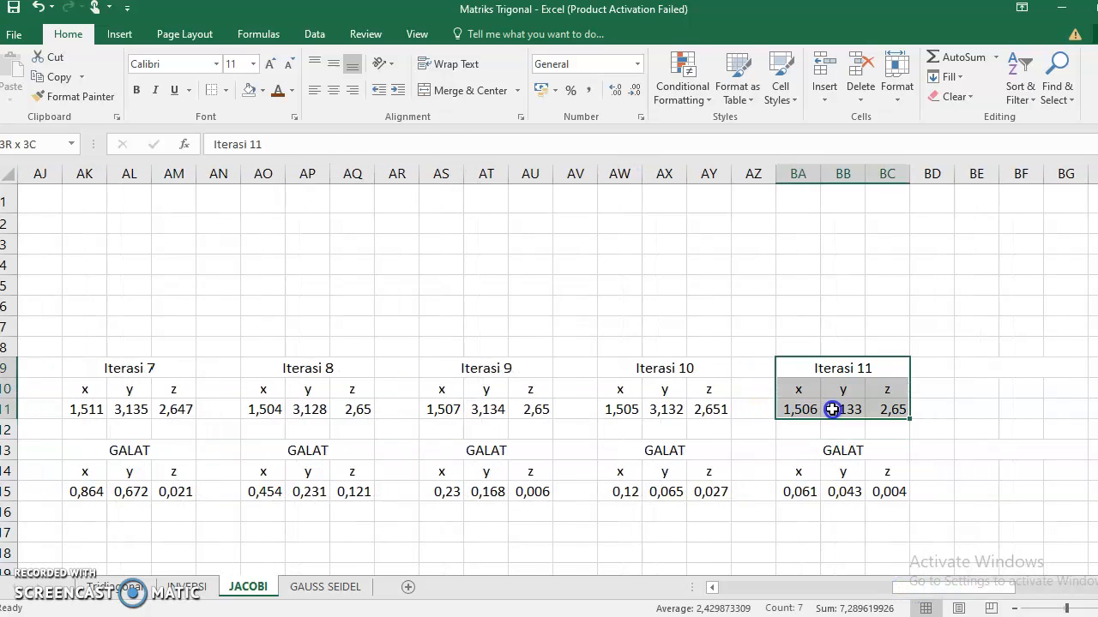
left_click(260, 92)
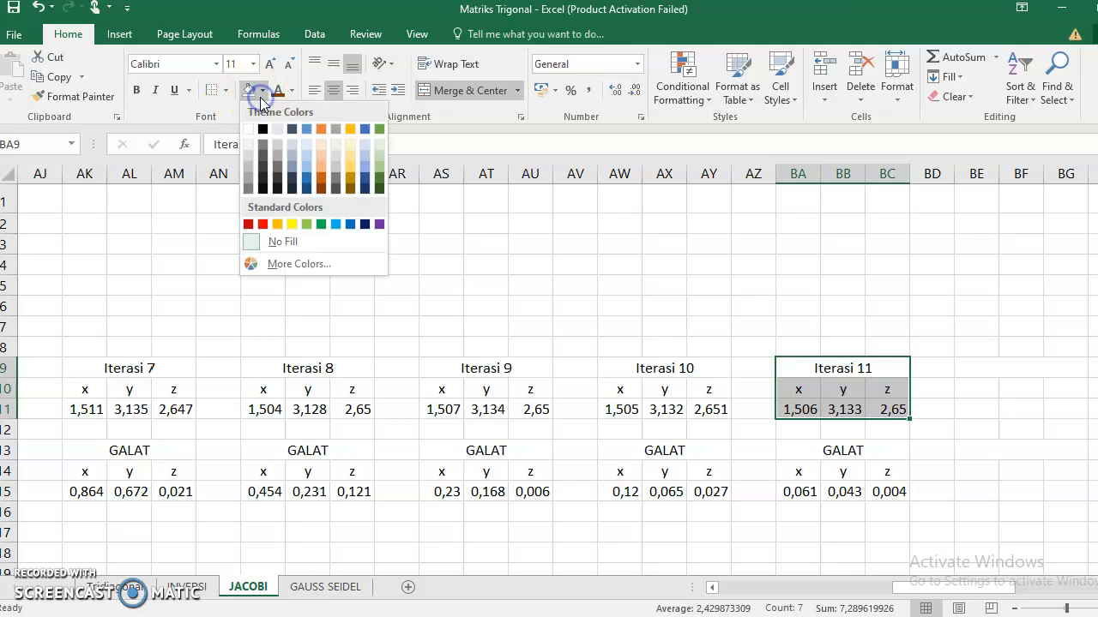
left_click(262, 224)
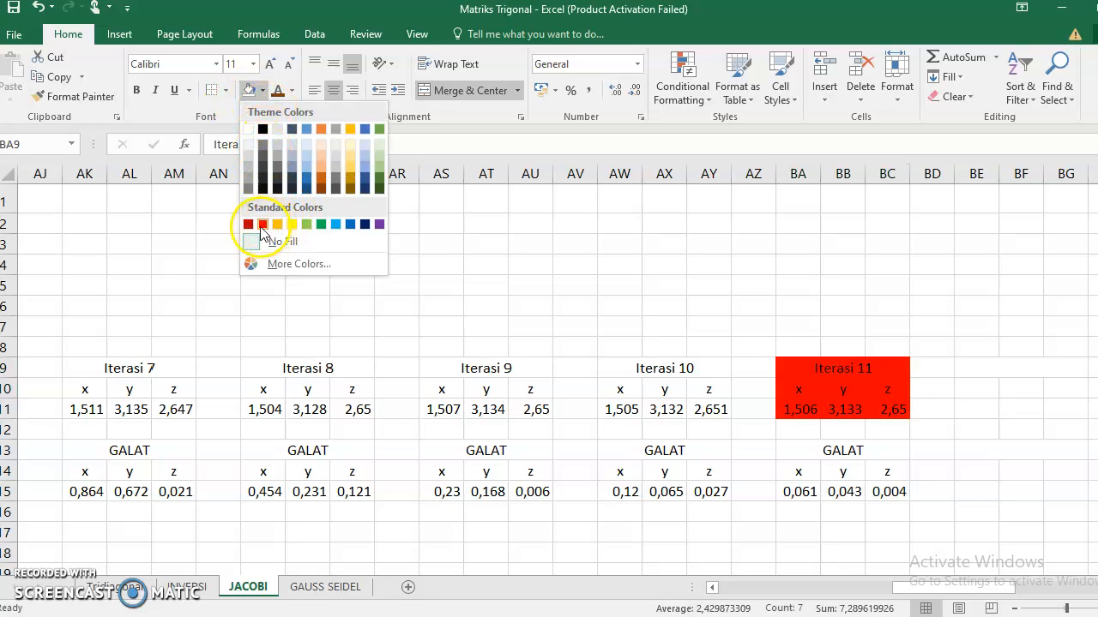
left_click(317, 164)
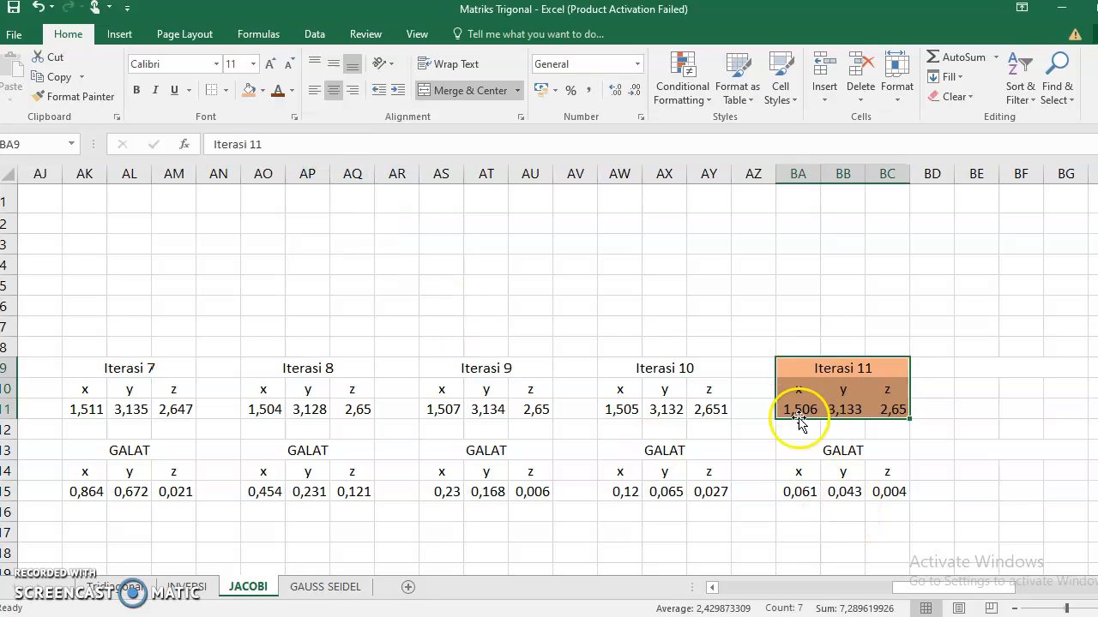
Step: Review the x, y and z solution cells of Iterasi 11, BA11 to BC11, along with the block's GALAT heading
left_click(806, 444)
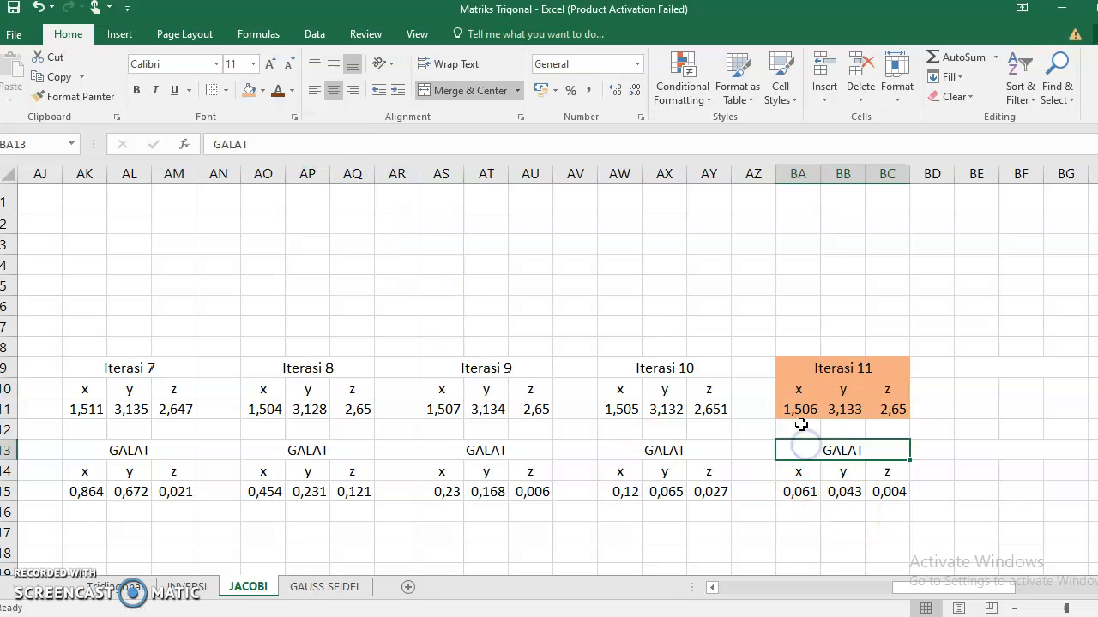
left_click(801, 415)
left_click(840, 416)
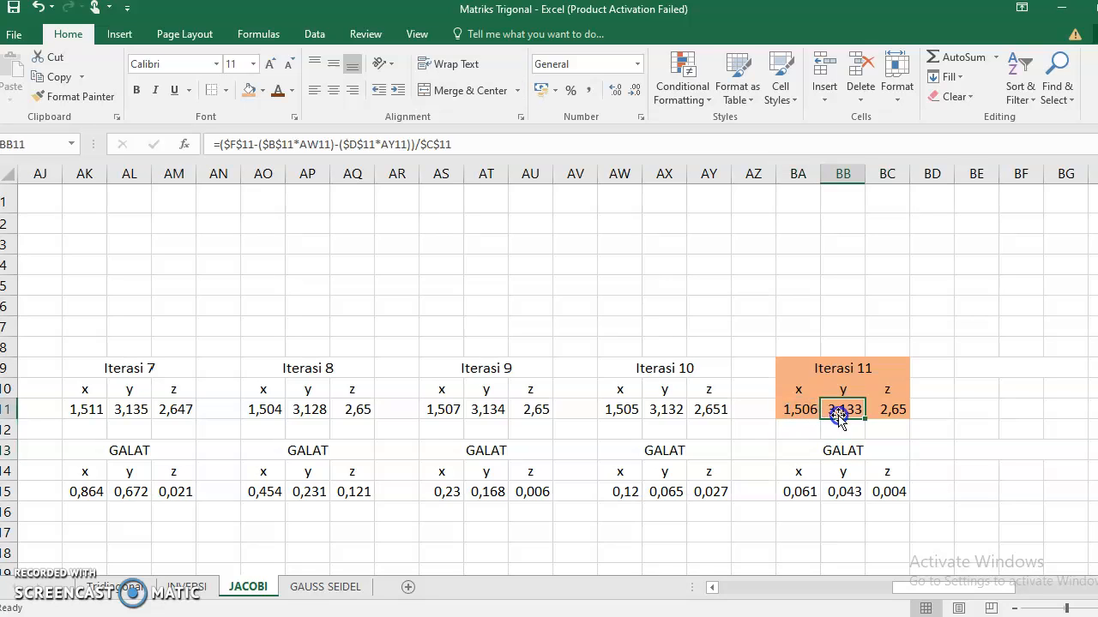
left_click(894, 410)
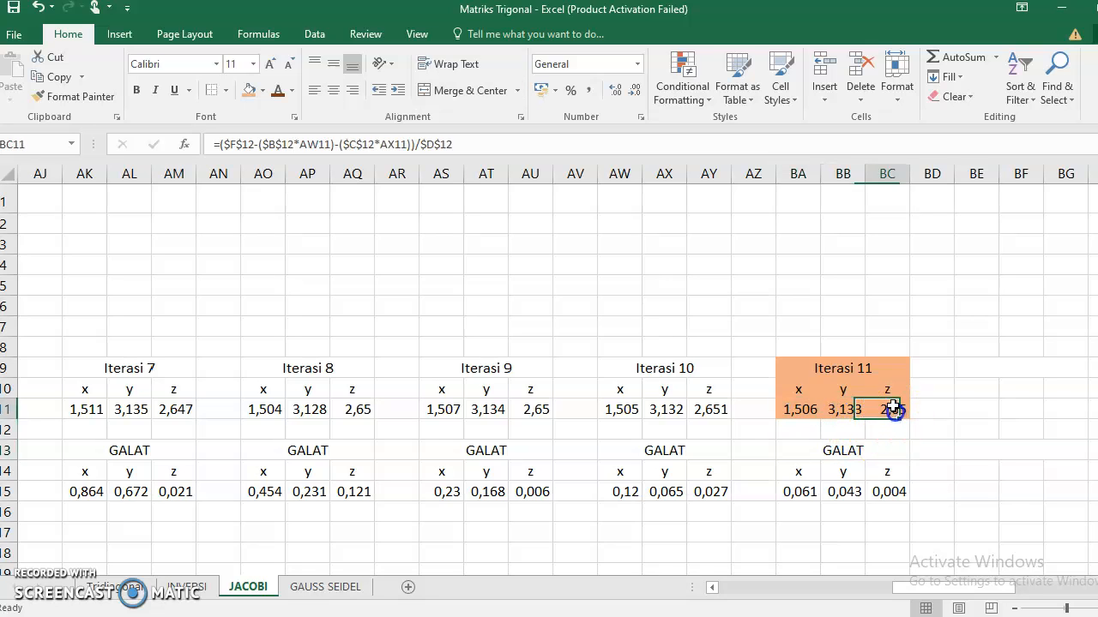